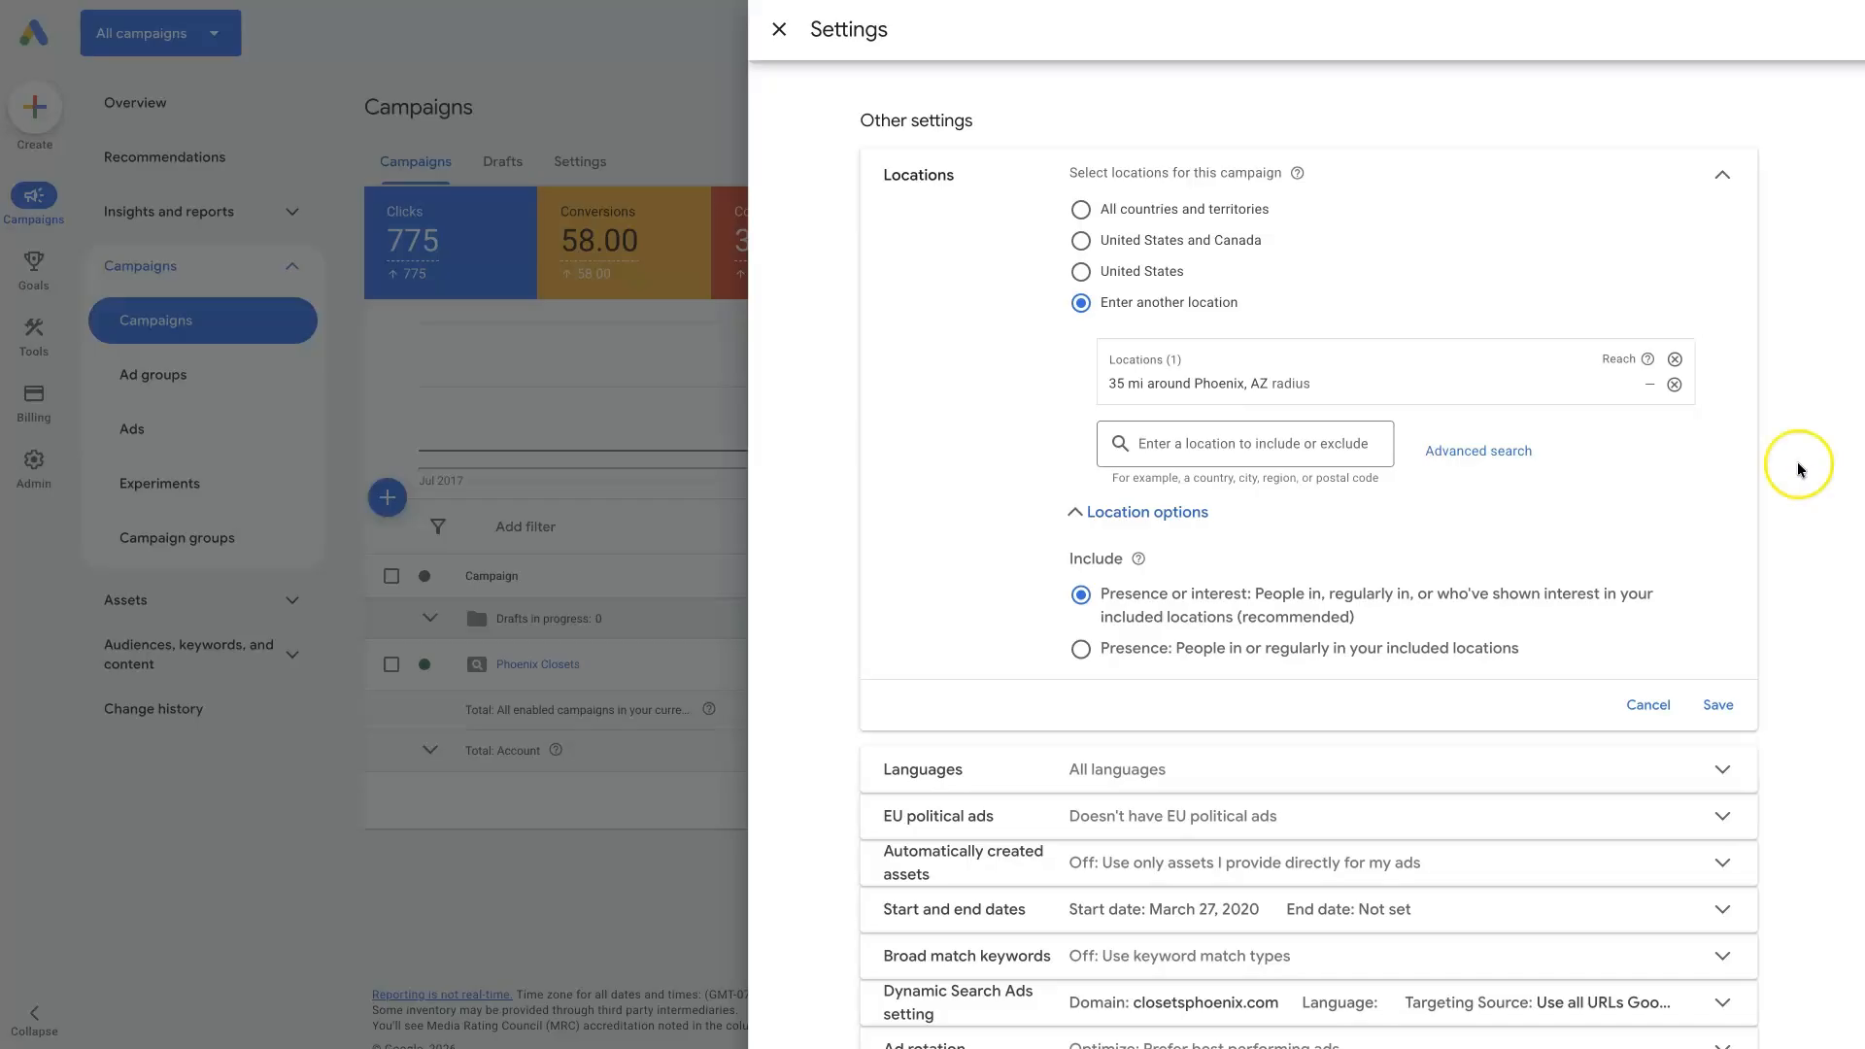
Return to the campaigns list and open the settings of the Phoenix Closets campaign
{"action": "left_click", "coordinate": [474, 598]}
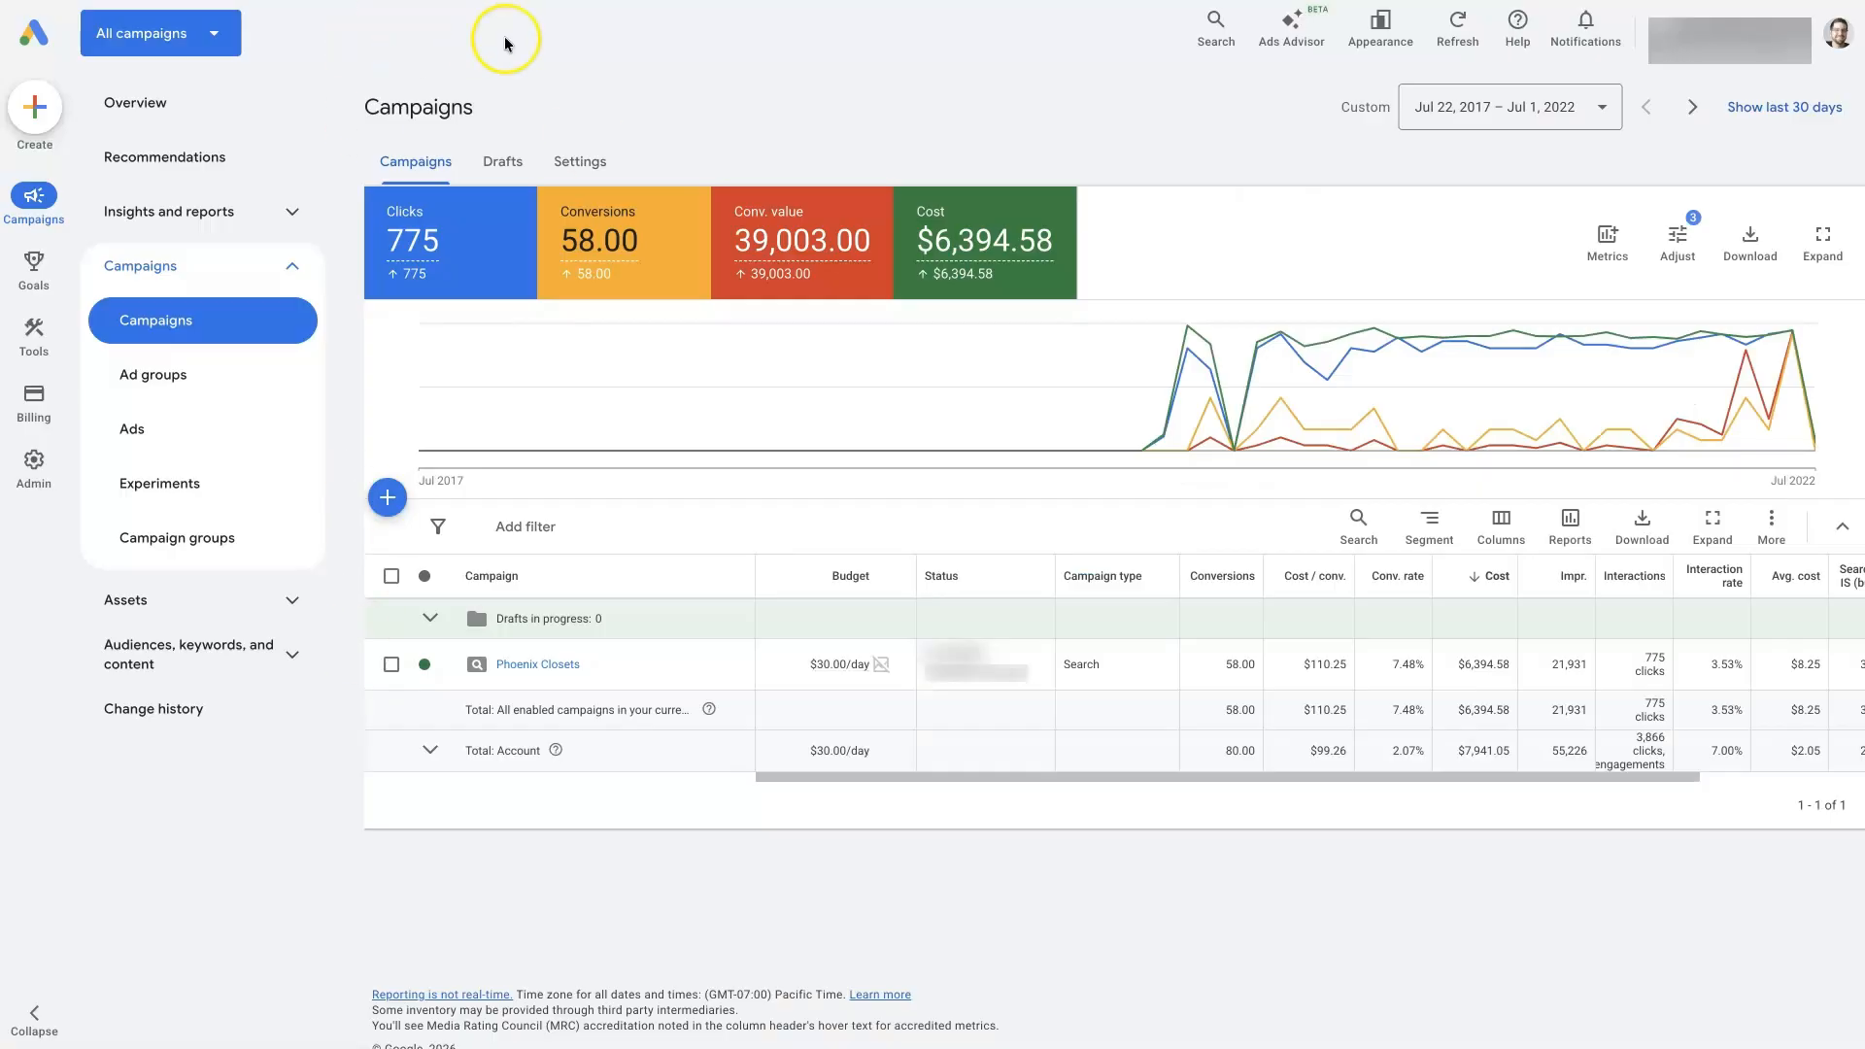
{"action": "left_click", "coordinate": [32, 200]}
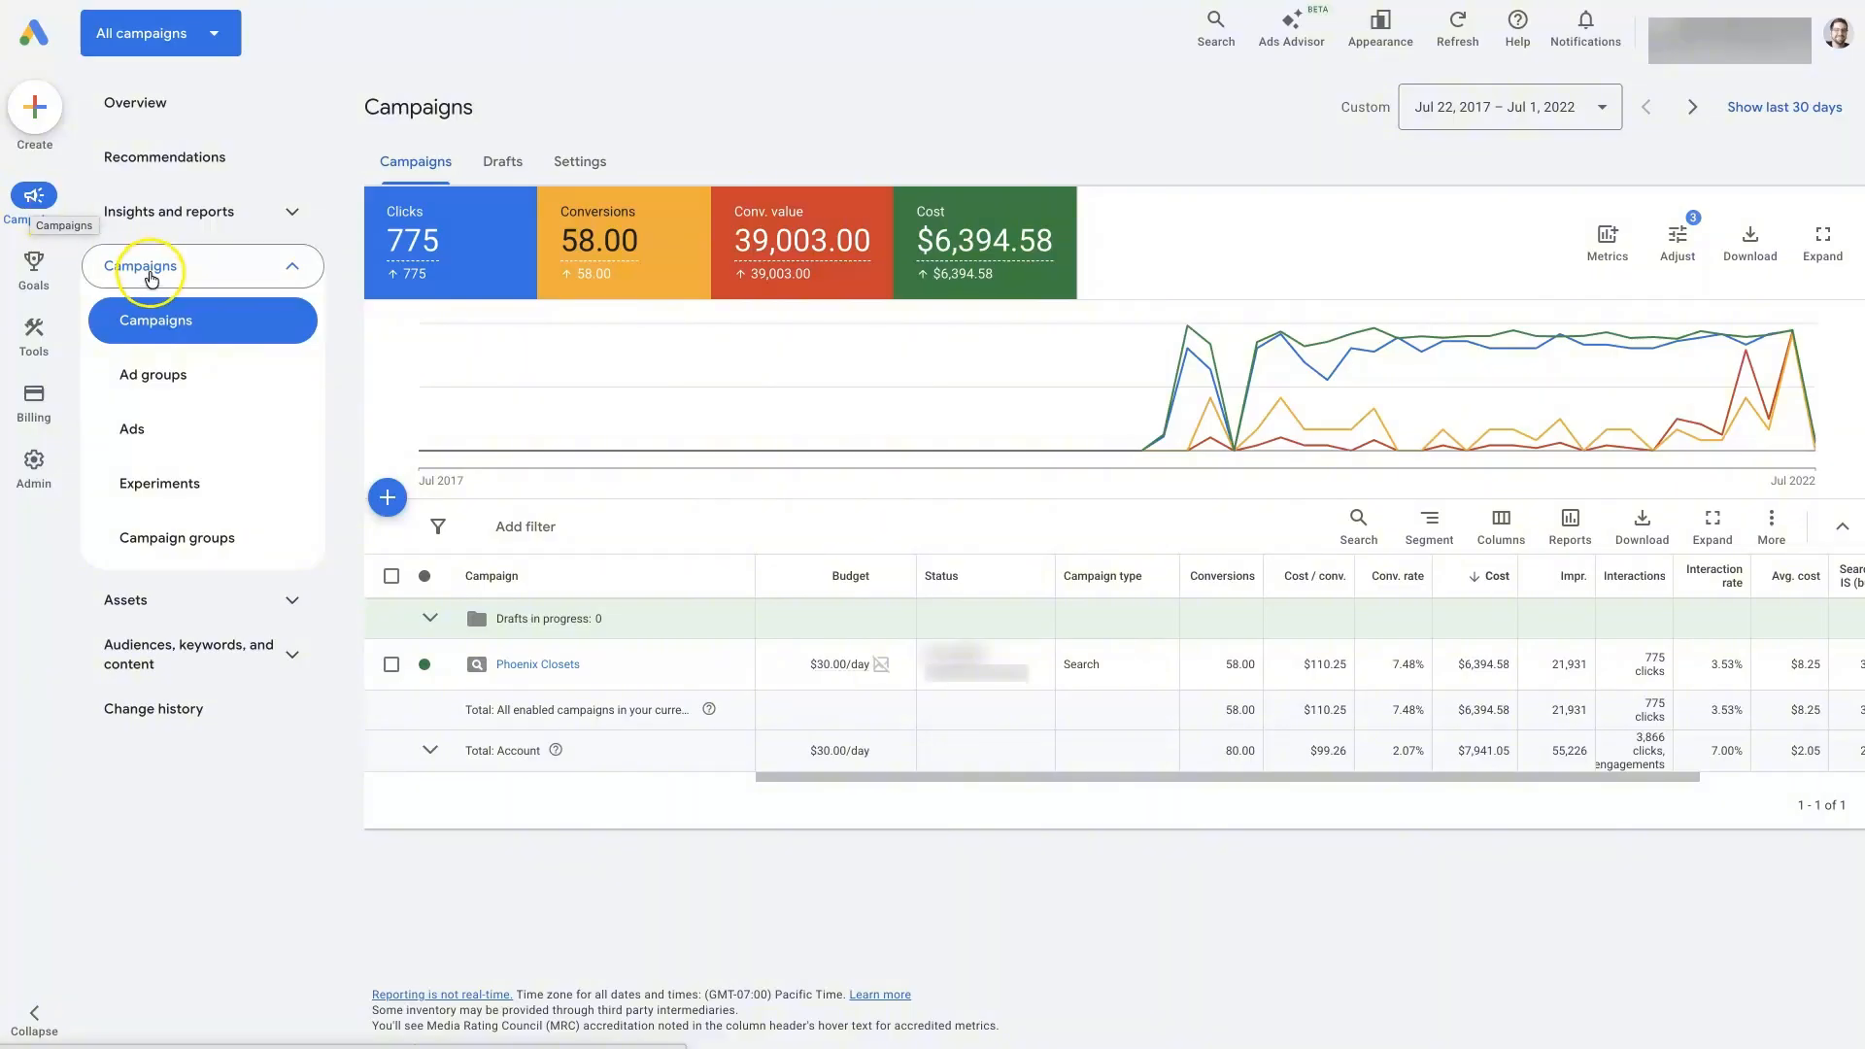
{"action": "left_click", "coordinate": [136, 334]}
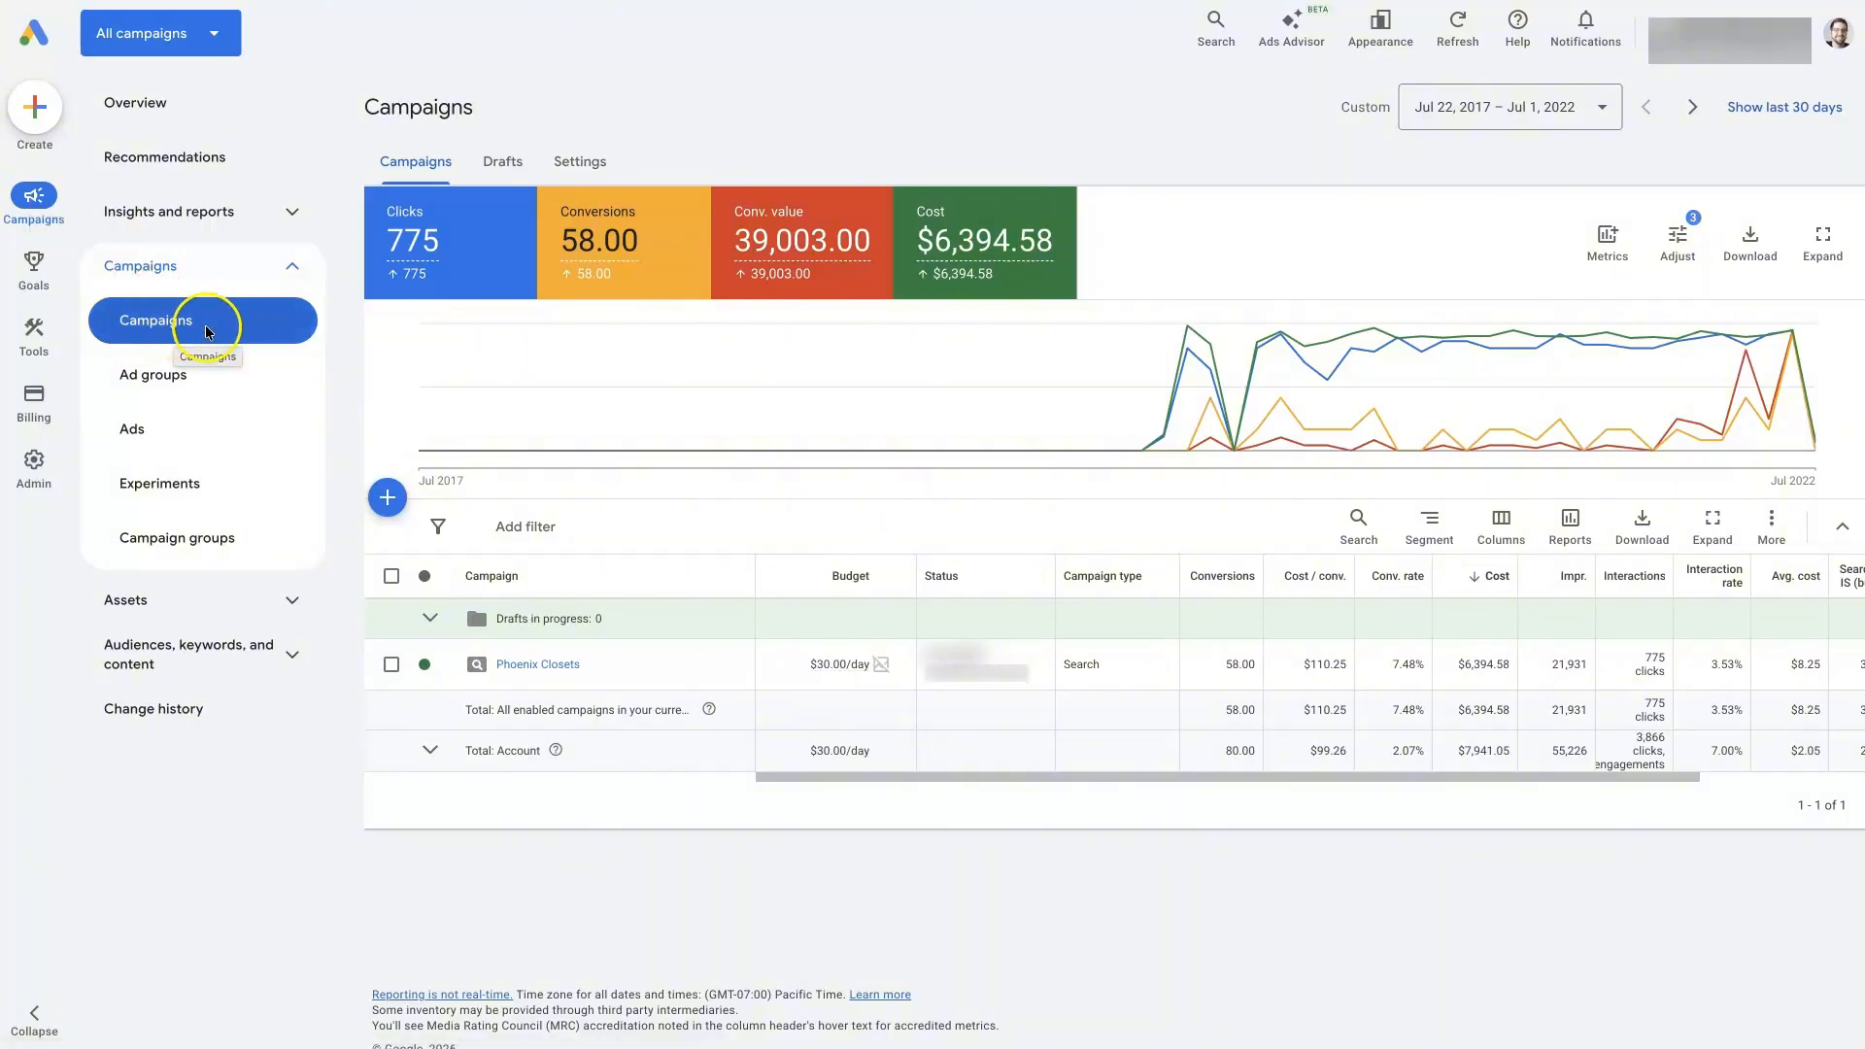
{"action": "left_click", "coordinate": [518, 666]}
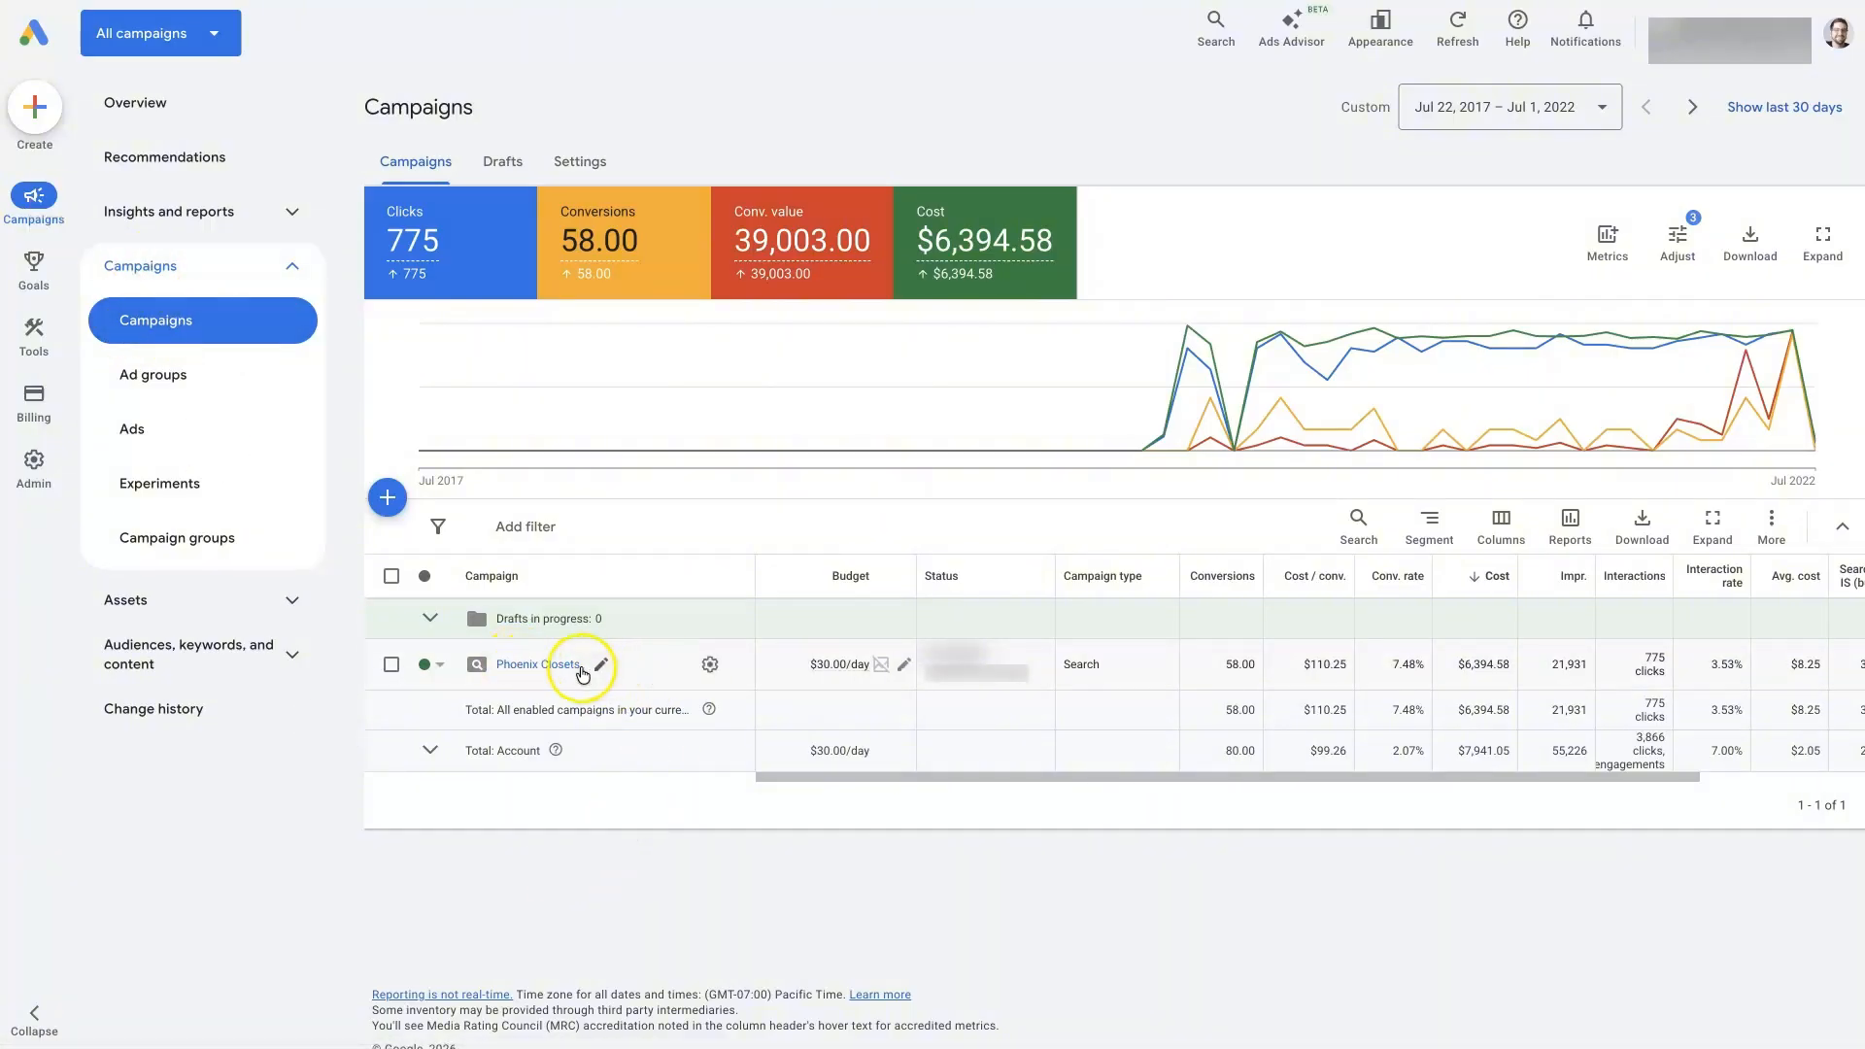
{"action": "left_click", "coordinate": [710, 667]}
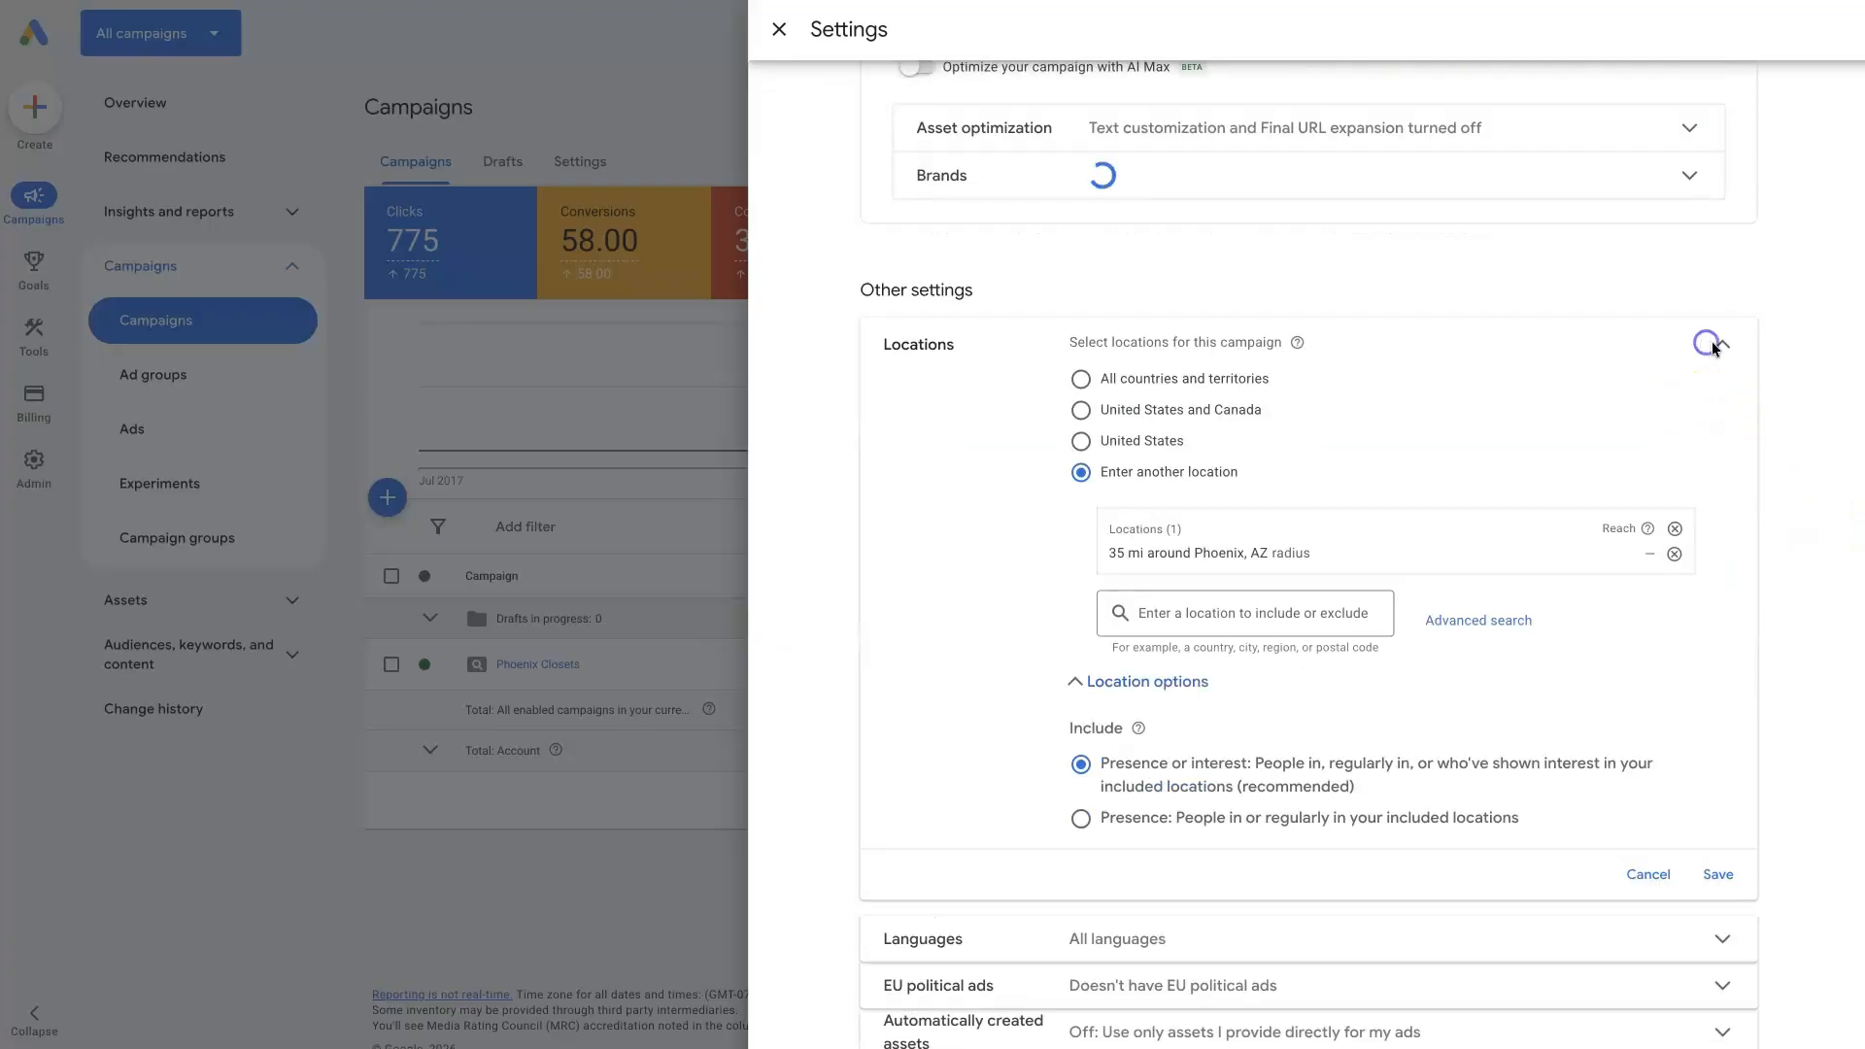
Discard the unsaved Locations edits and reopen the campaign's Locations settings with the location options expanded
{"action": "left_click", "coordinate": [1720, 345]}
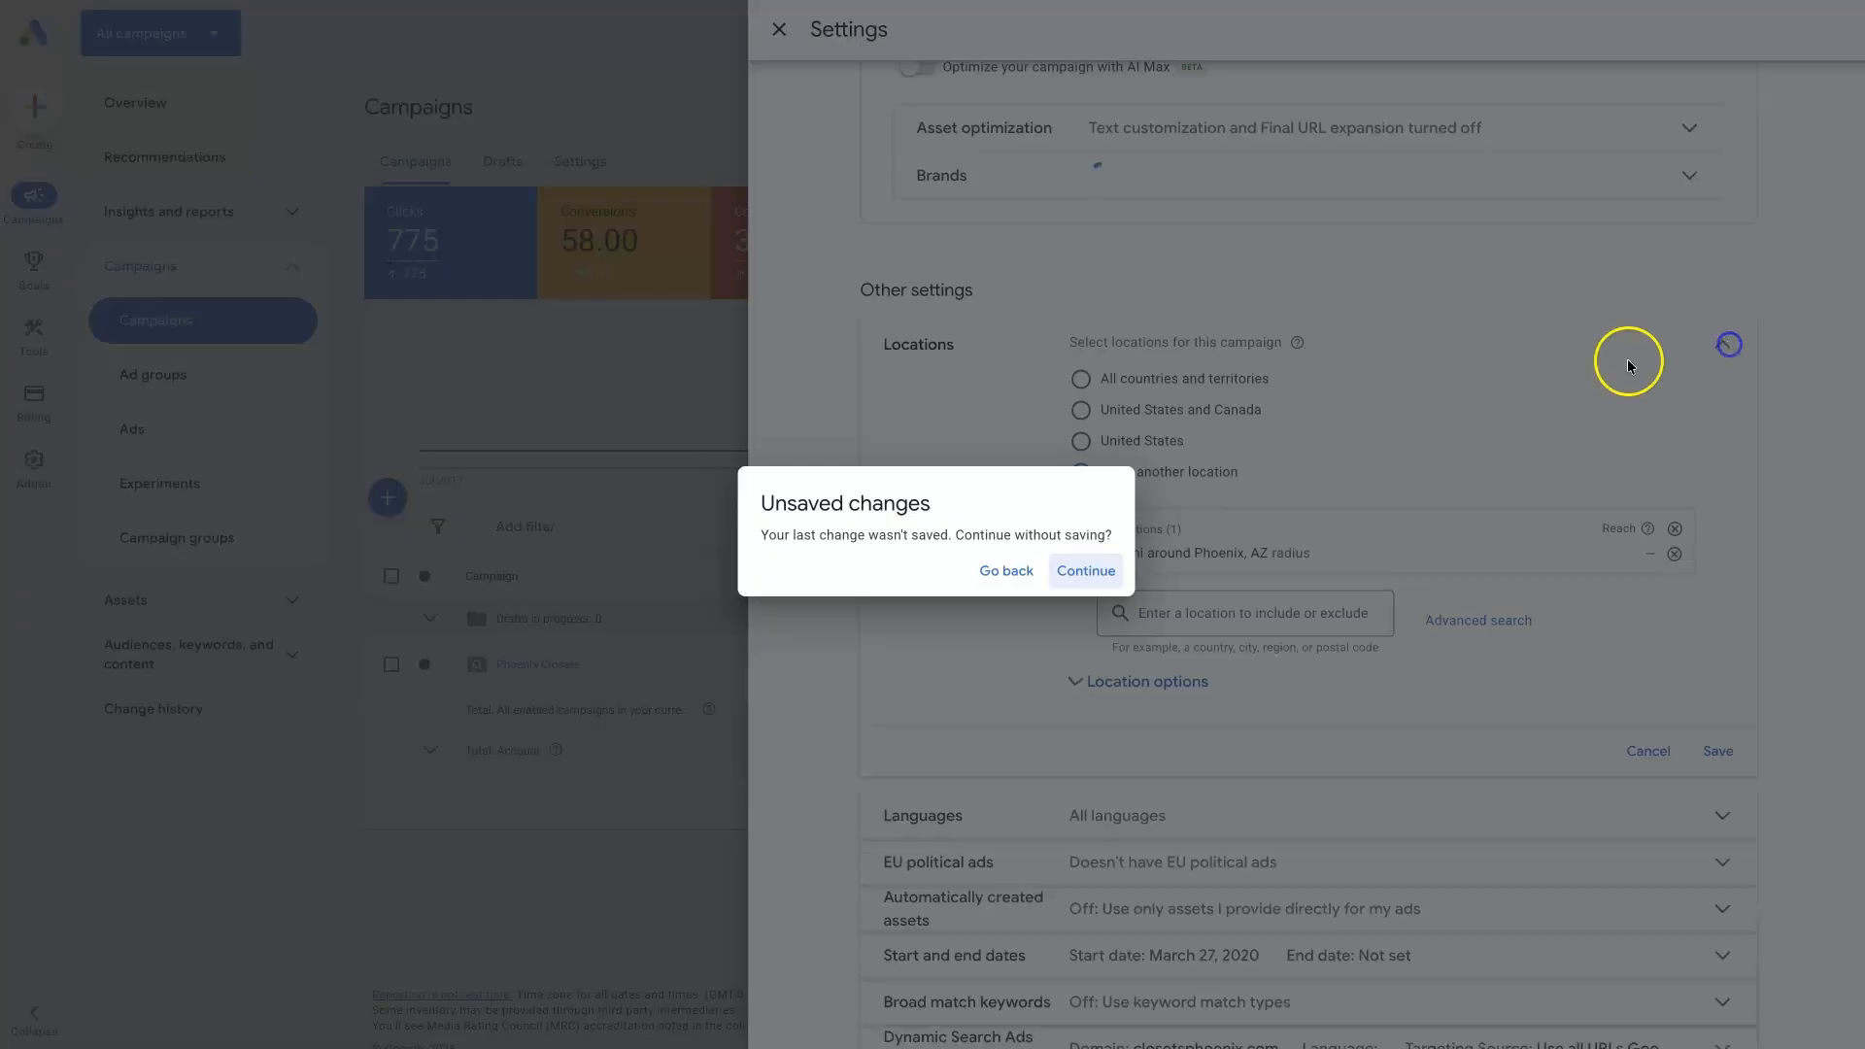
{"action": "left_click", "coordinate": [1004, 571]}
{"action": "left_click", "coordinate": [1640, 745]}
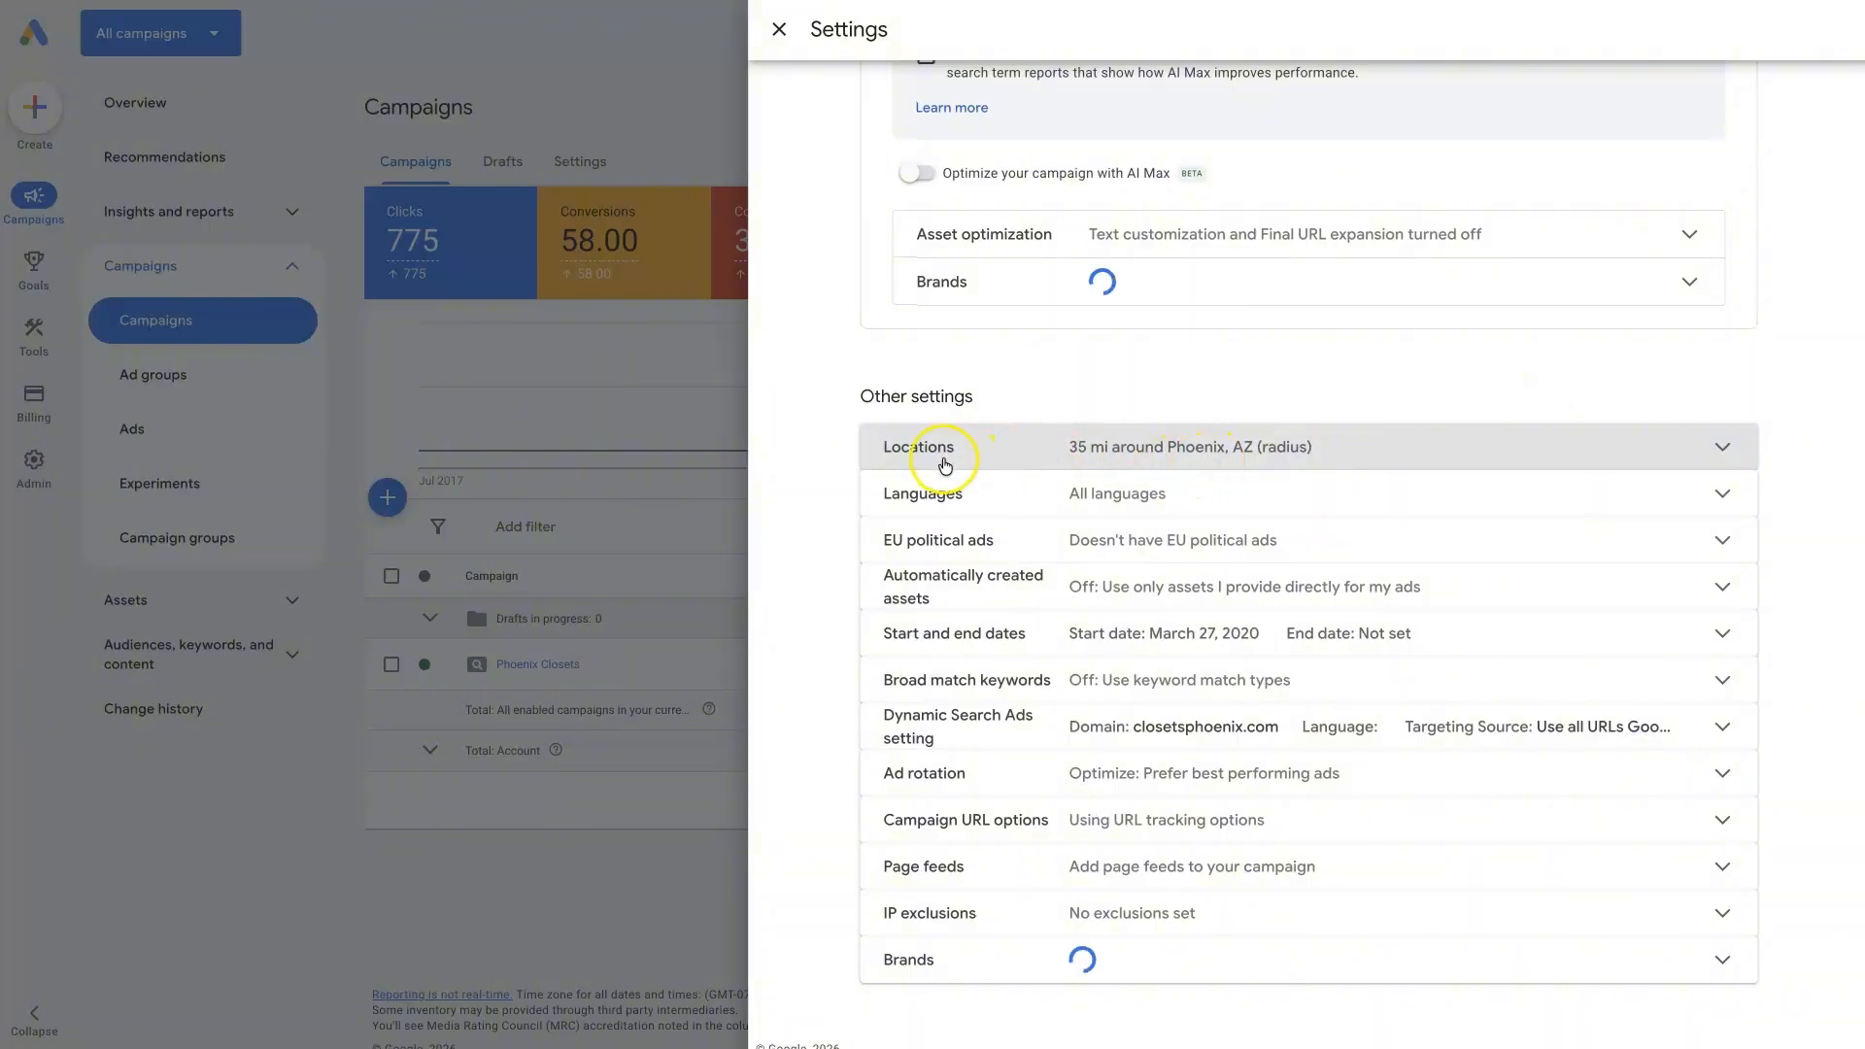
{"action": "left_click", "coordinate": [1457, 449]}
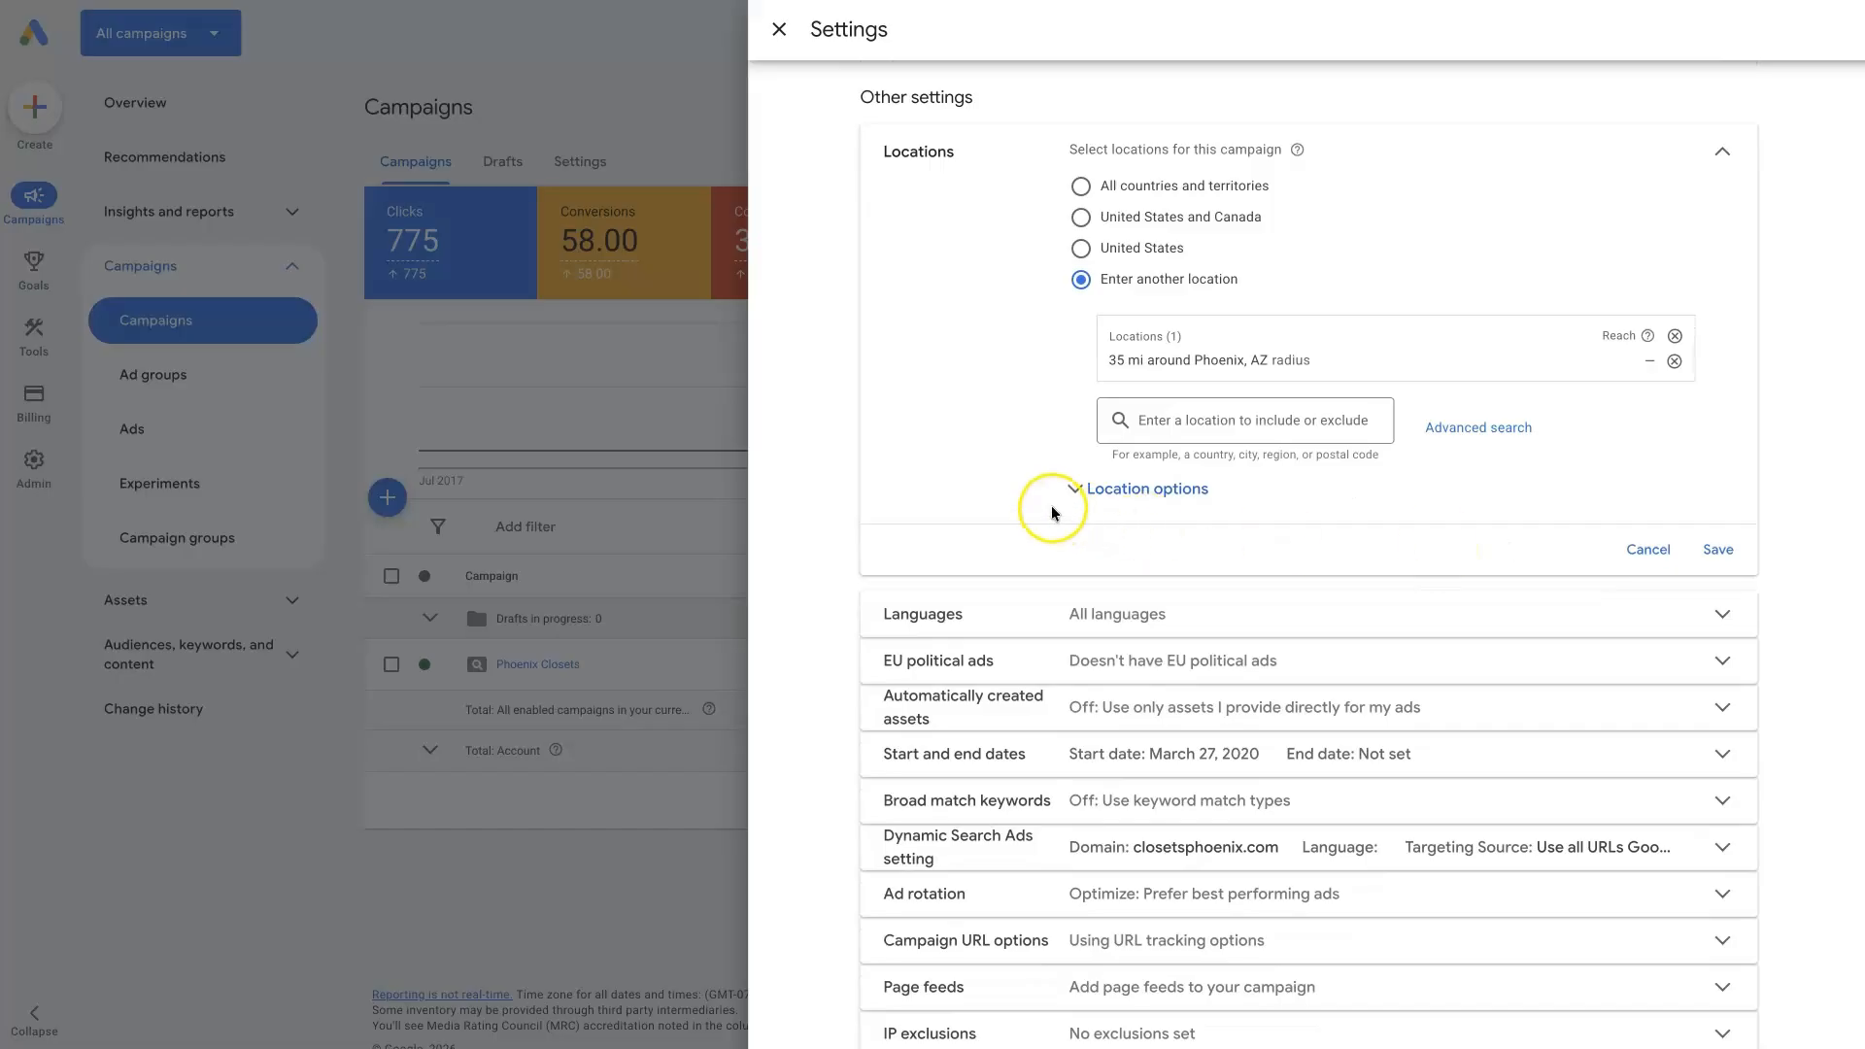
{"action": "left_click", "coordinate": [1214, 499]}
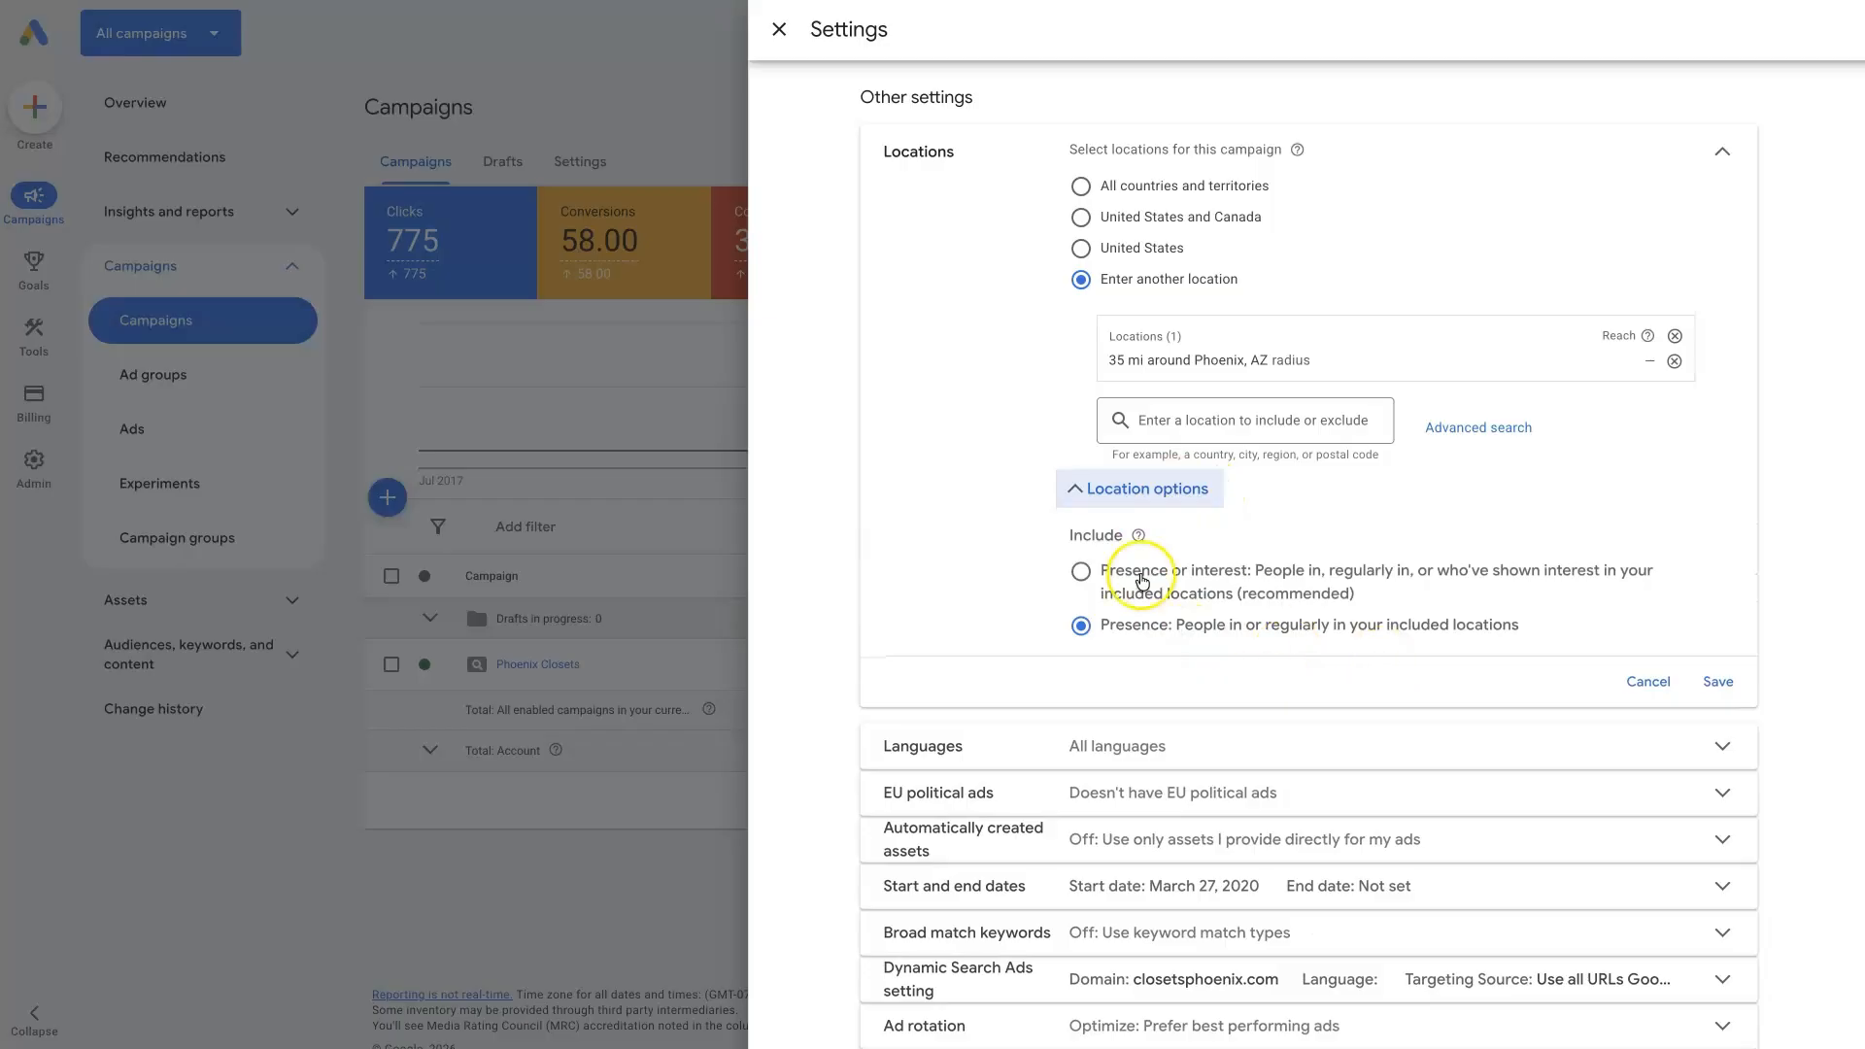
Set the location inclusion to Presence or interest and examine the campaign's targeted radius around Phoenix, AZ
{"action": "left_click", "coordinate": [1086, 573]}
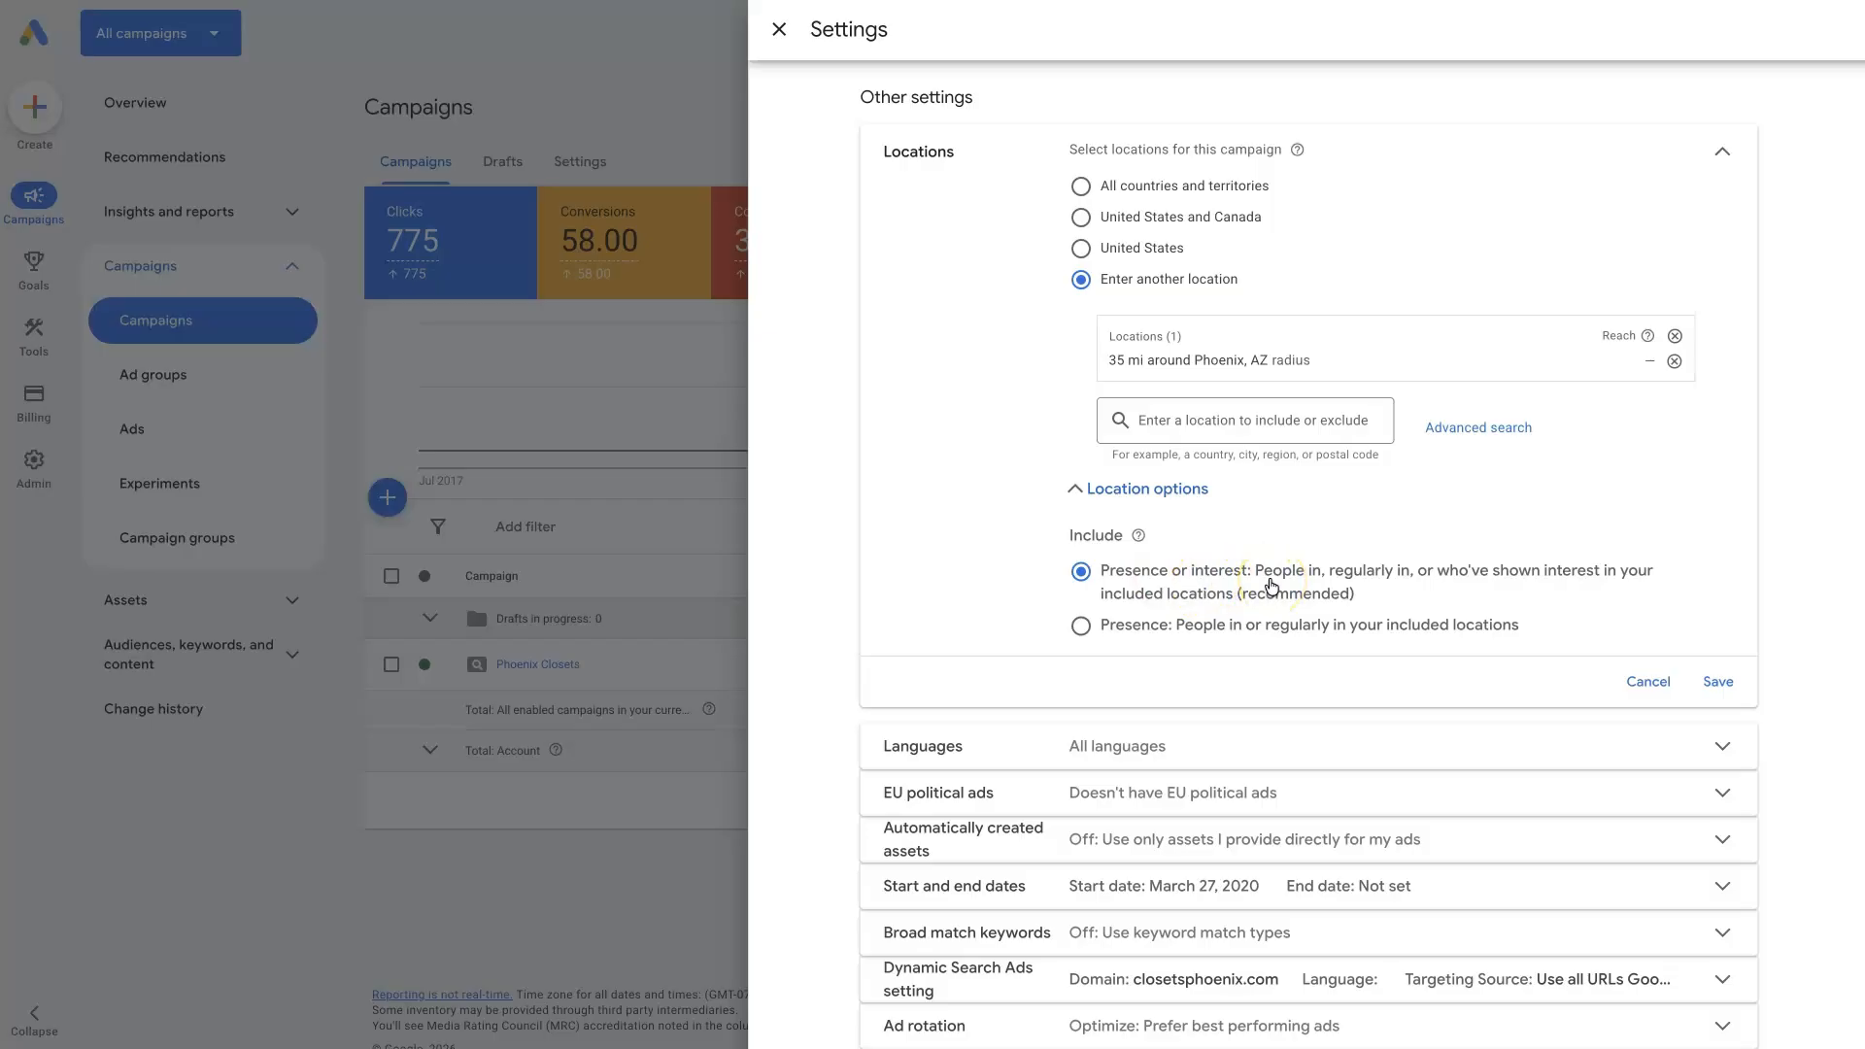
{"action": "left_click", "coordinate": [1200, 360]}
{"action": "left_click_drag", "start_coordinate": [1109, 359], "coordinate": [1270, 360]}
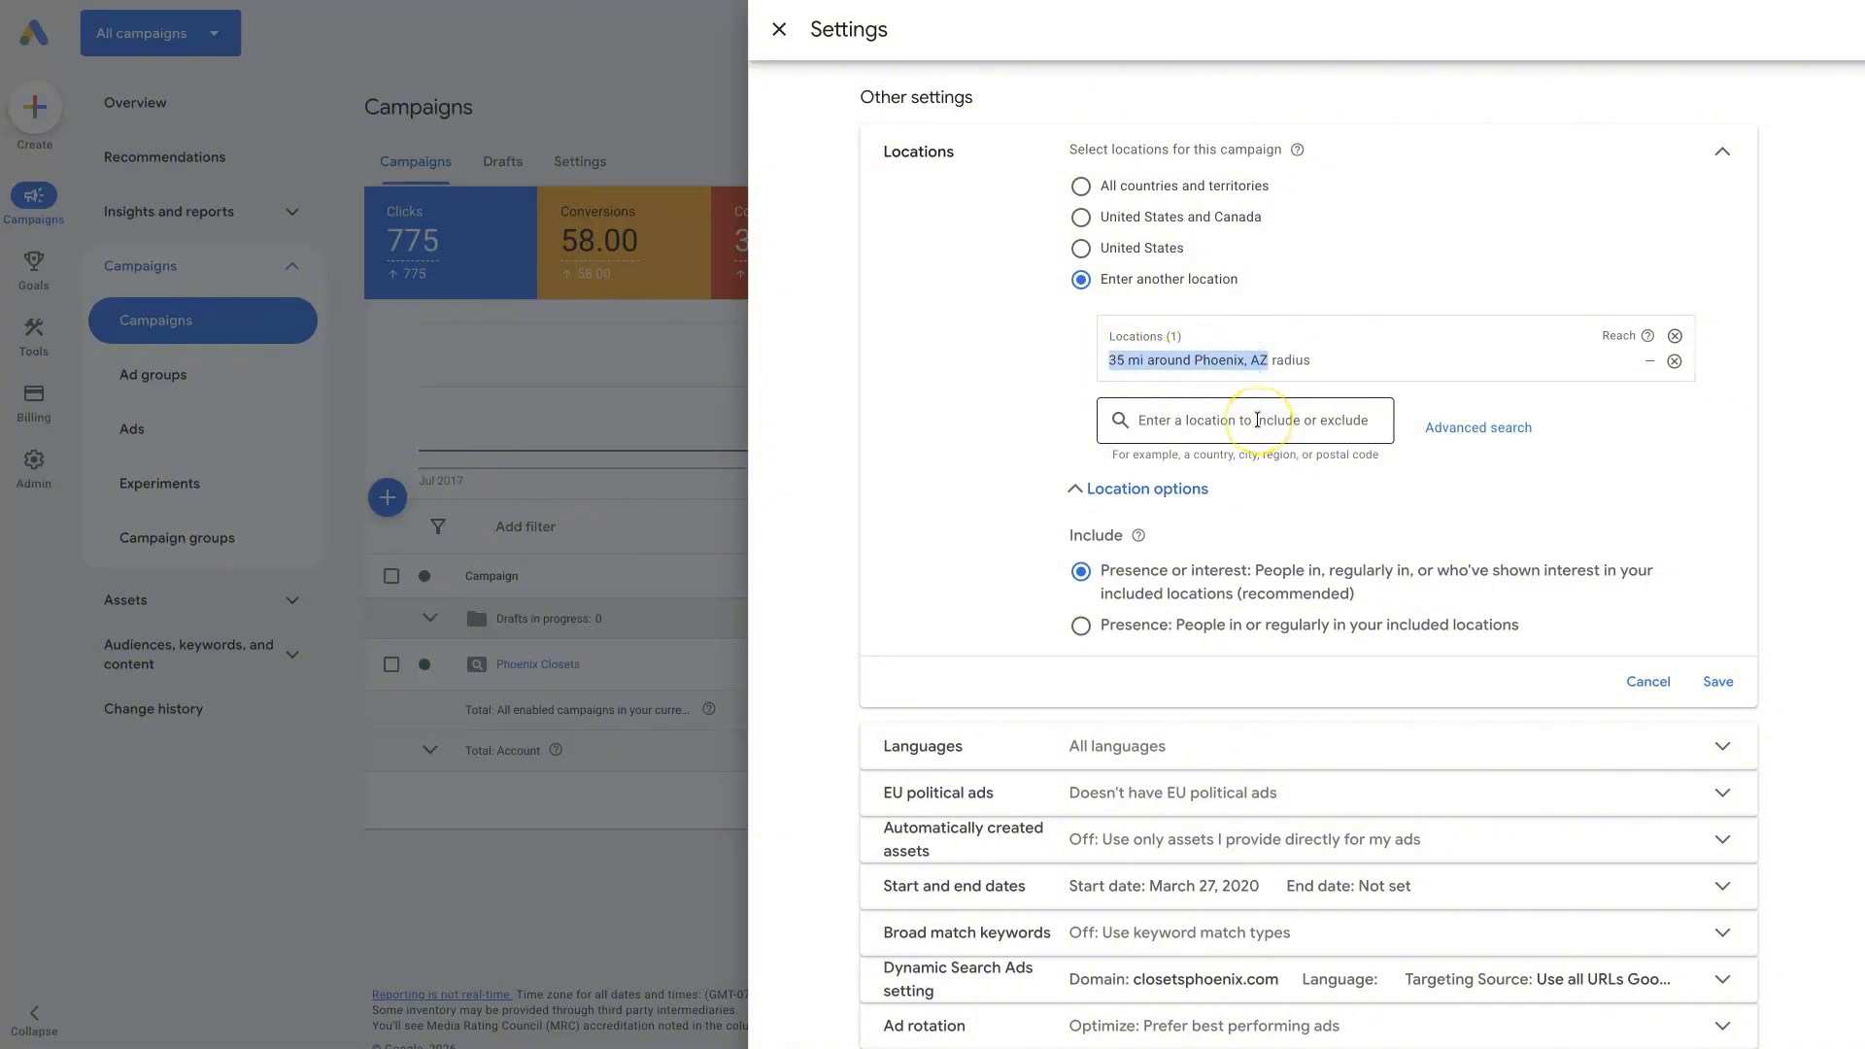
{"action": "left_click", "coordinate": [1221, 360]}
{"action": "left_click", "coordinate": [825, 509]}
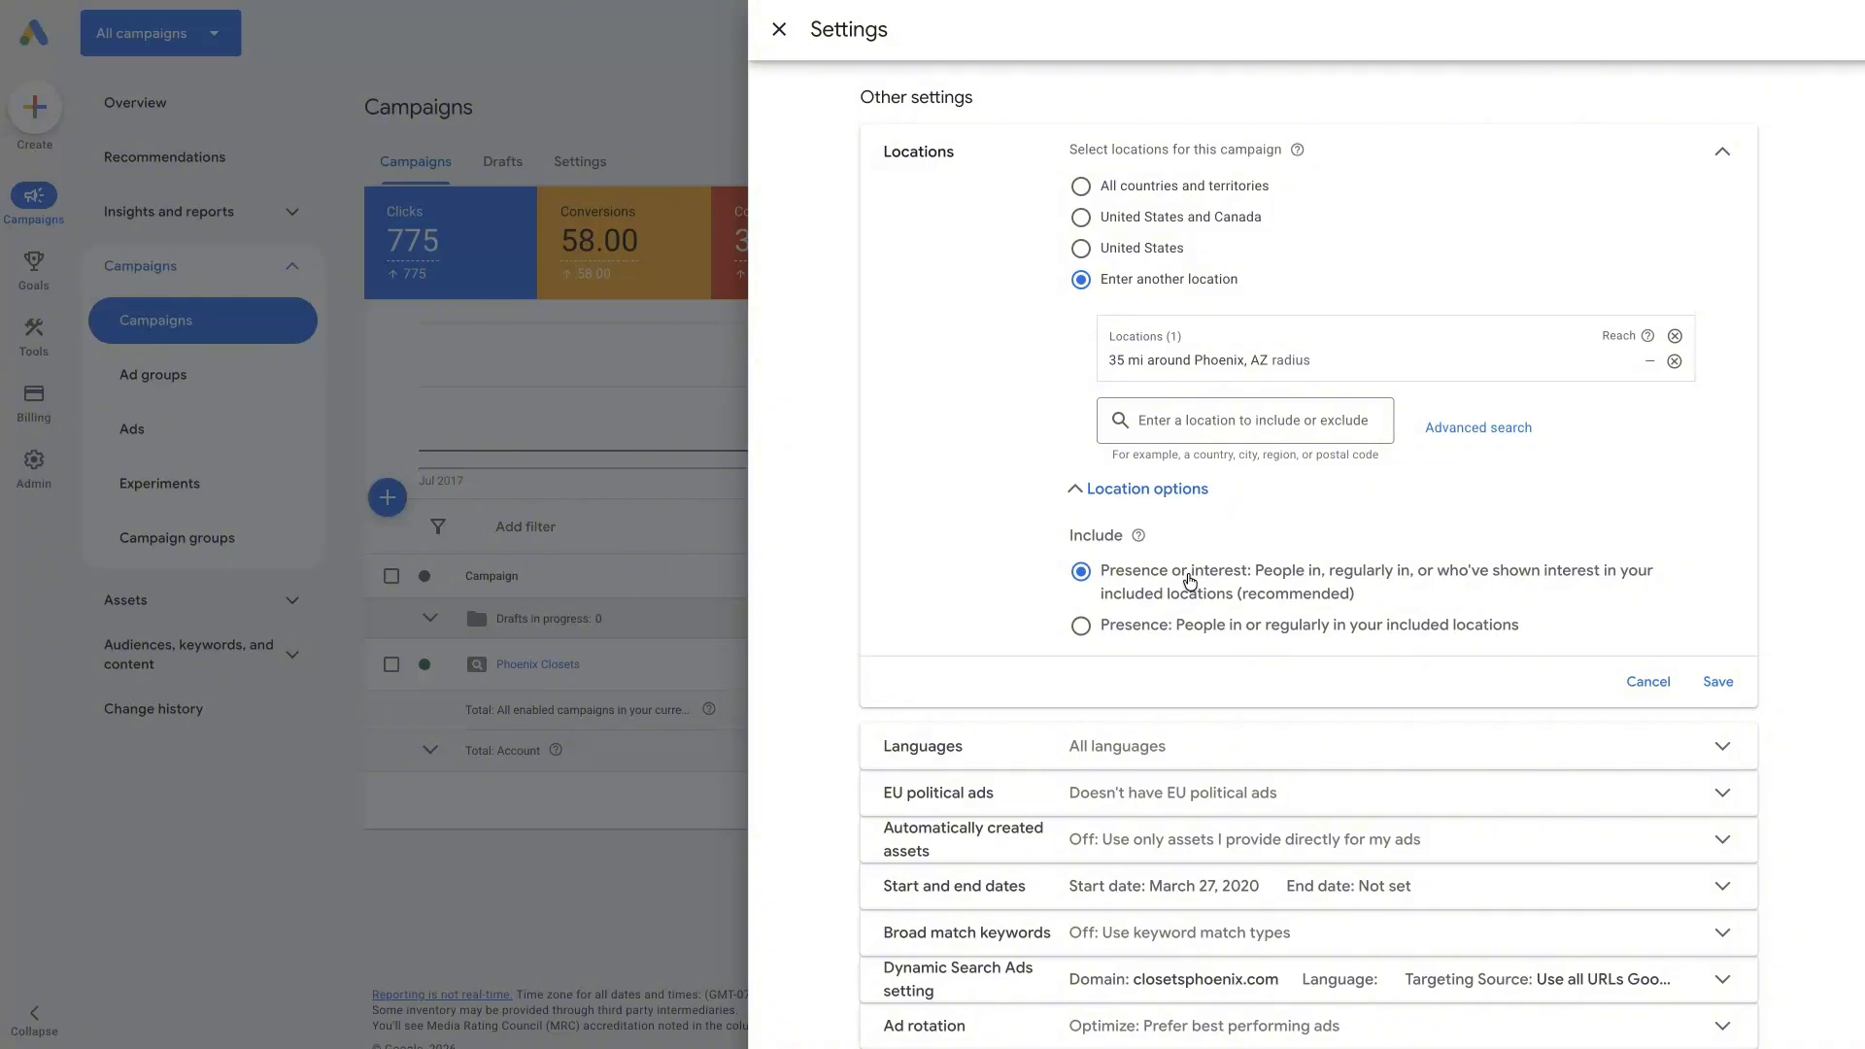
Set the location inclusion to Presence and open the advanced location search
{"action": "left_click", "coordinate": [1321, 551]}
{"action": "left_click", "coordinate": [1083, 630]}
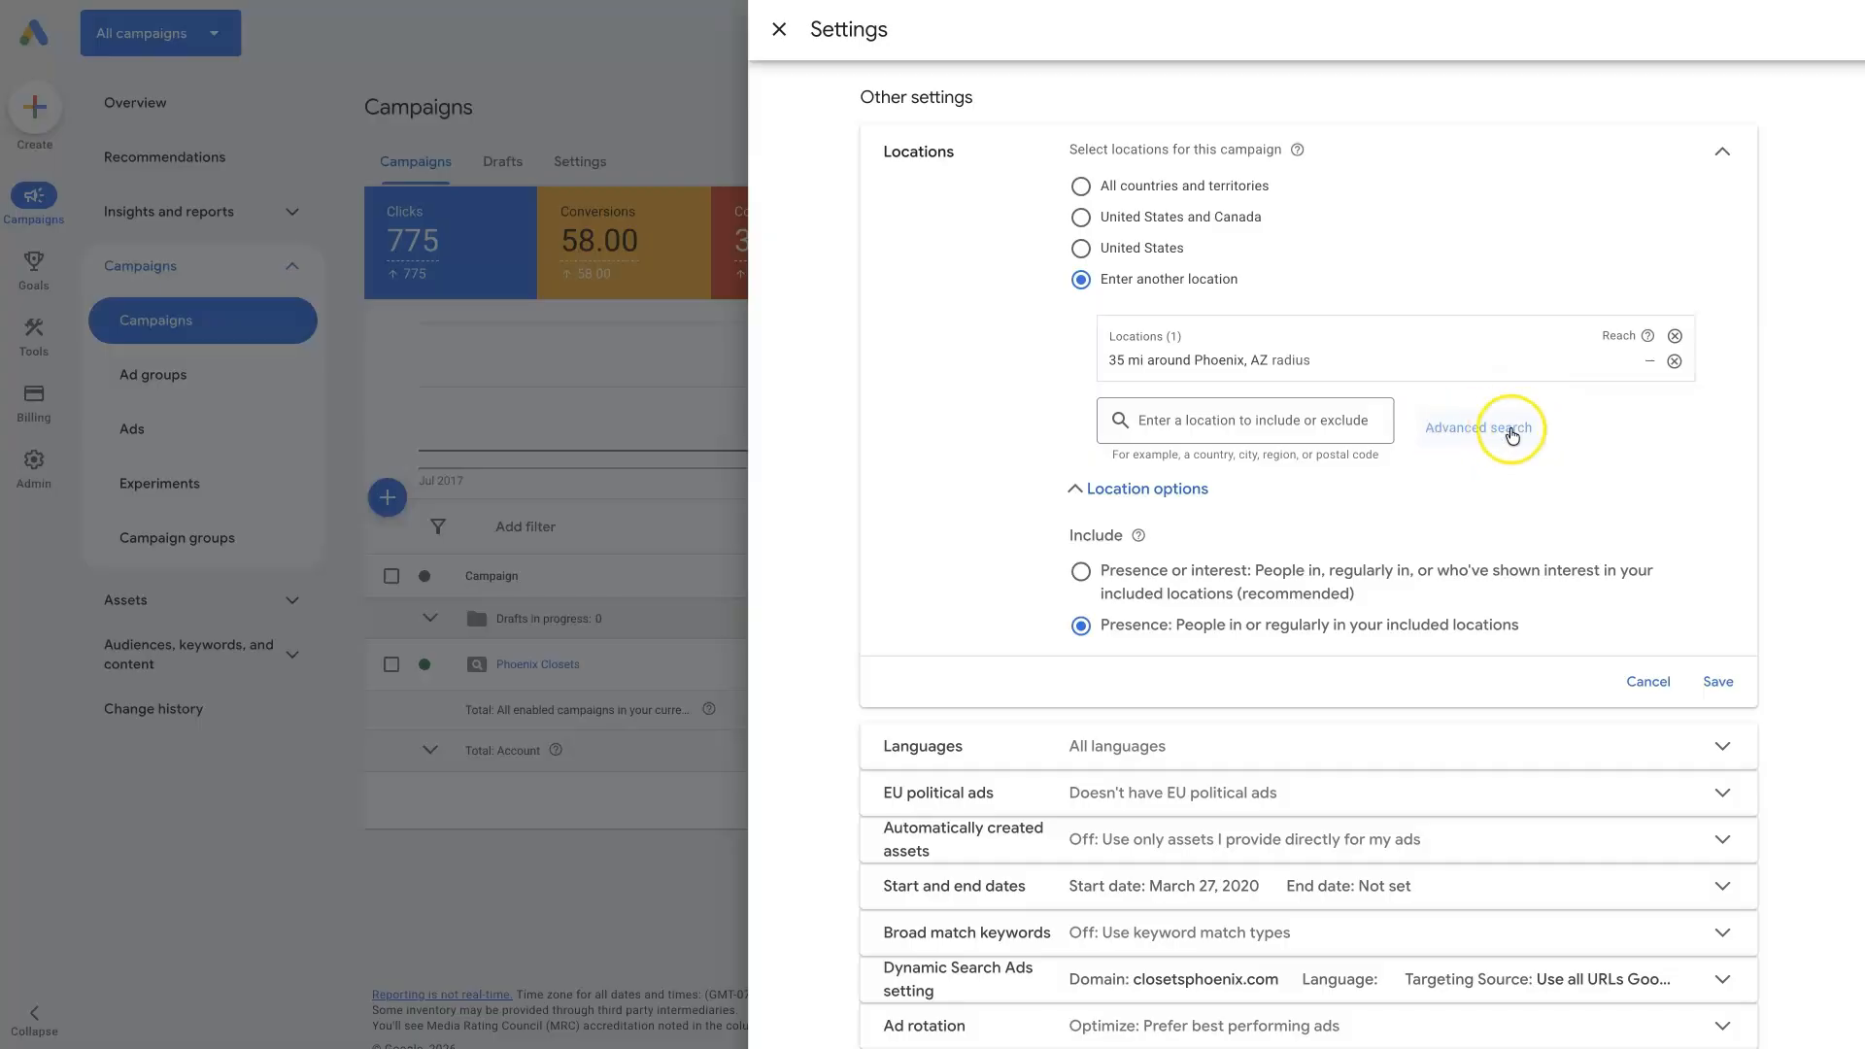
{"action": "left_click", "coordinate": [1512, 435]}
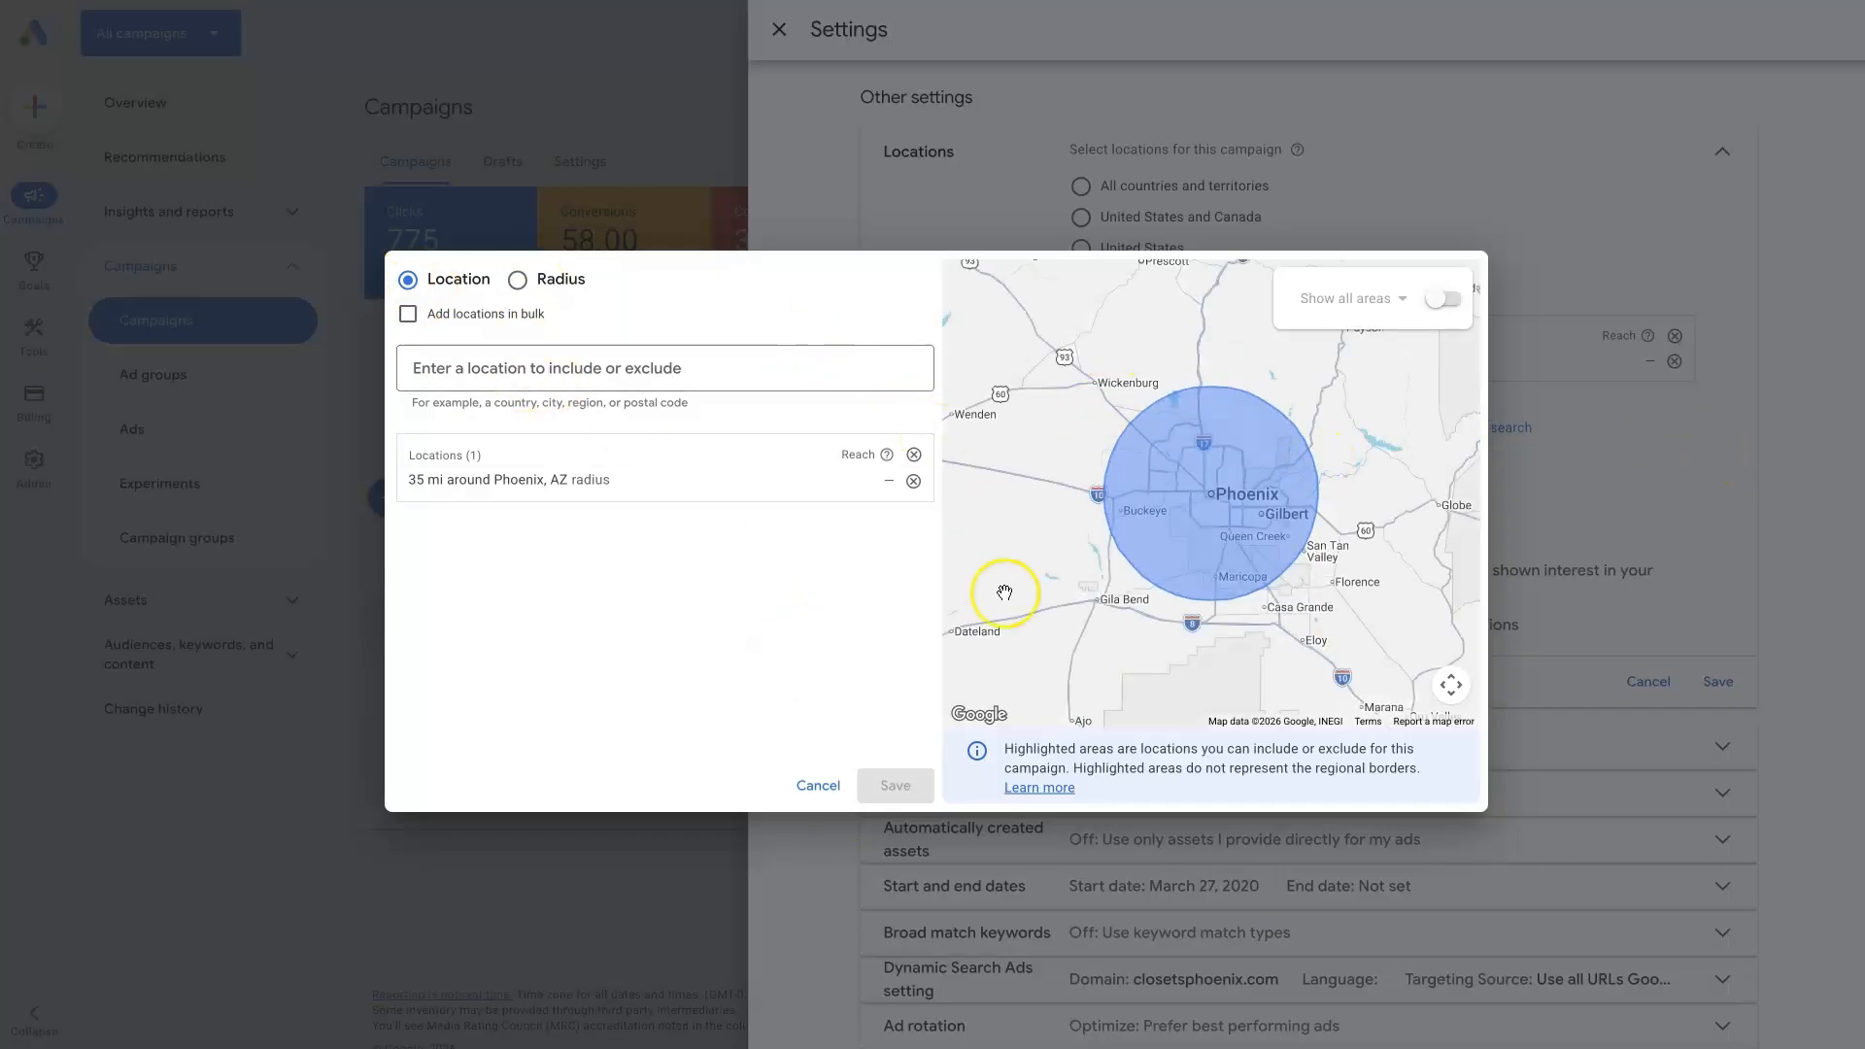
Include the city of Phoenix, Arizona, United States as a location and remove the 35 mi radius around Phoenix, AZ
{"action": "left_click", "coordinate": [638, 364]}
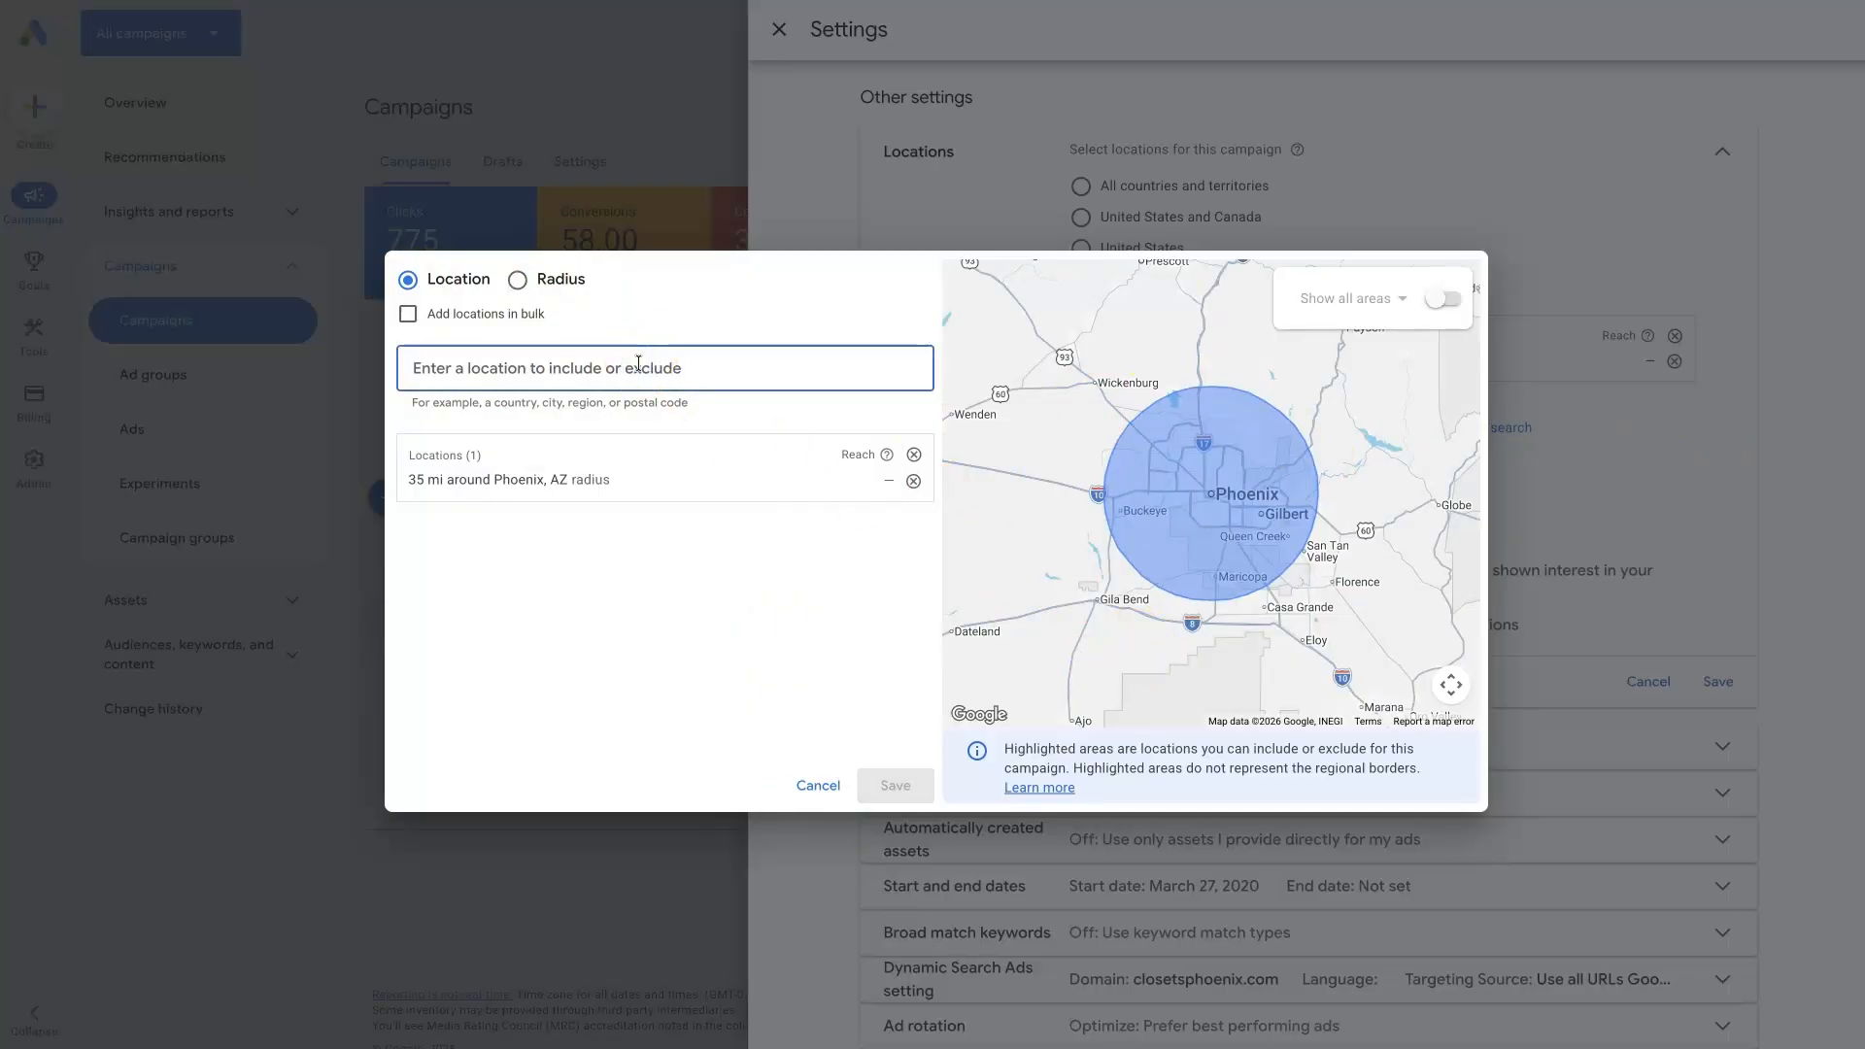
{"action": "type", "text": "phoenix"}
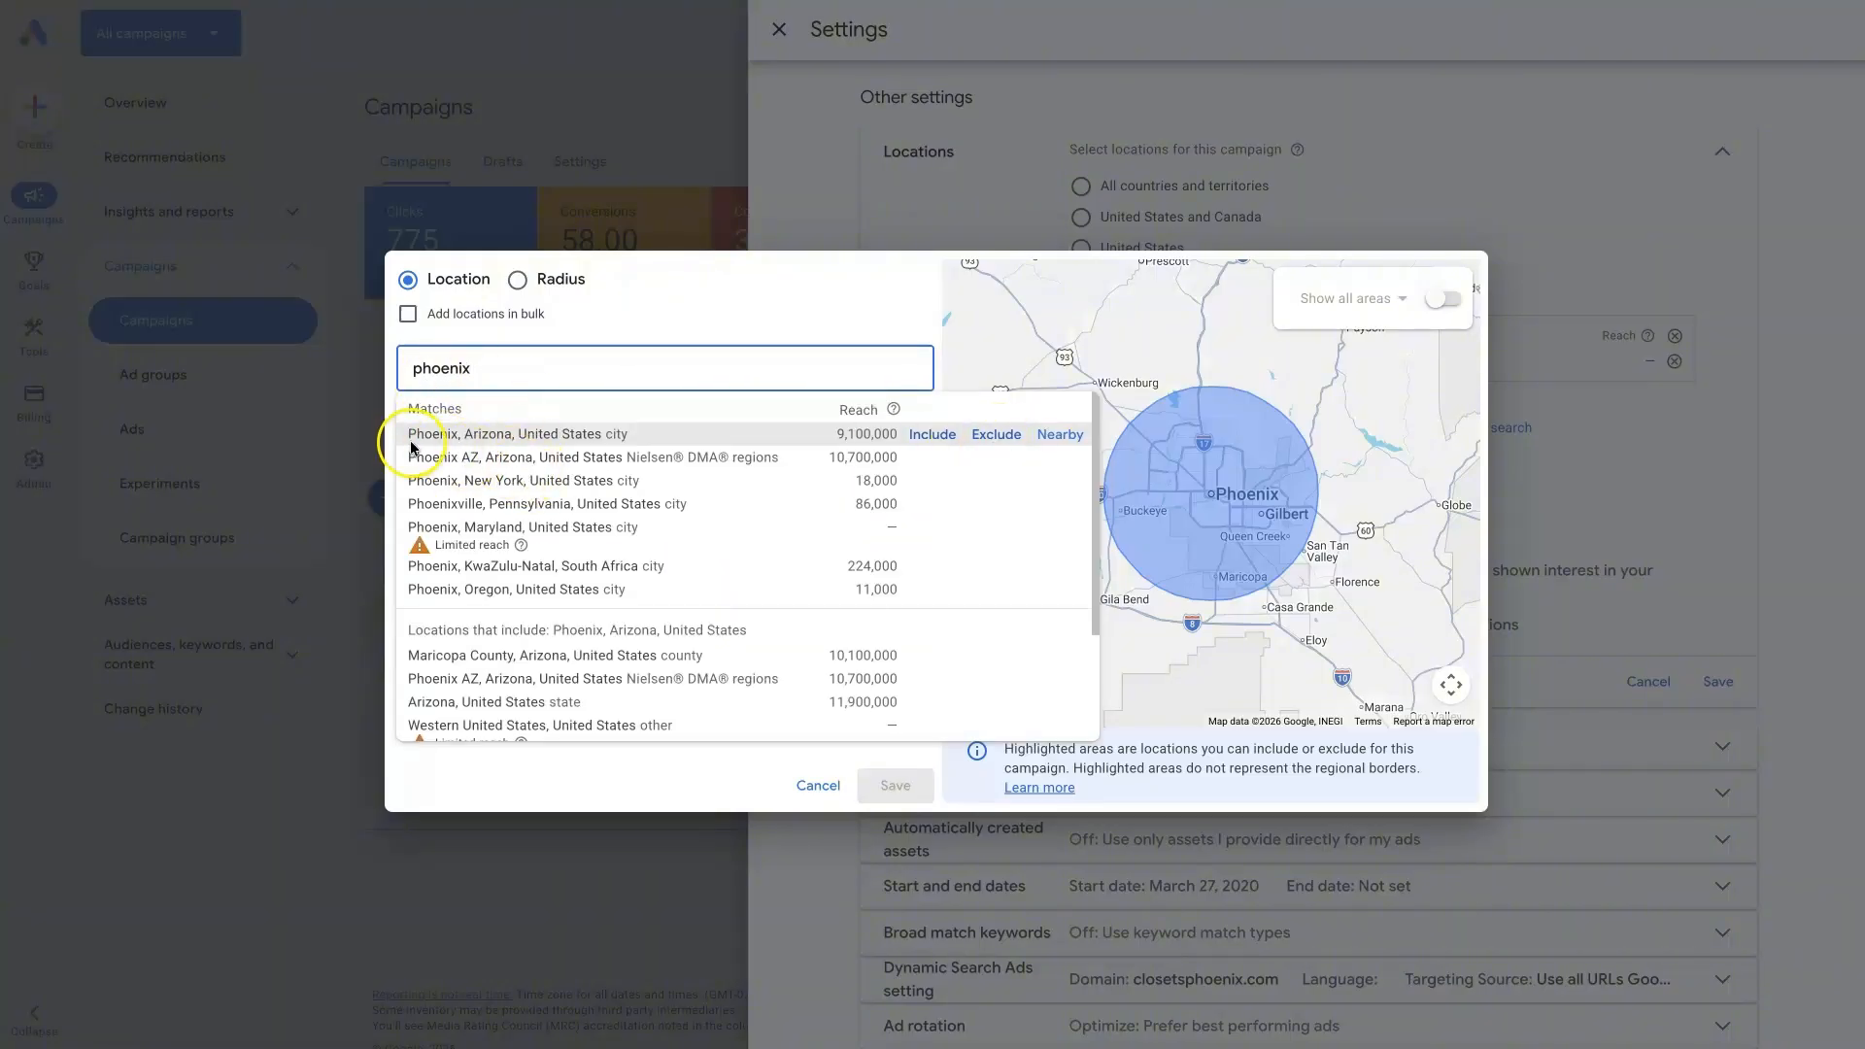
{"action": "left_click", "coordinate": [622, 433]}
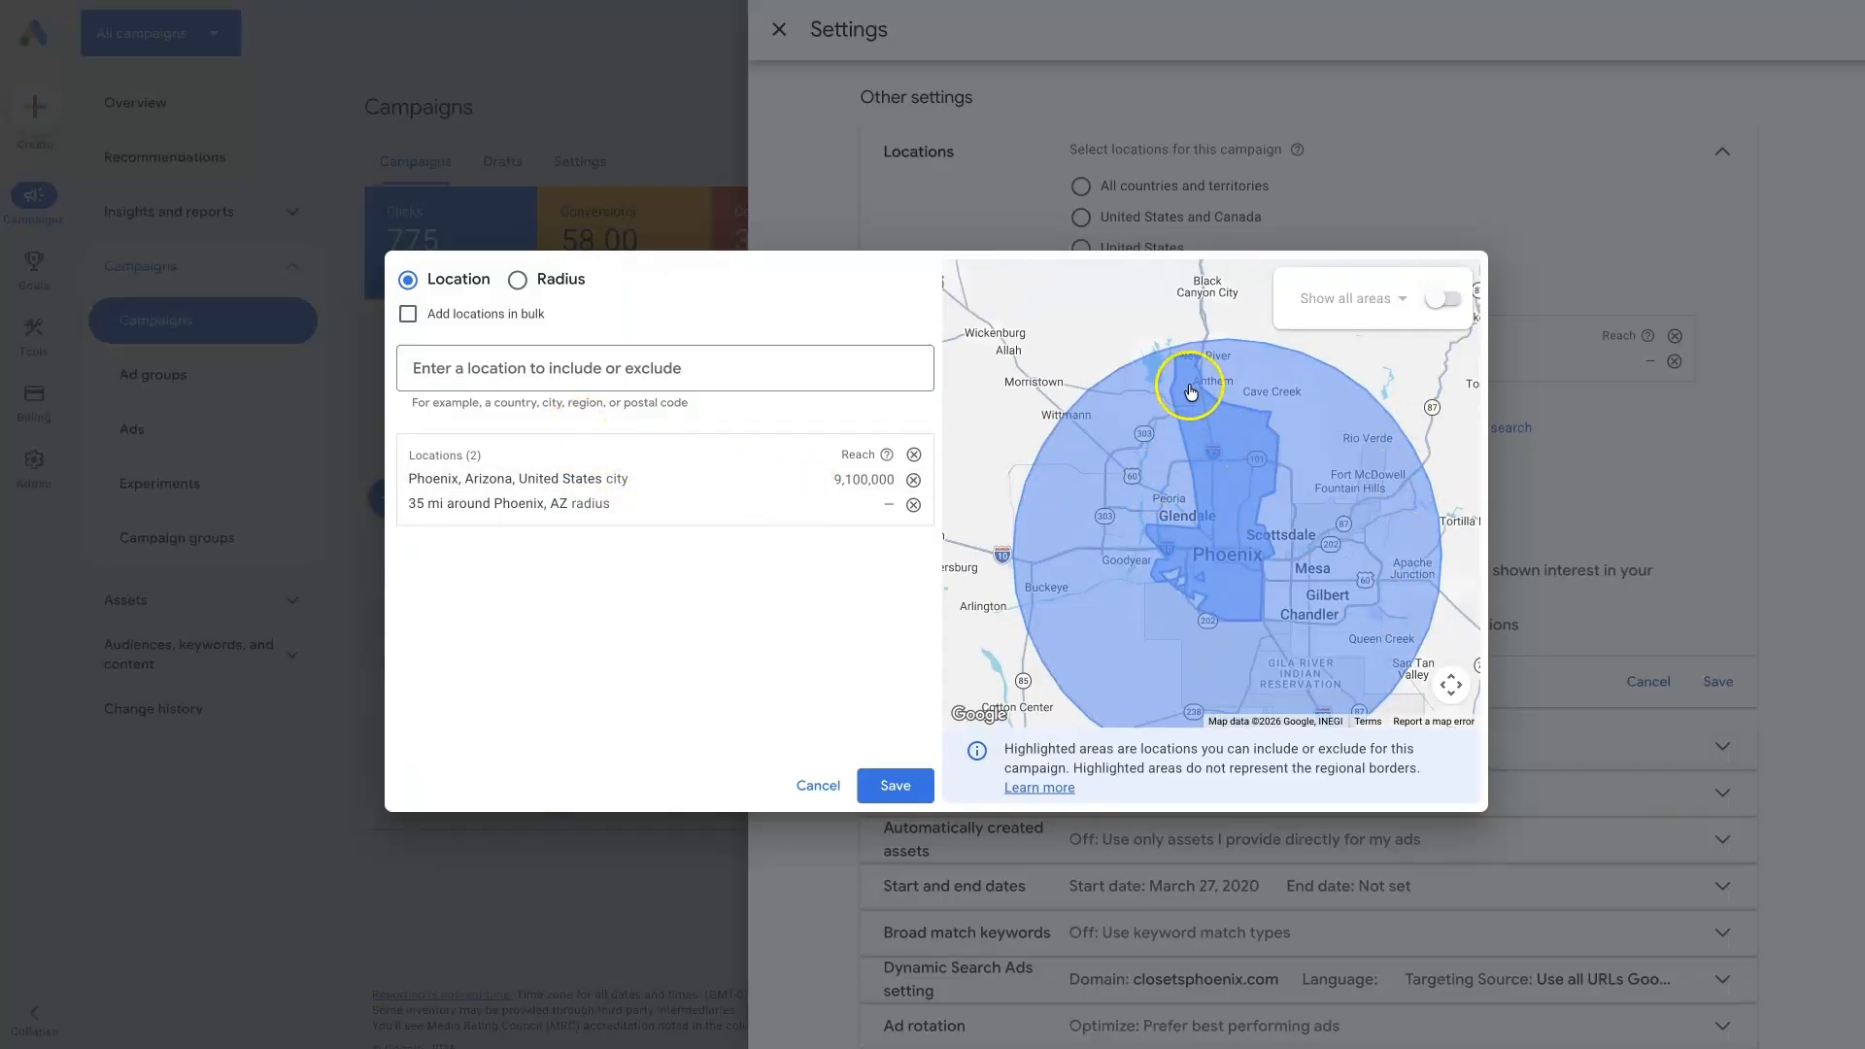
{"action": "left_click", "coordinate": [1345, 537]}
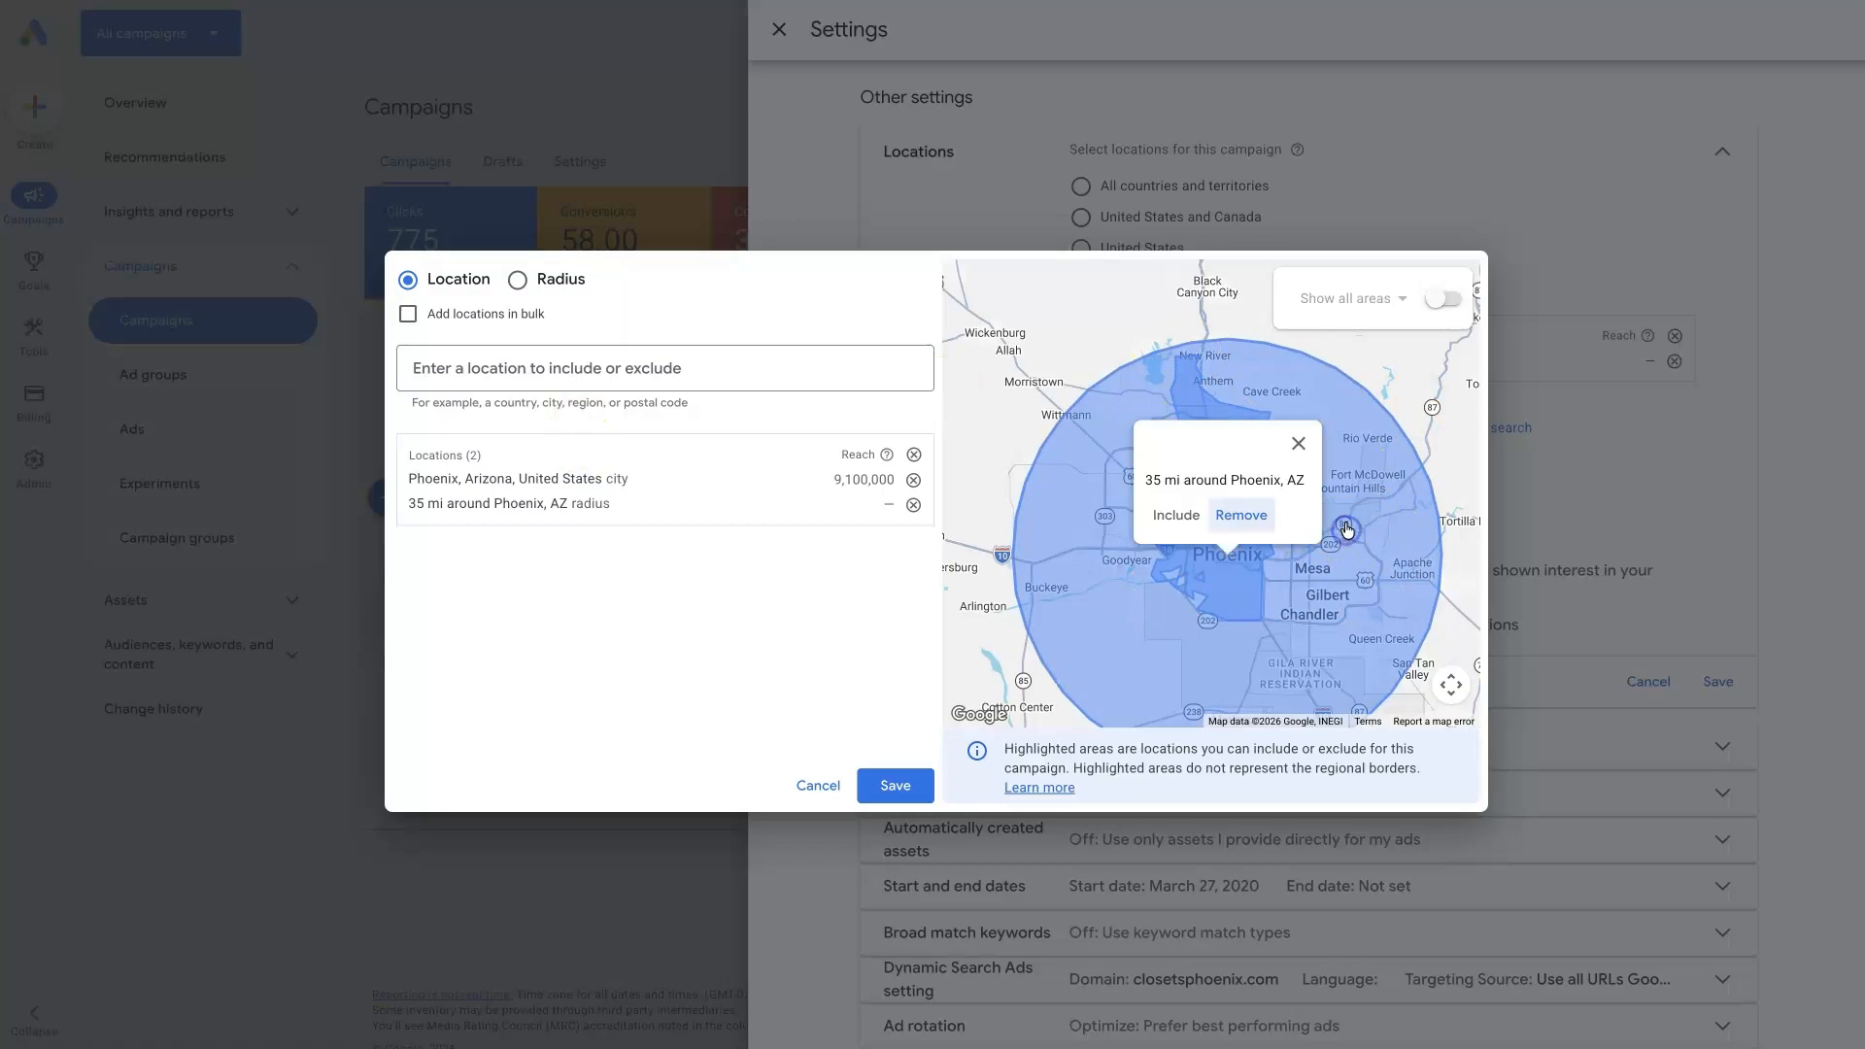
{"action": "left_click", "coordinate": [1253, 512]}
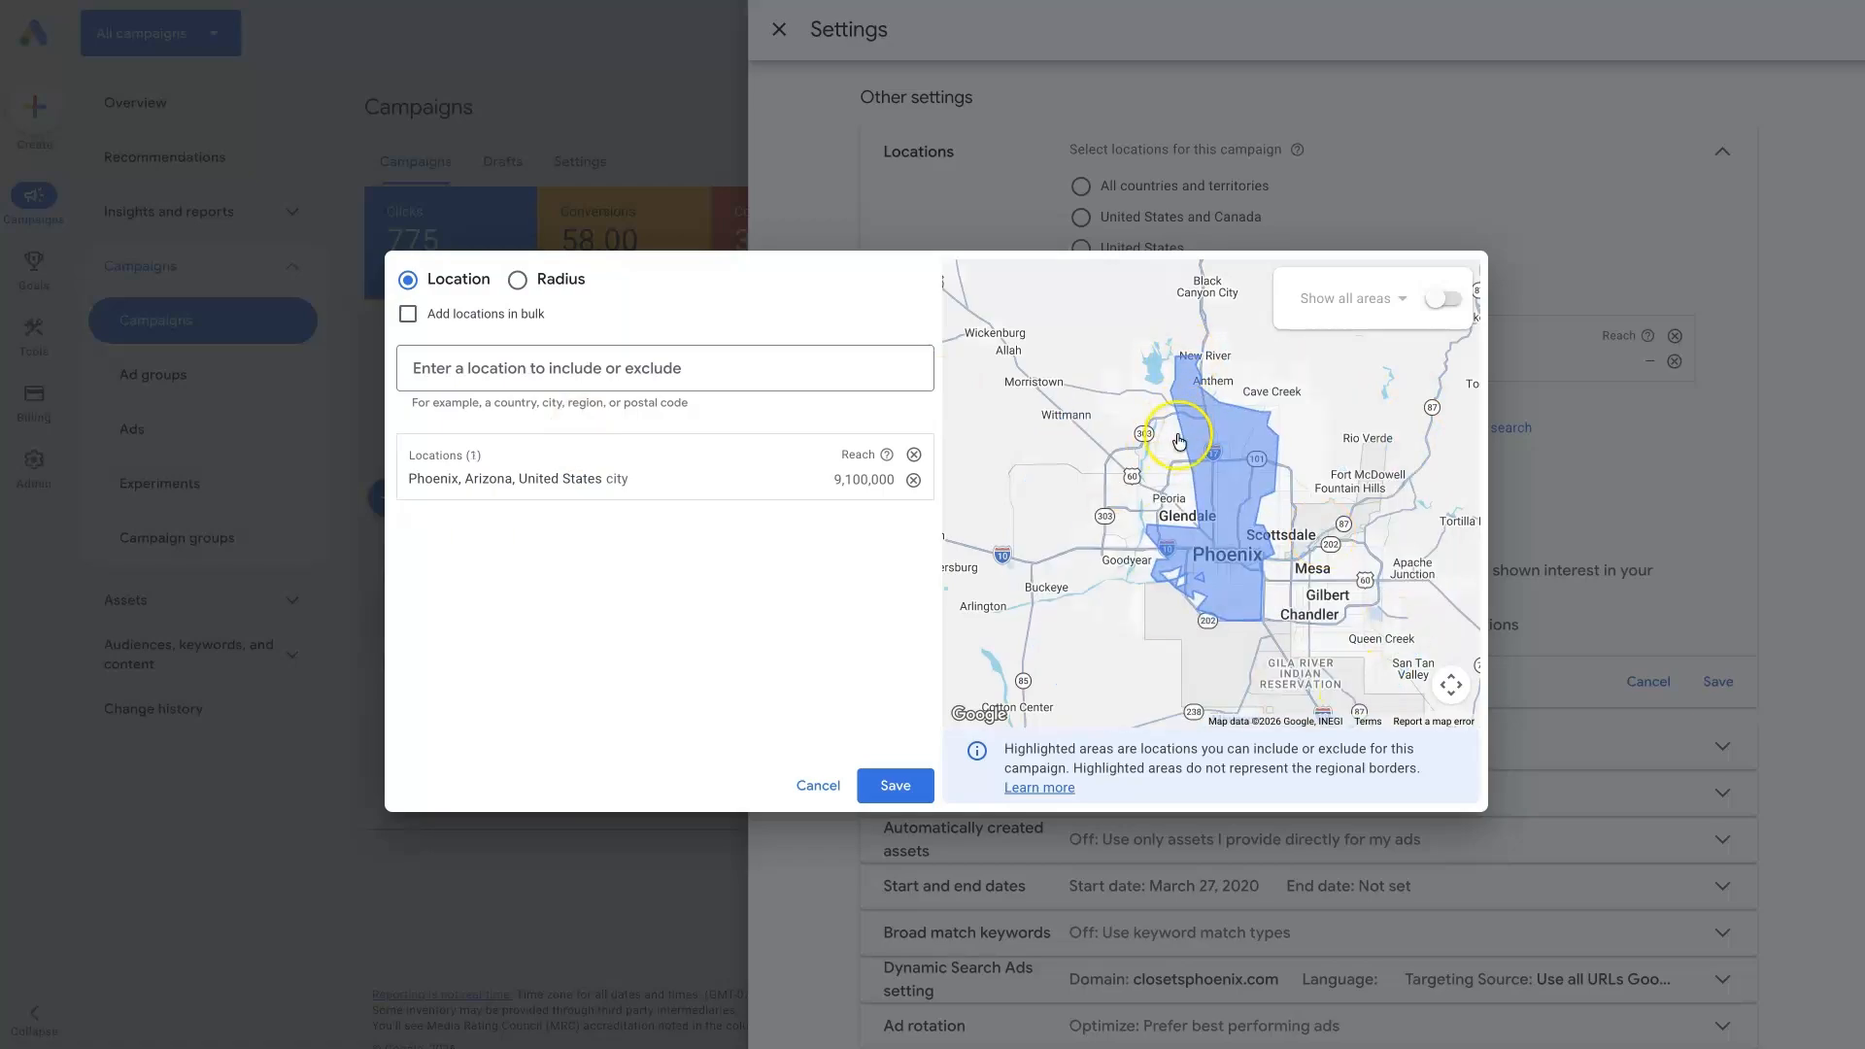
Include the city of Glendale, Arizona, United States as a targeted location and check both cities' coverage on the map
{"action": "left_click", "coordinate": [633, 375]}
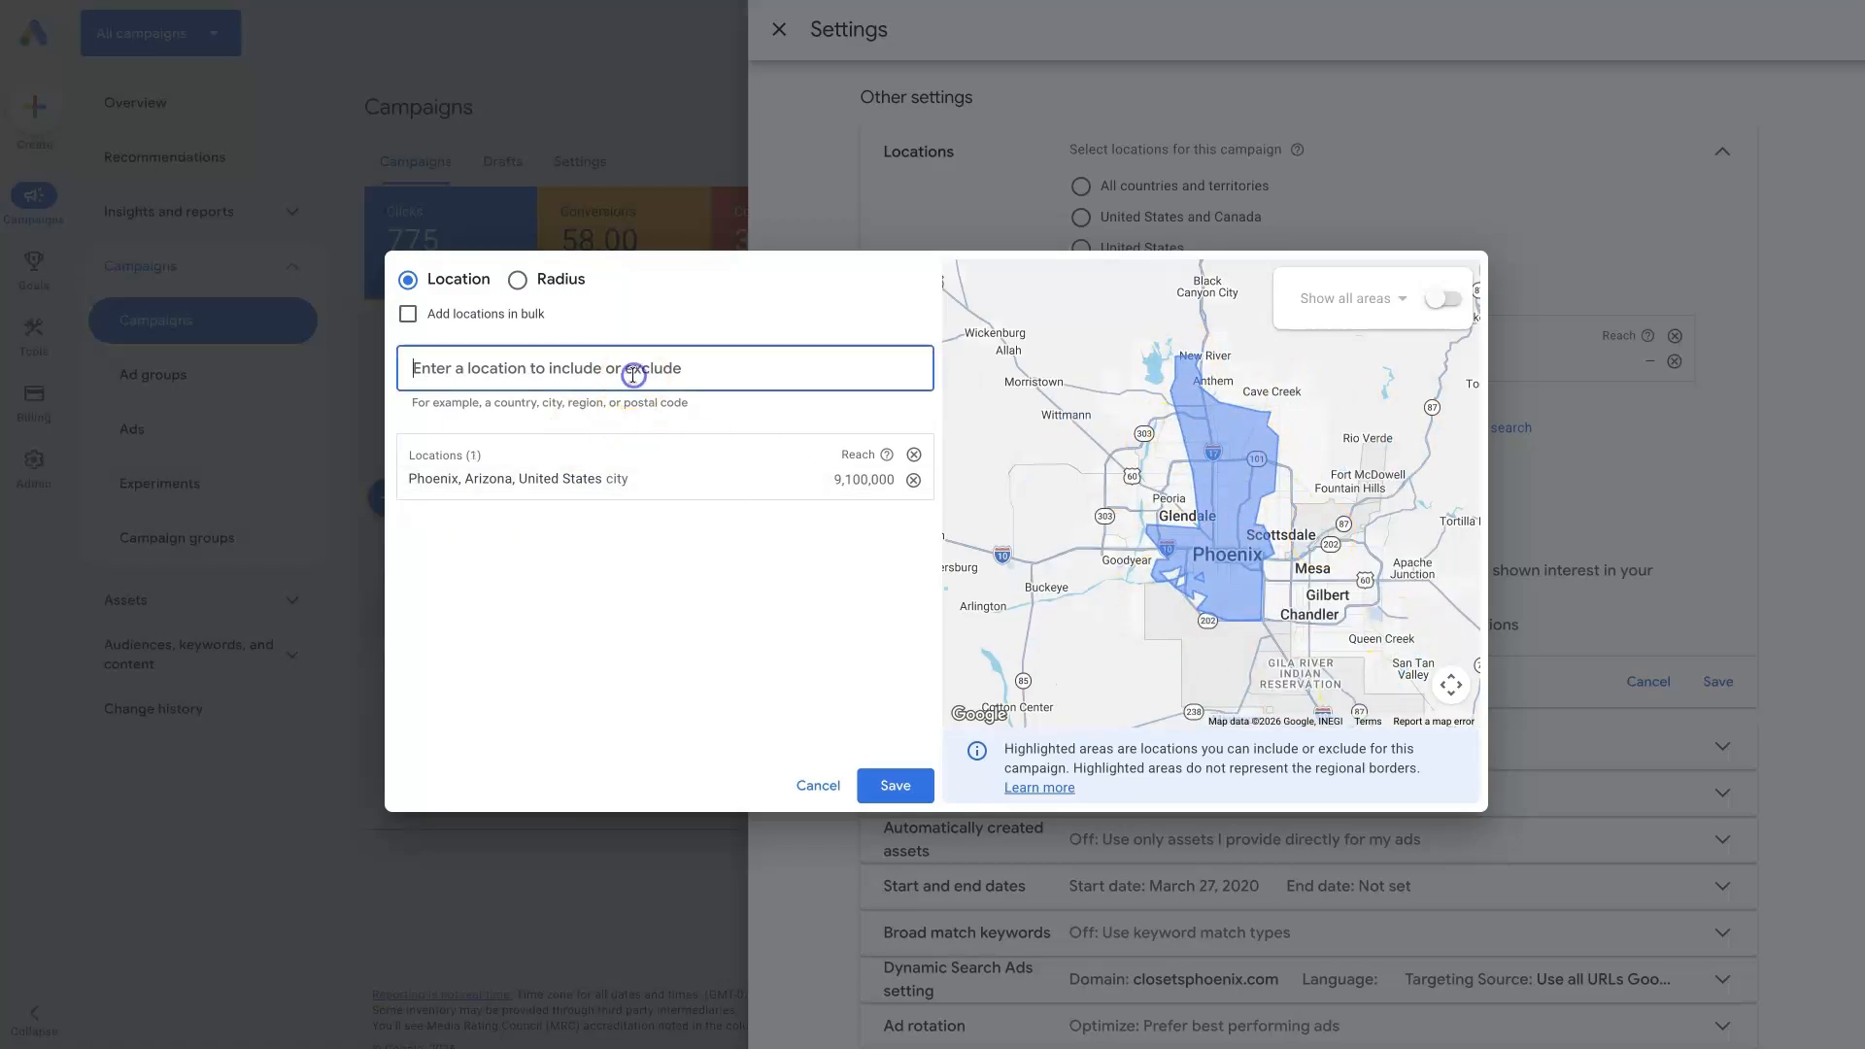
{"action": "type", "text": "glandale"}
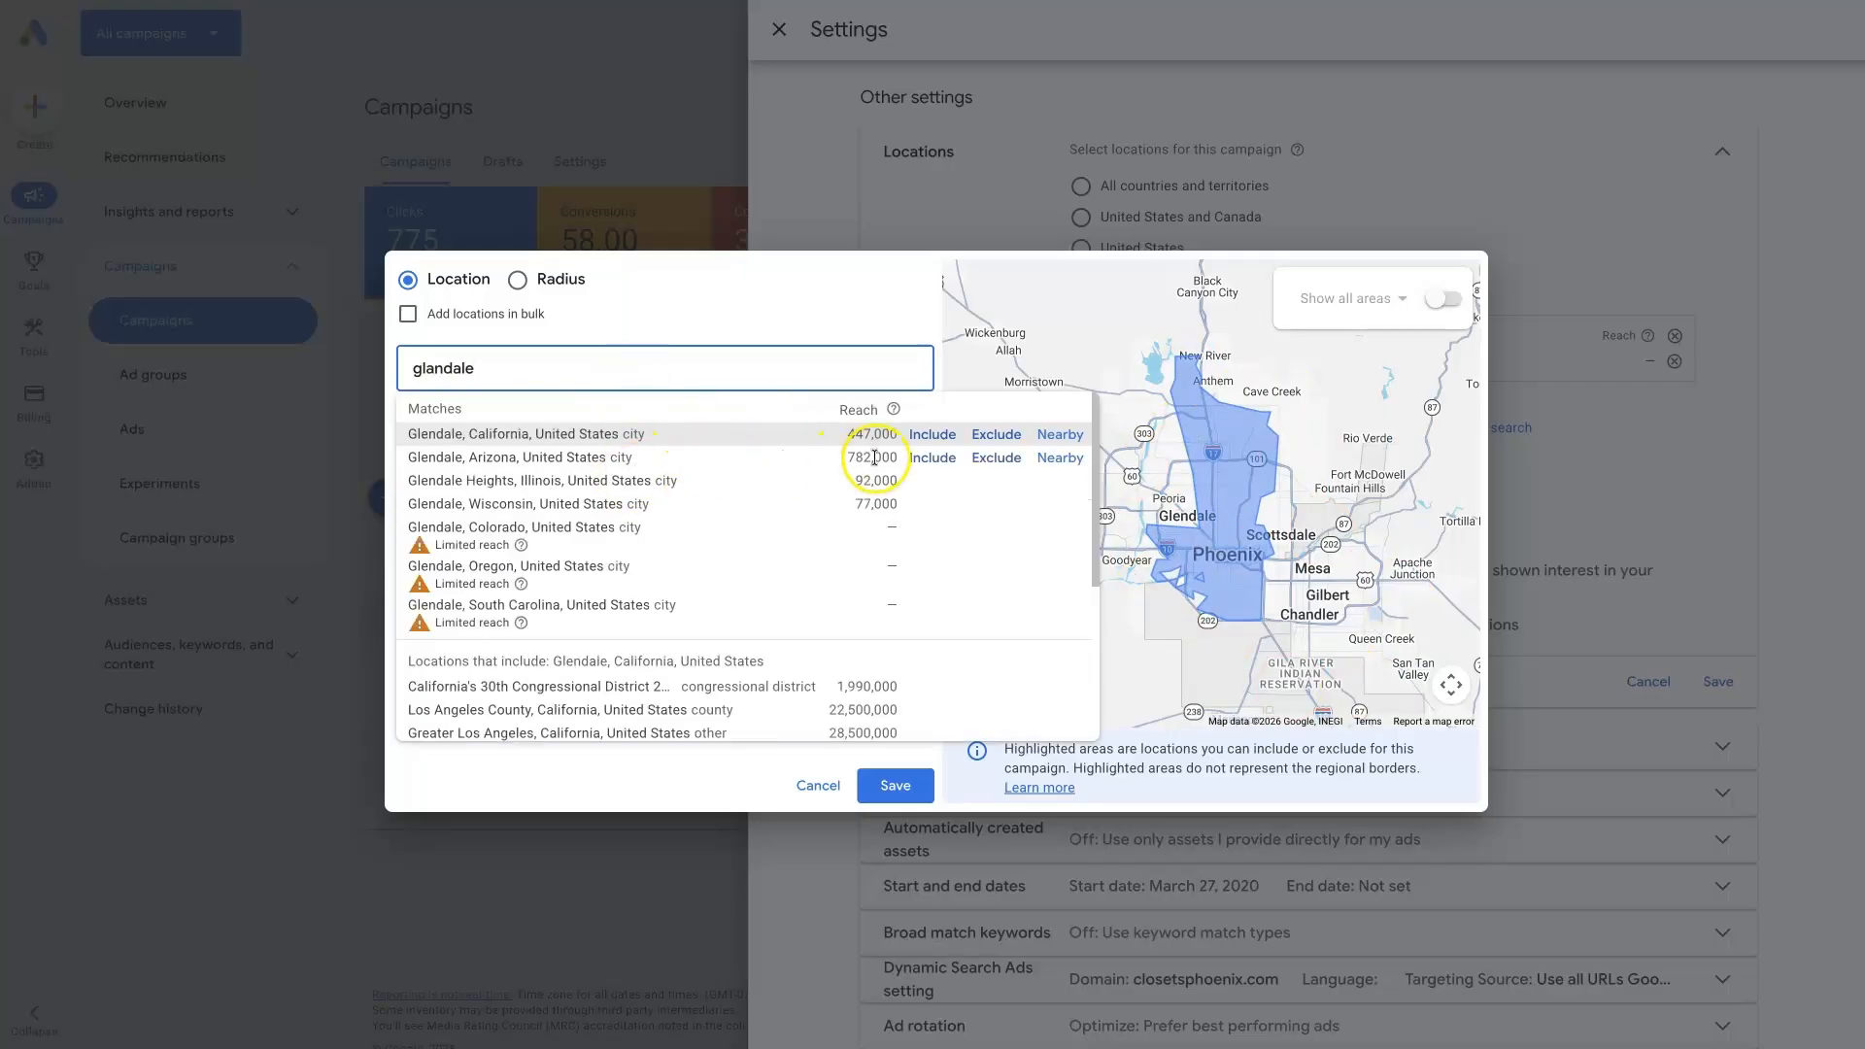
{"action": "left_click", "coordinate": [926, 461]}
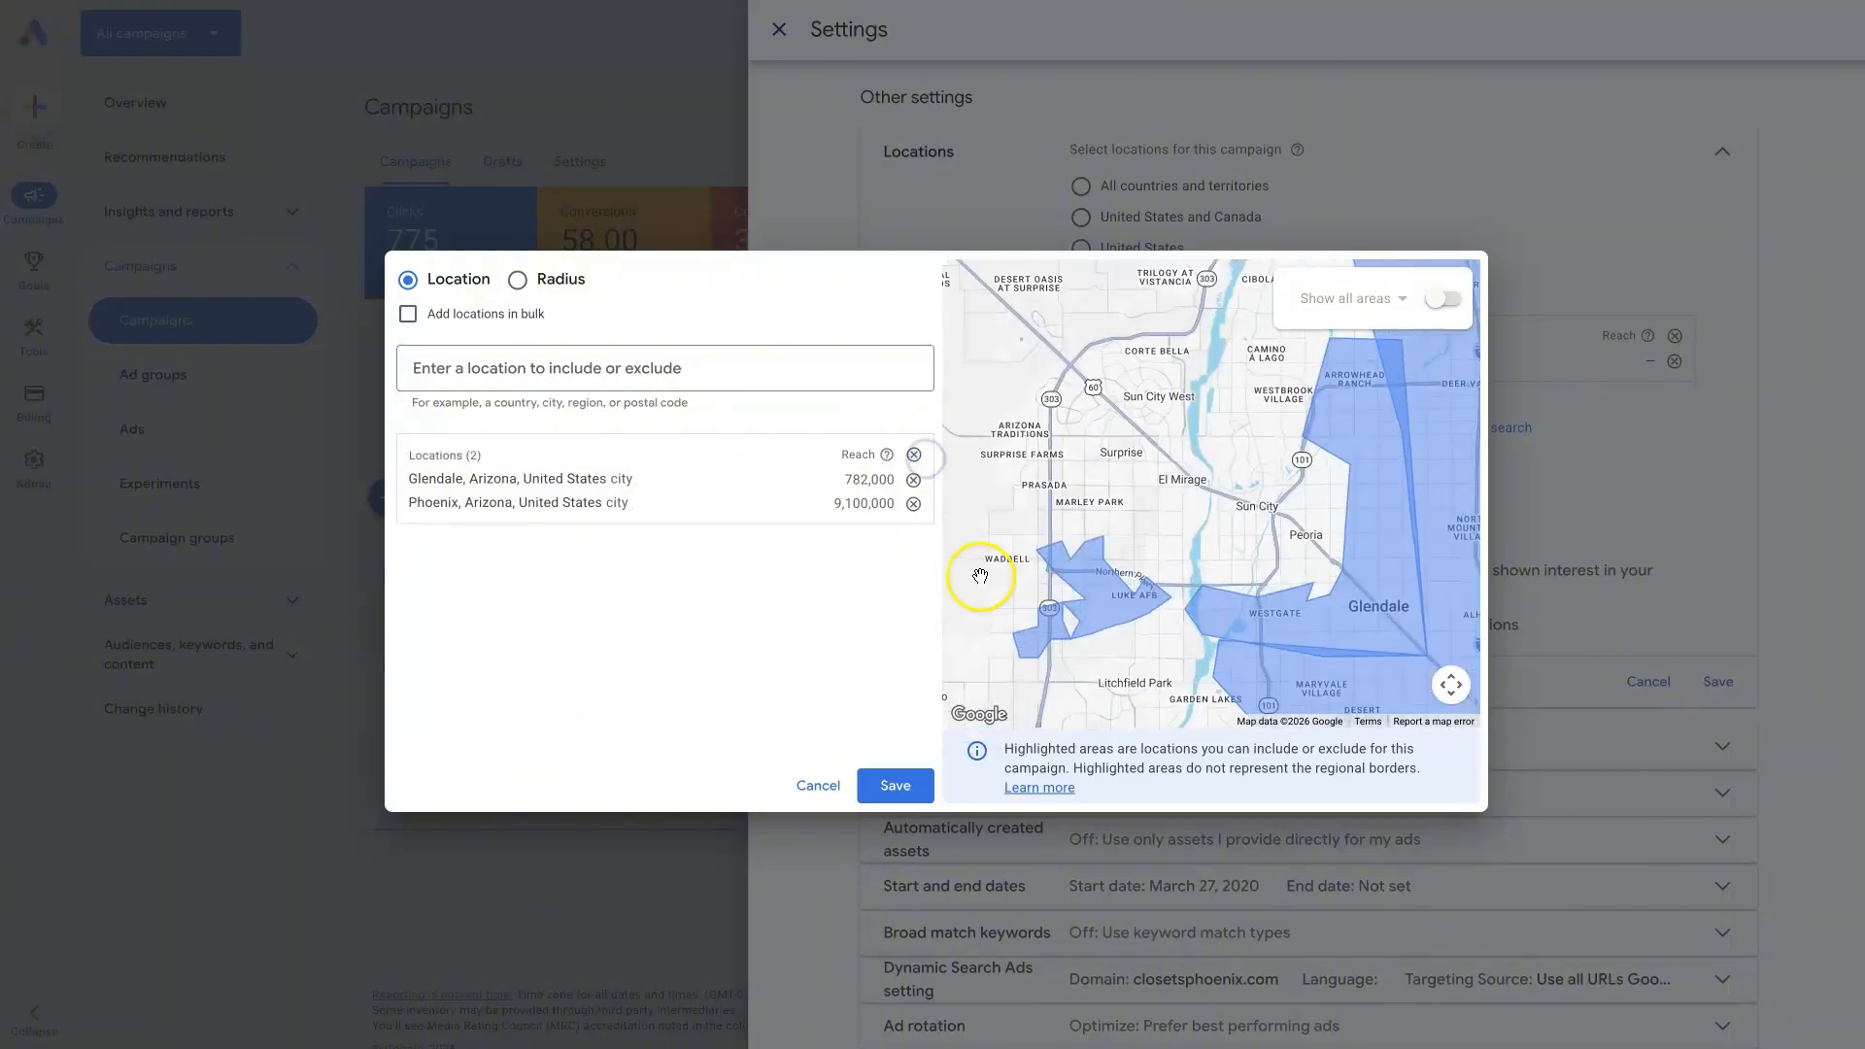
{"action": "scroll", "coordinate": [1230, 575], "scroll_direction": "down", "scroll_amount": 5}
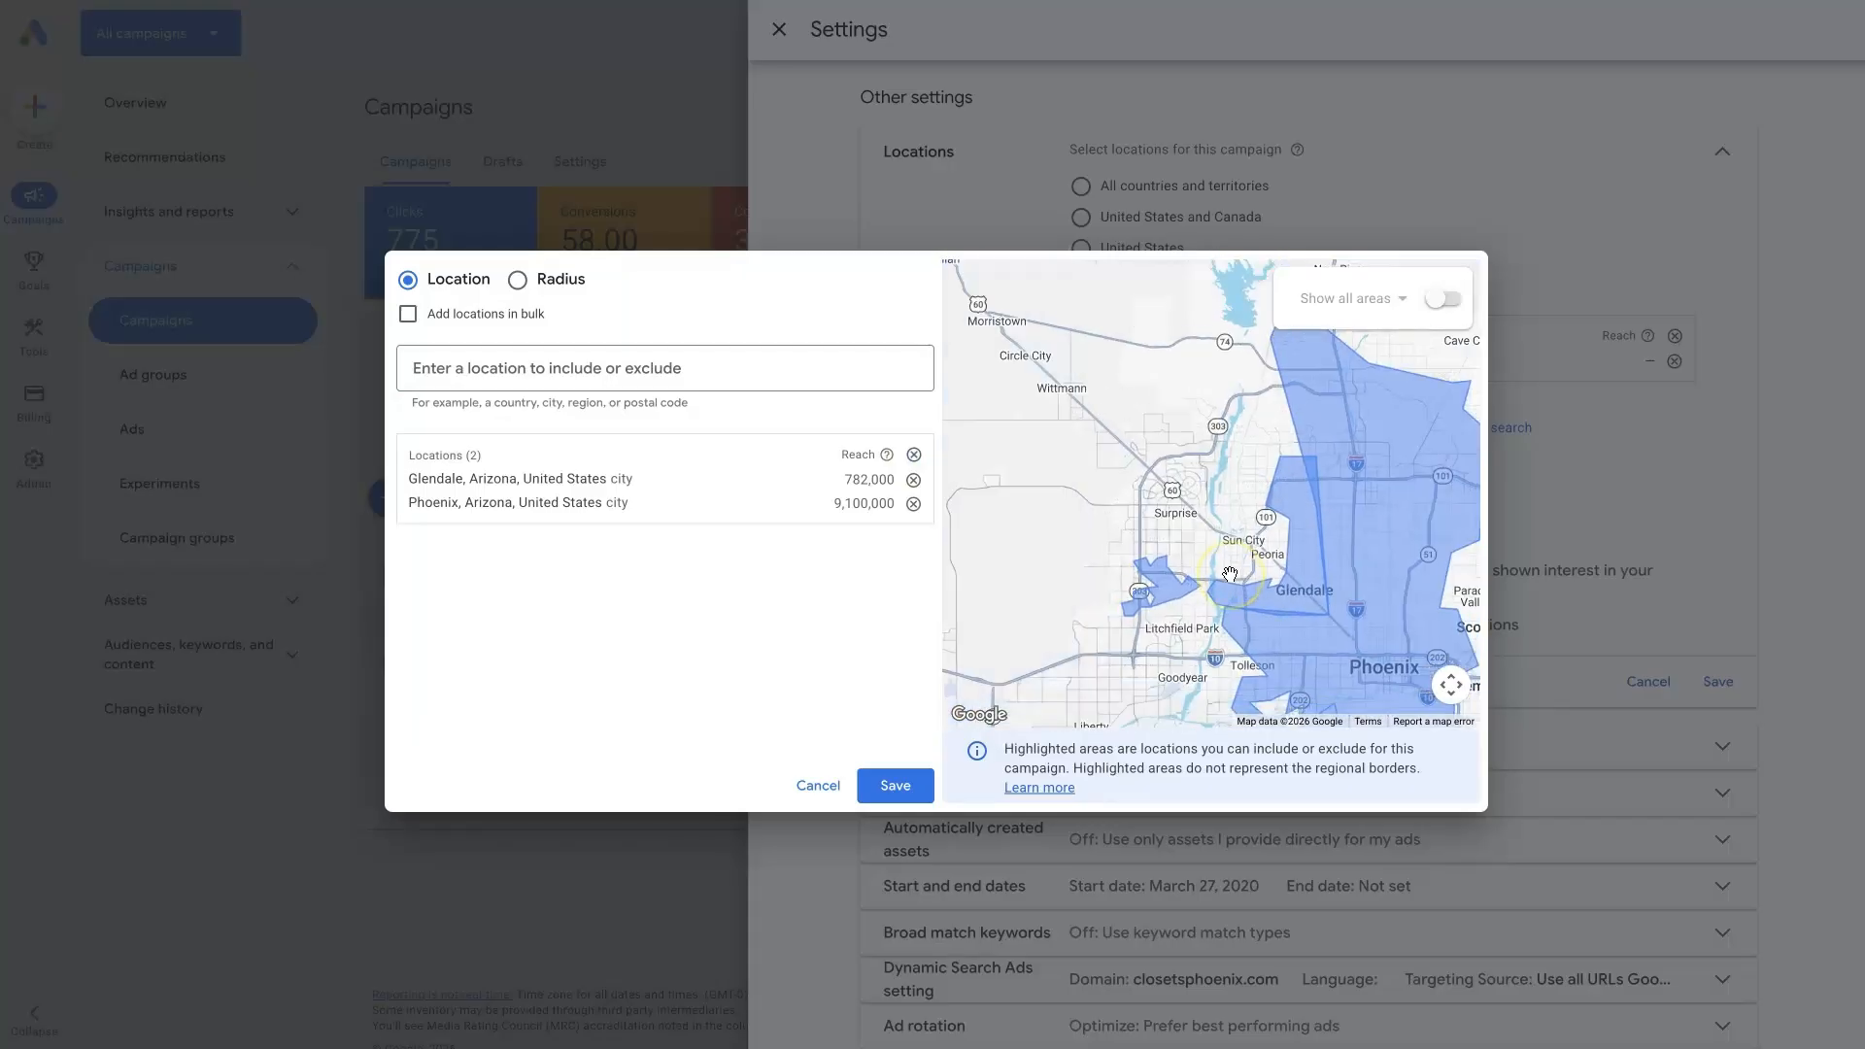
{"action": "left_click_drag", "start_coordinate": [1352, 583], "coordinate": [1205, 509]}
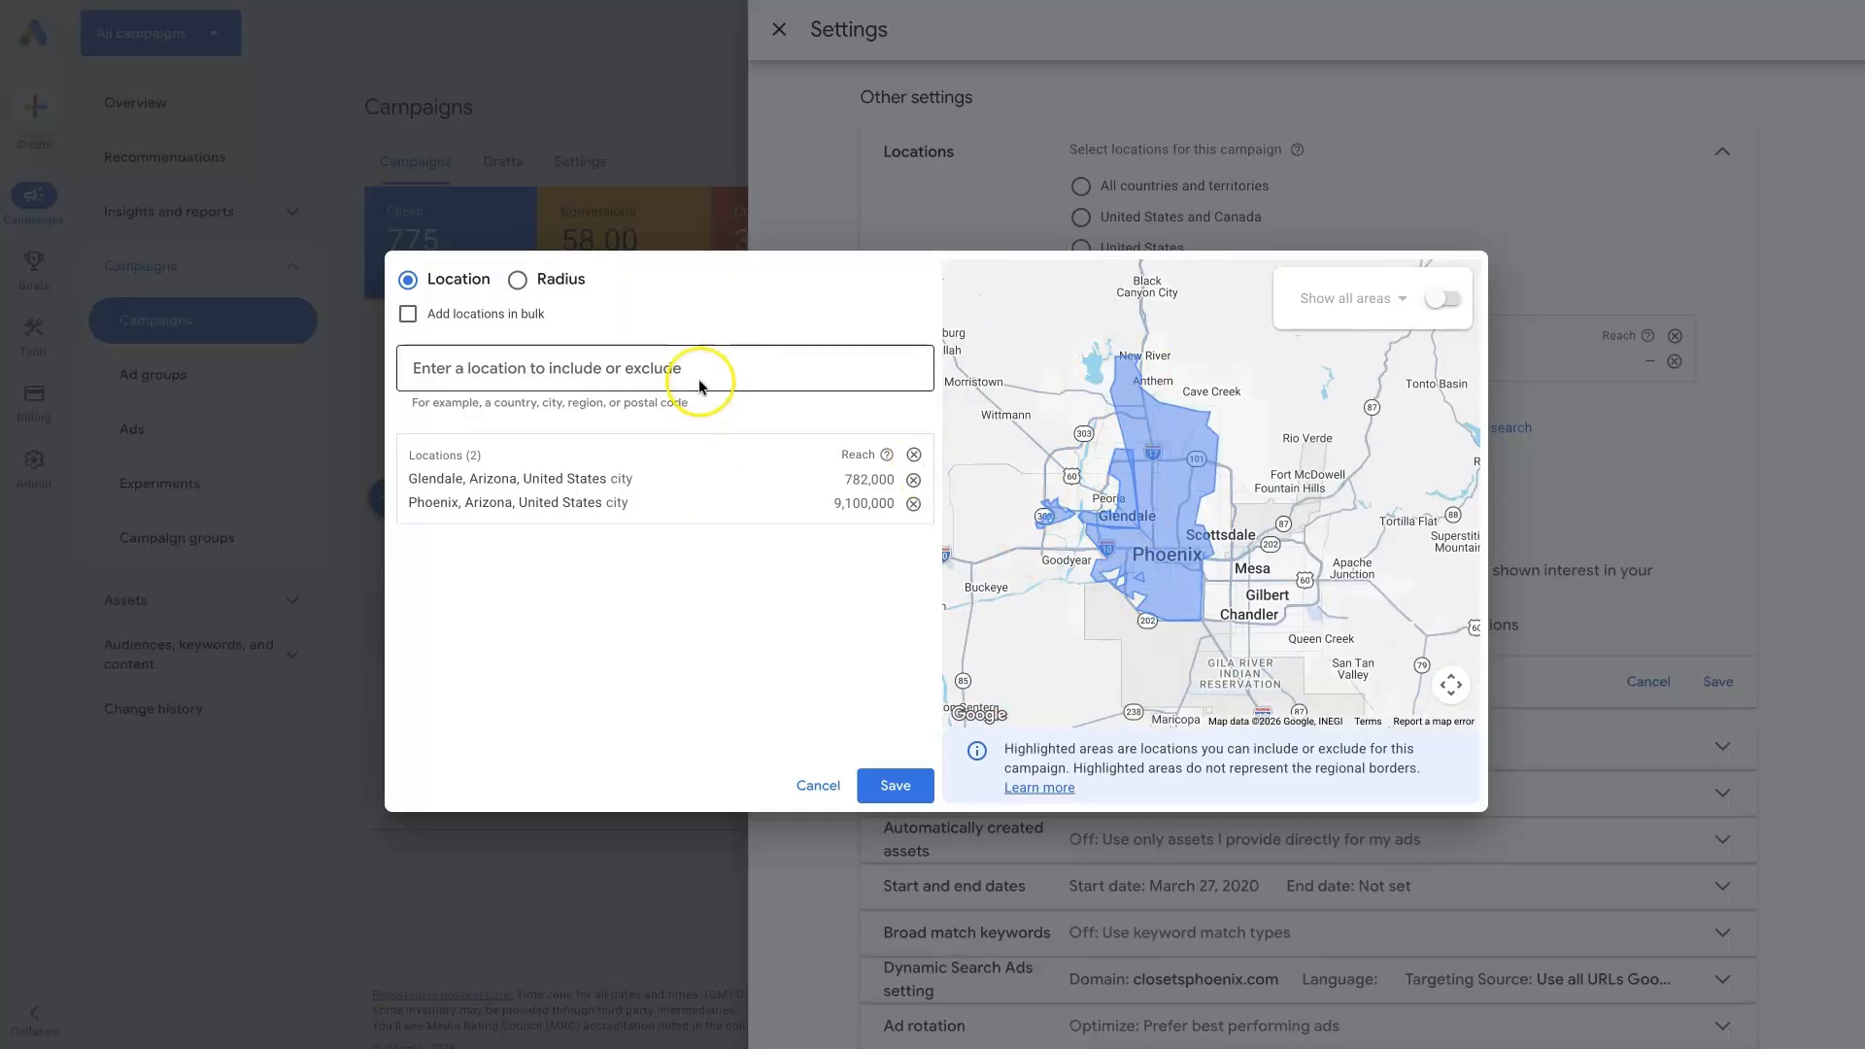
Include a 20 mi radius around Phoenix, AZ as a targeted location
{"action": "left_click", "coordinate": [519, 281]}
{"action": "left_click", "coordinate": [566, 370]}
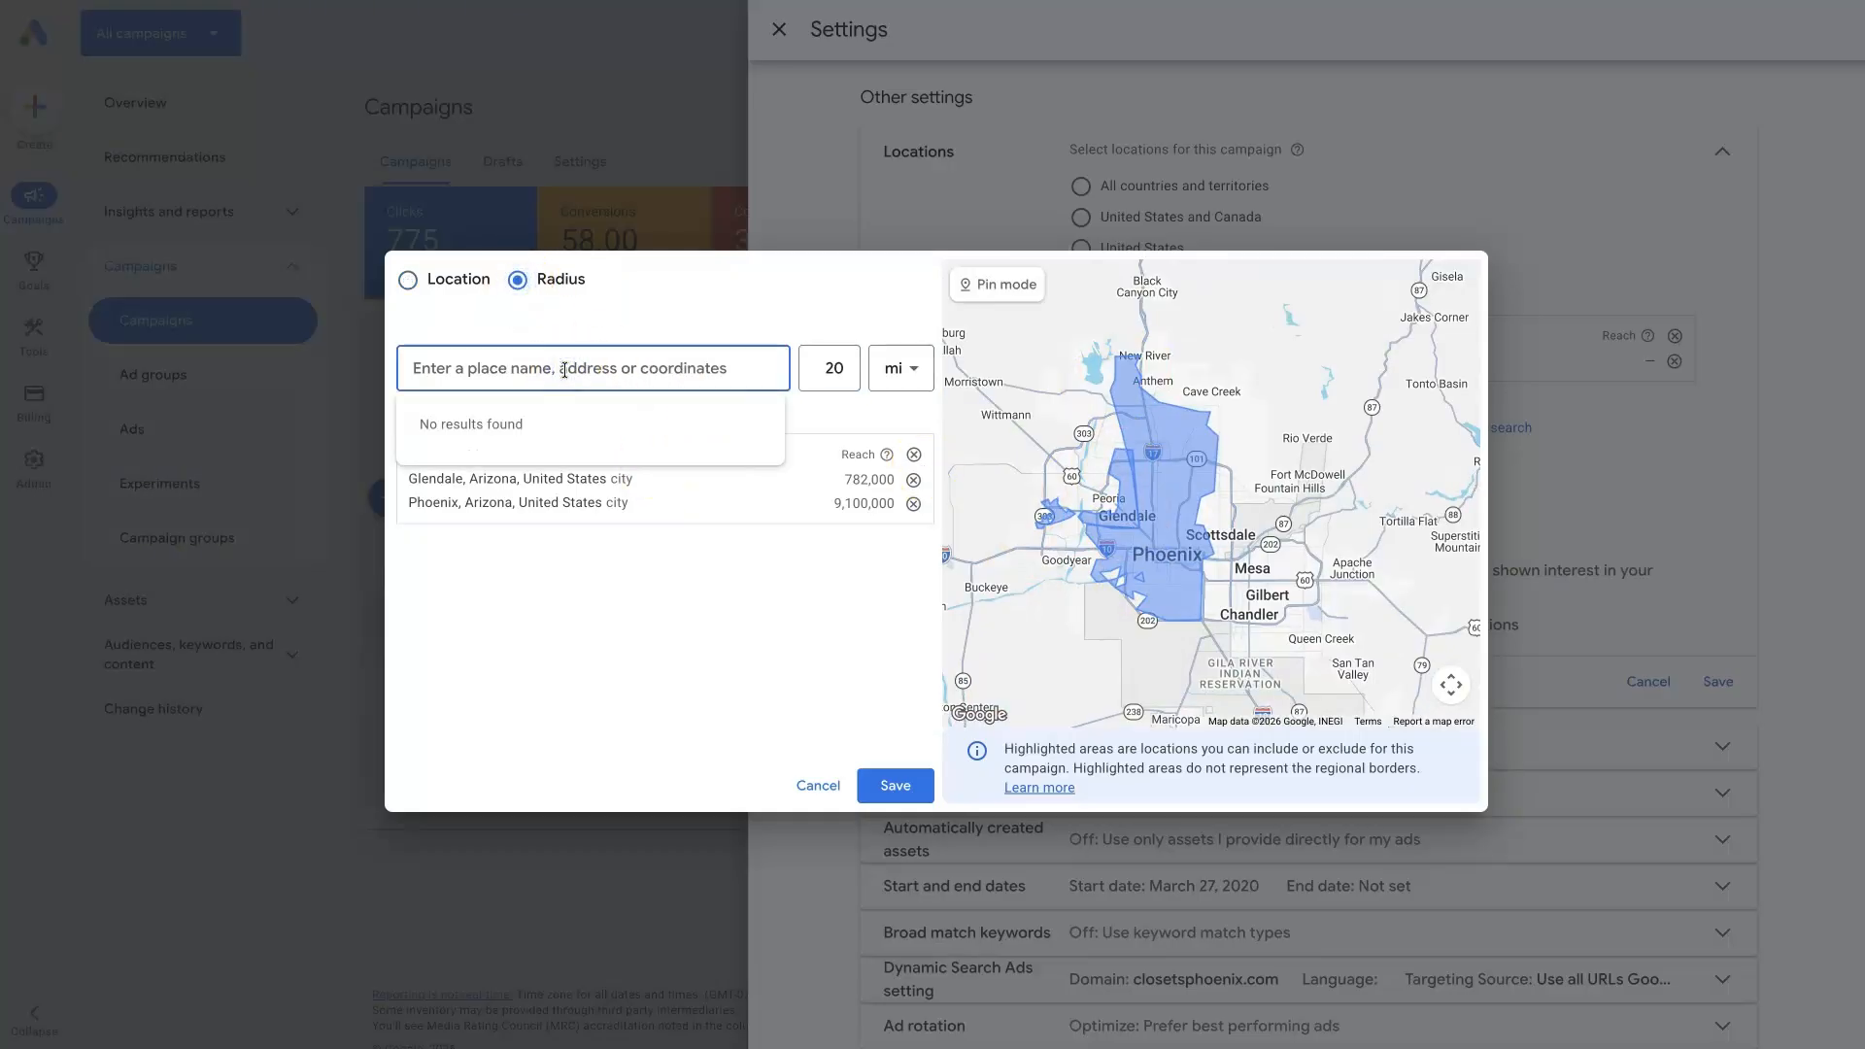
{"action": "type", "text": "phen"}
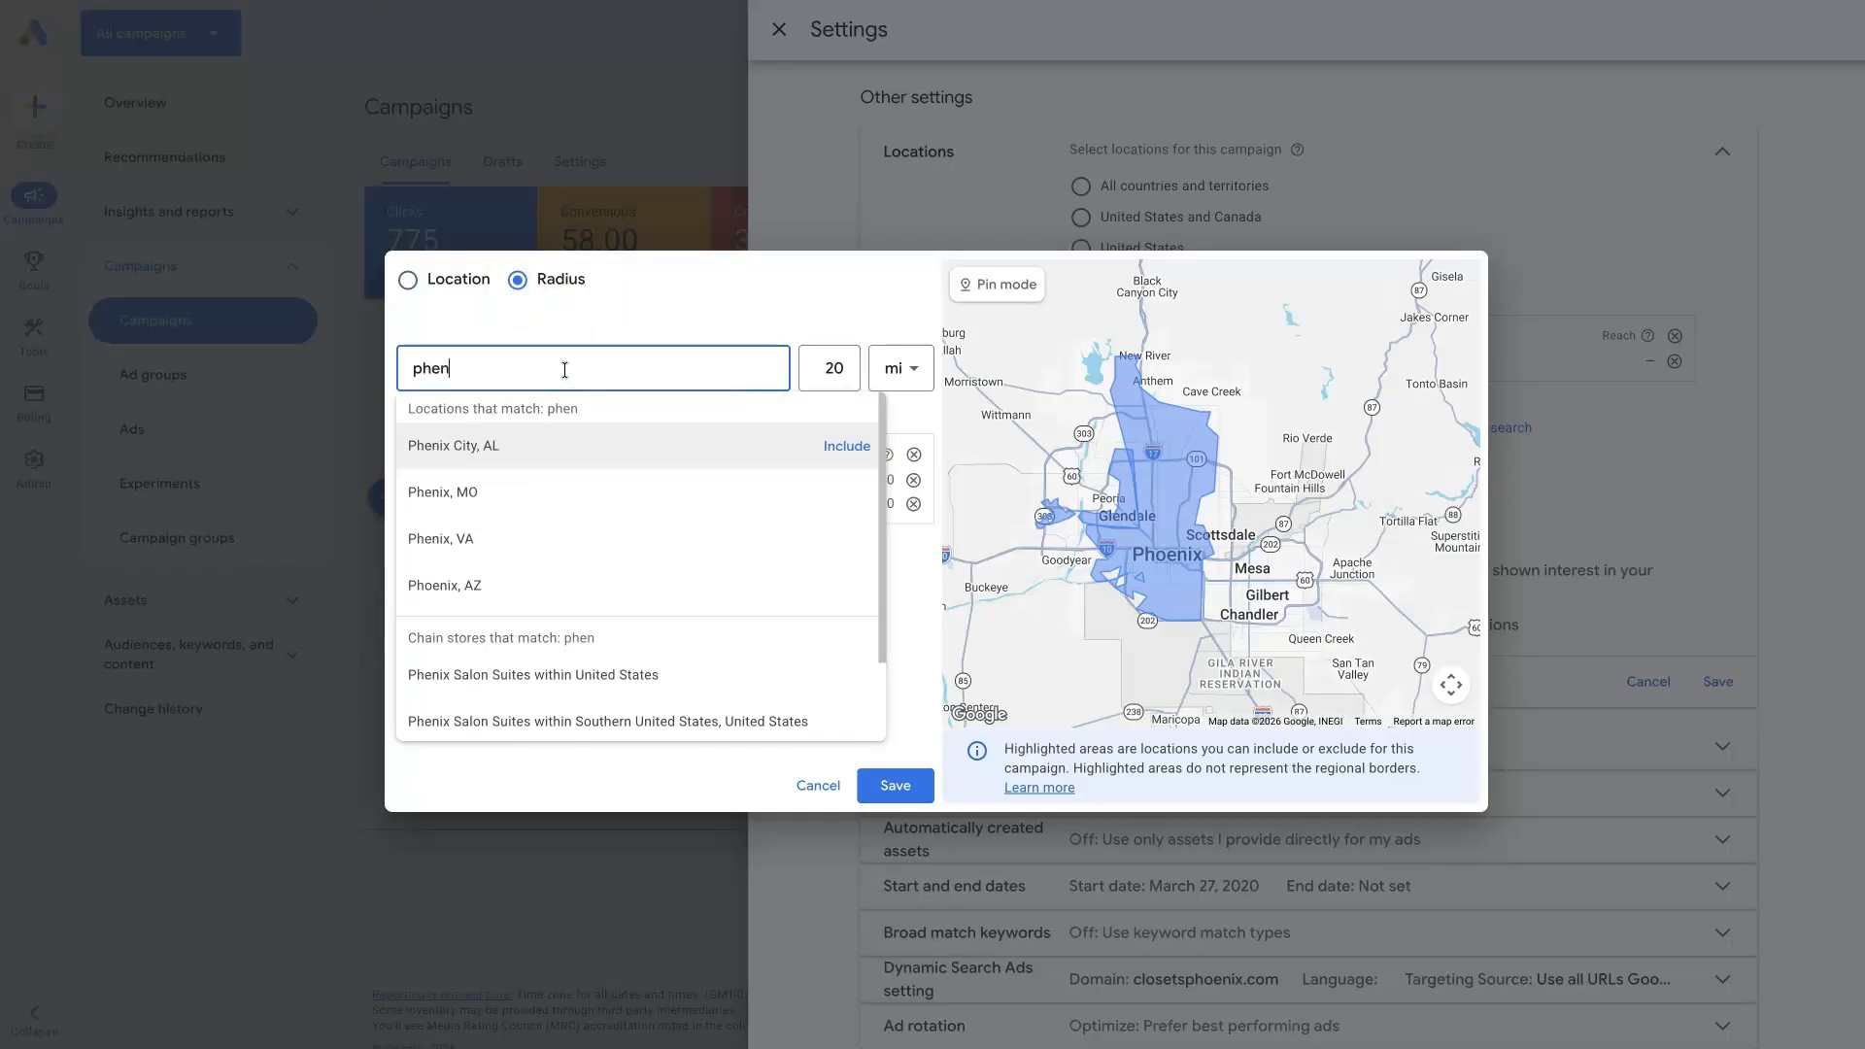
{"action": "key", "text": "BackSpace"}
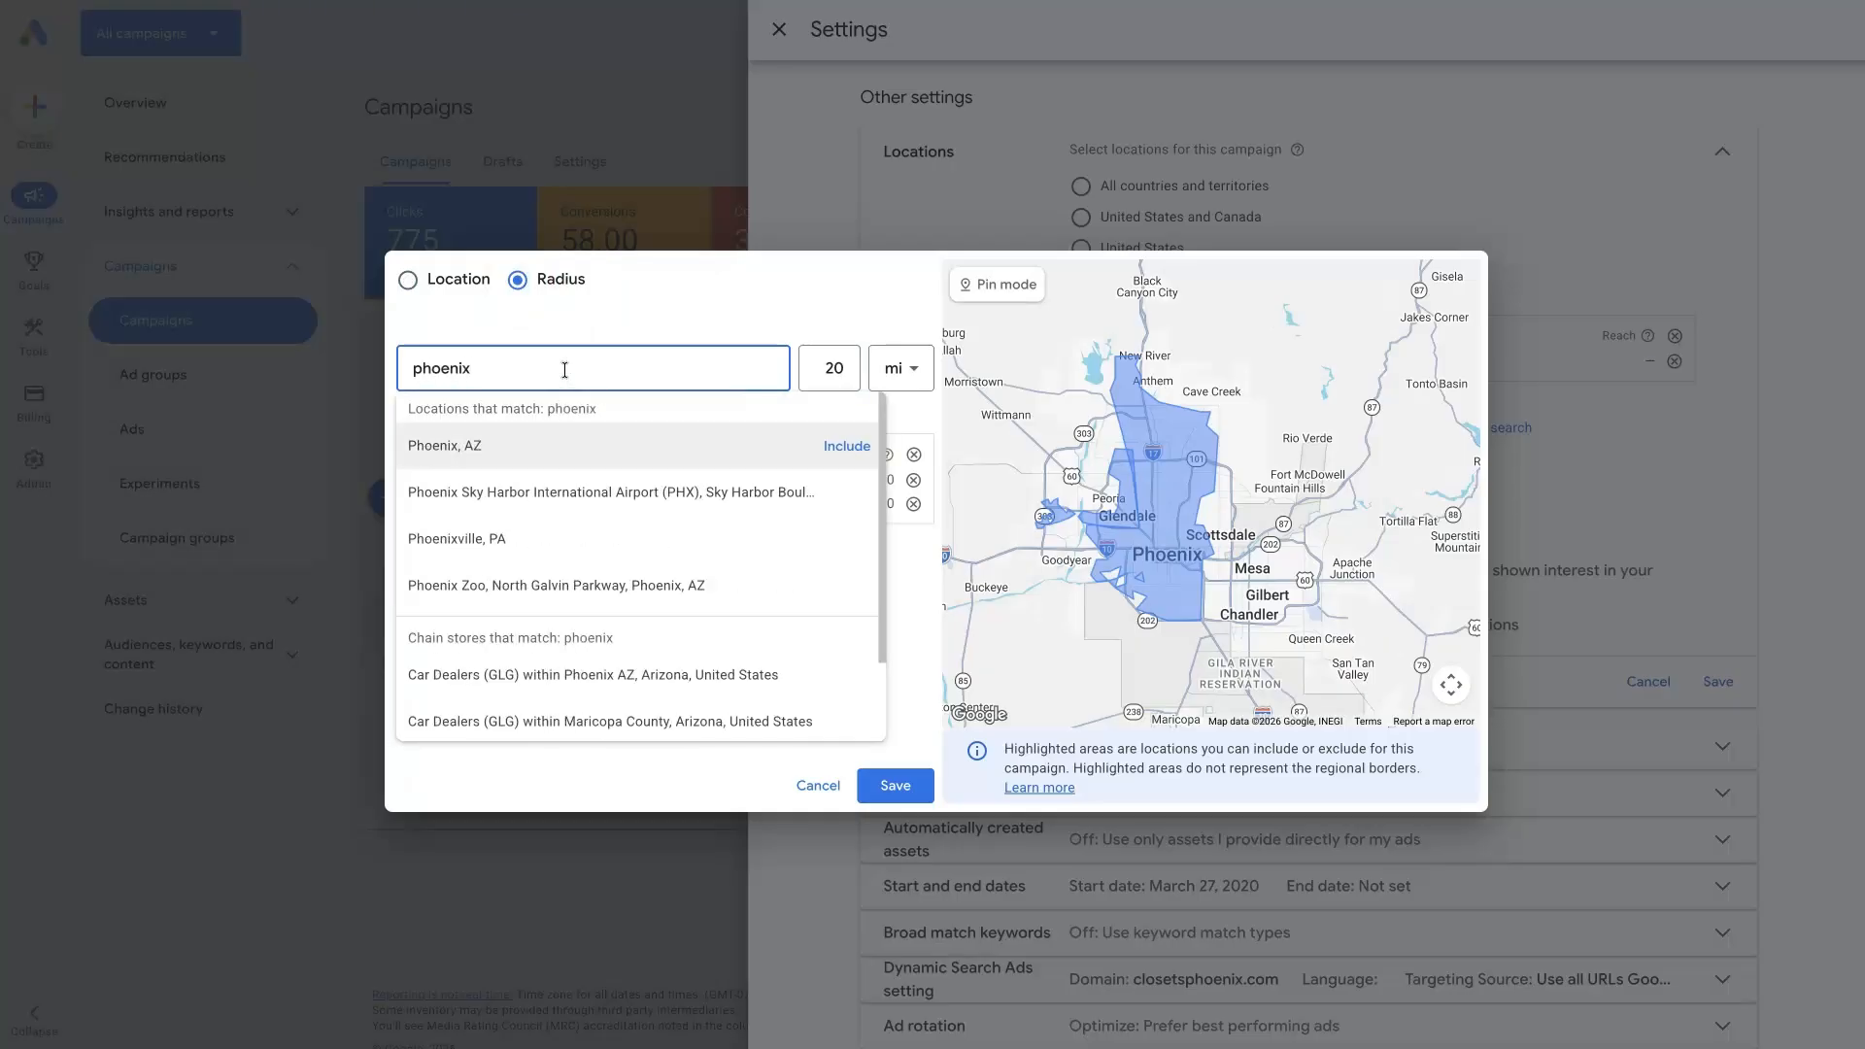
{"action": "left_click", "coordinate": [835, 439]}
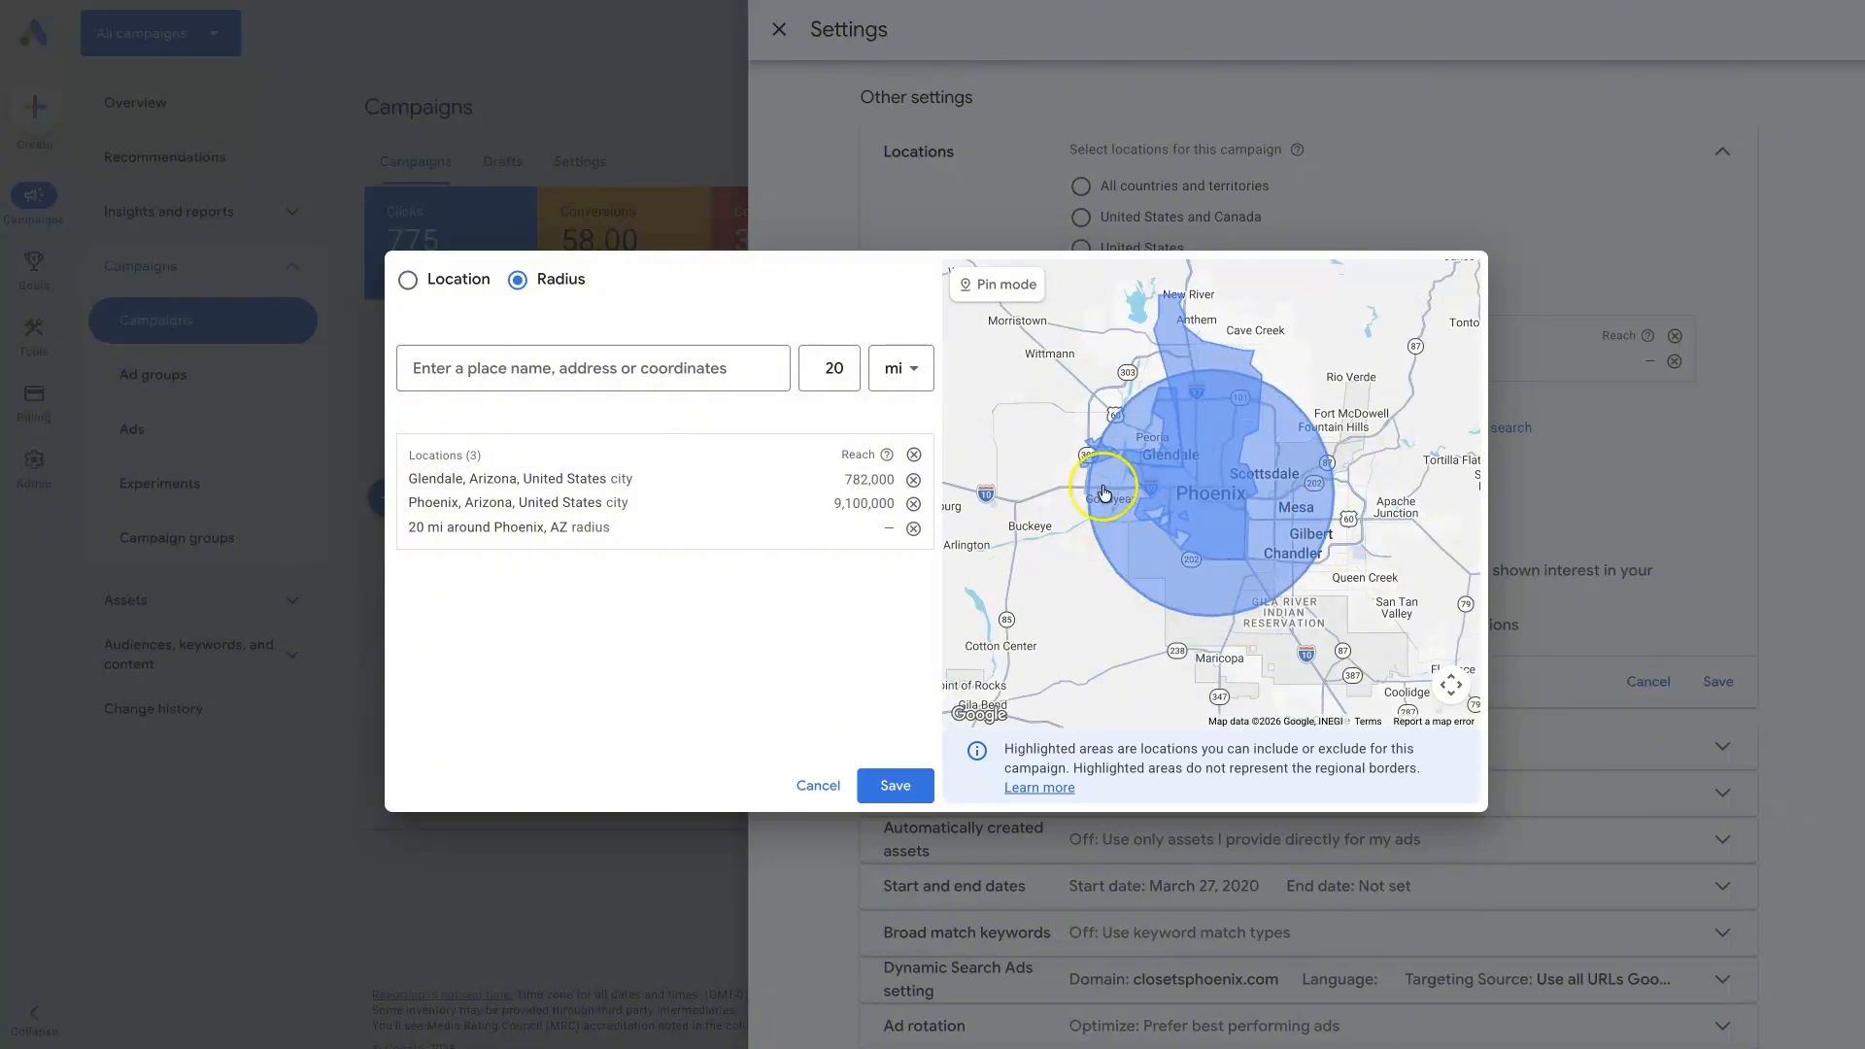
Exclude the cities of Phoenix and Glendale, Arizona on the map, keeping the 20 mi radius around Phoenix included
{"action": "left_click", "coordinate": [1193, 359]}
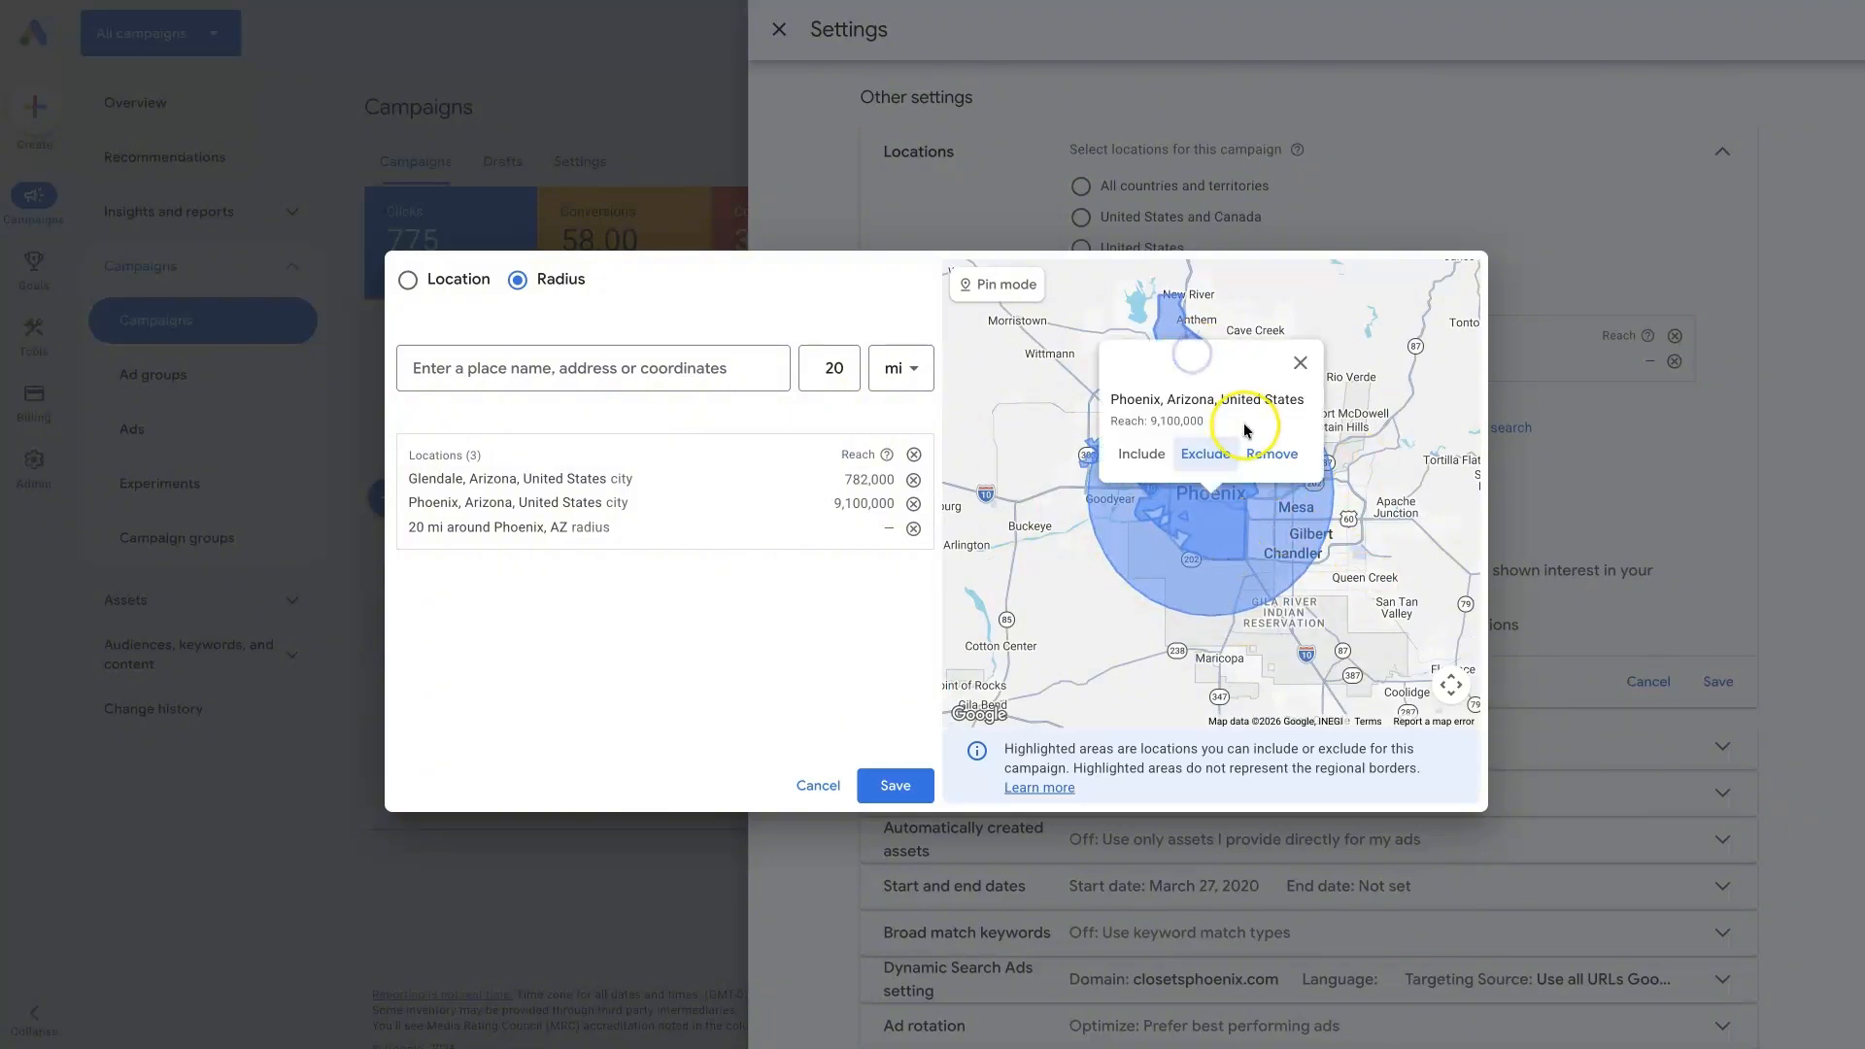
{"action": "left_click", "coordinate": [1300, 362]}
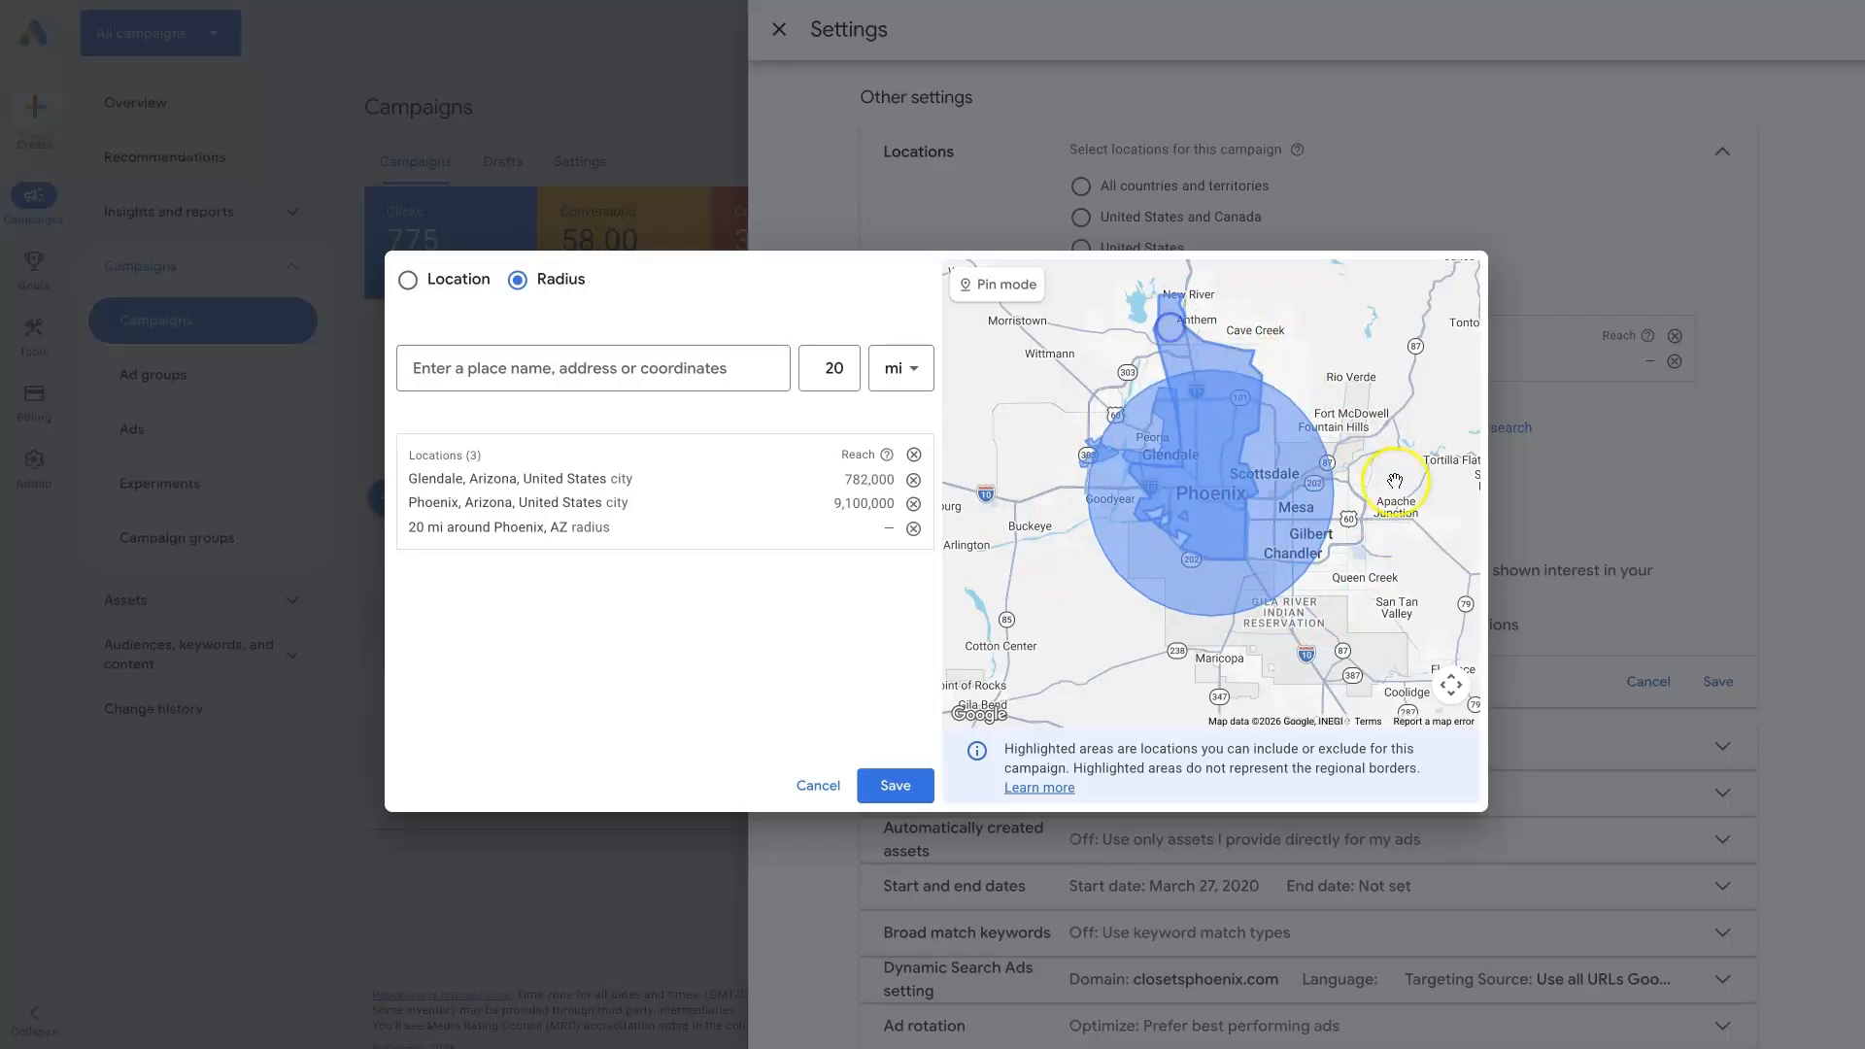
{"action": "left_click", "coordinate": [1185, 357]}
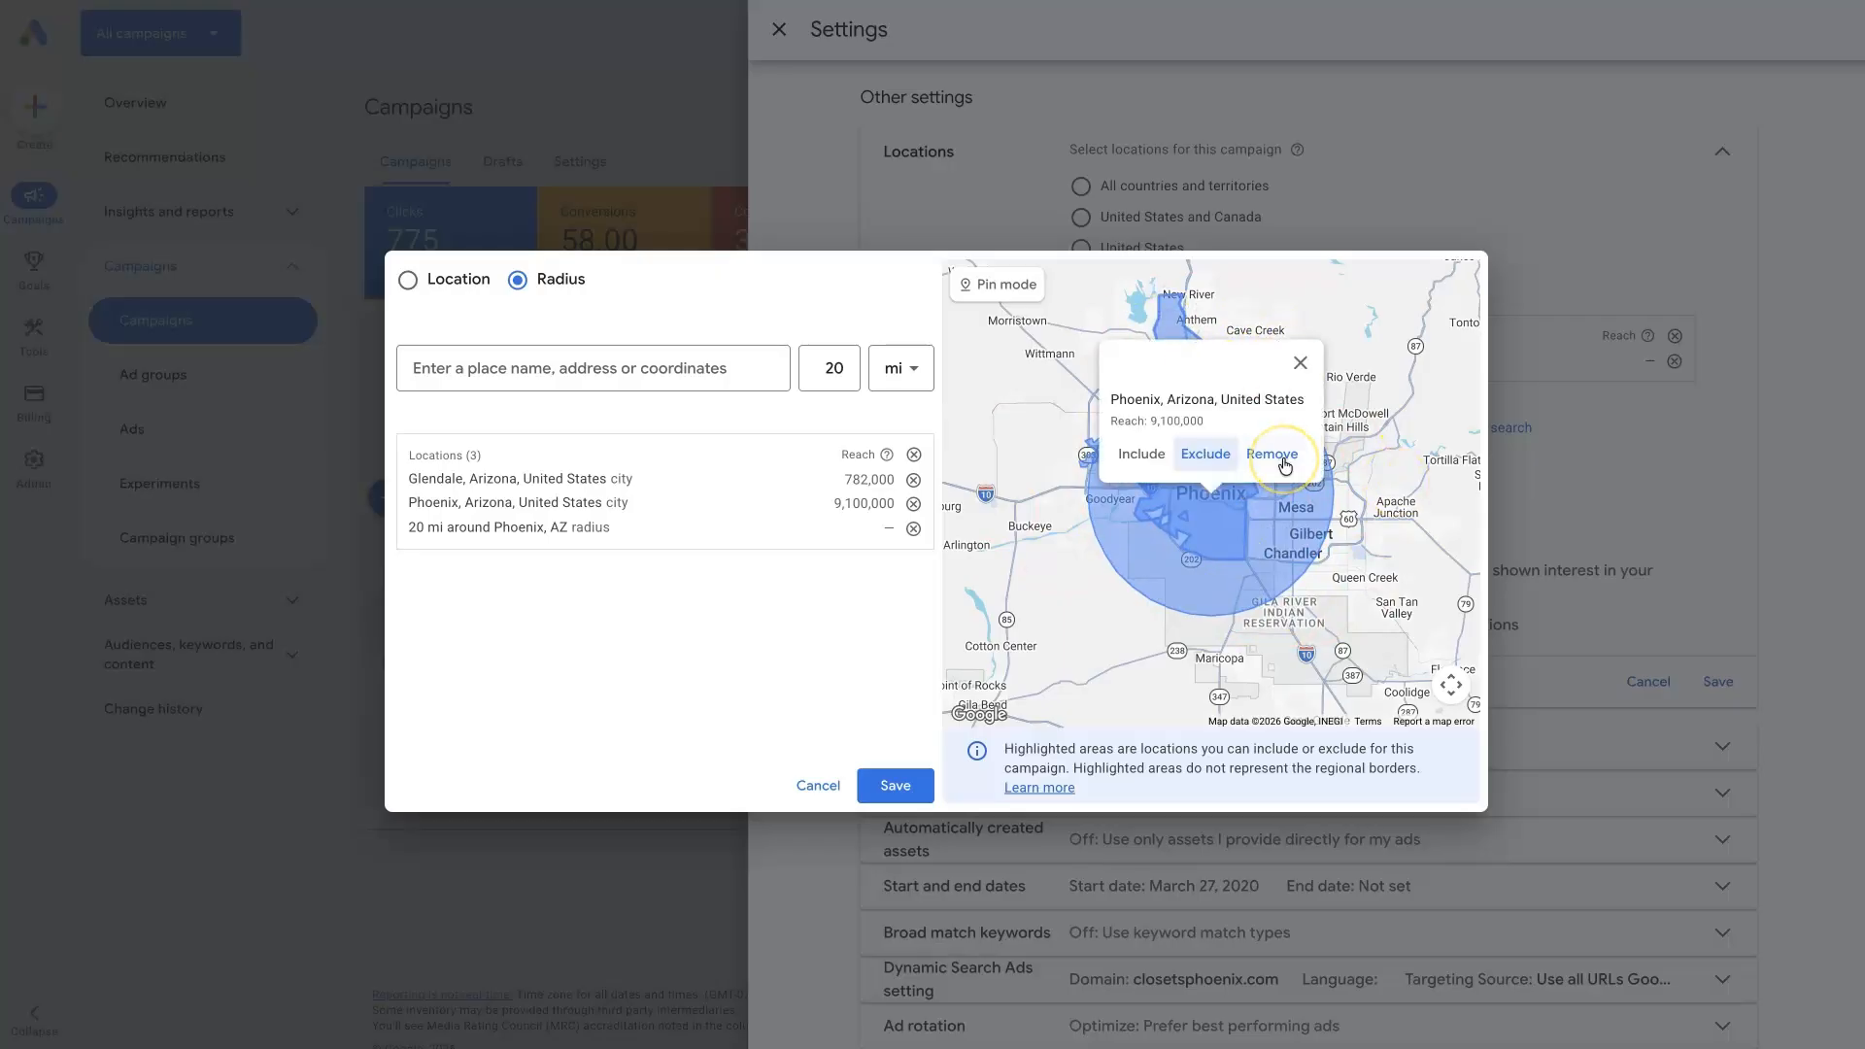
{"action": "left_click", "coordinate": [1205, 465]}
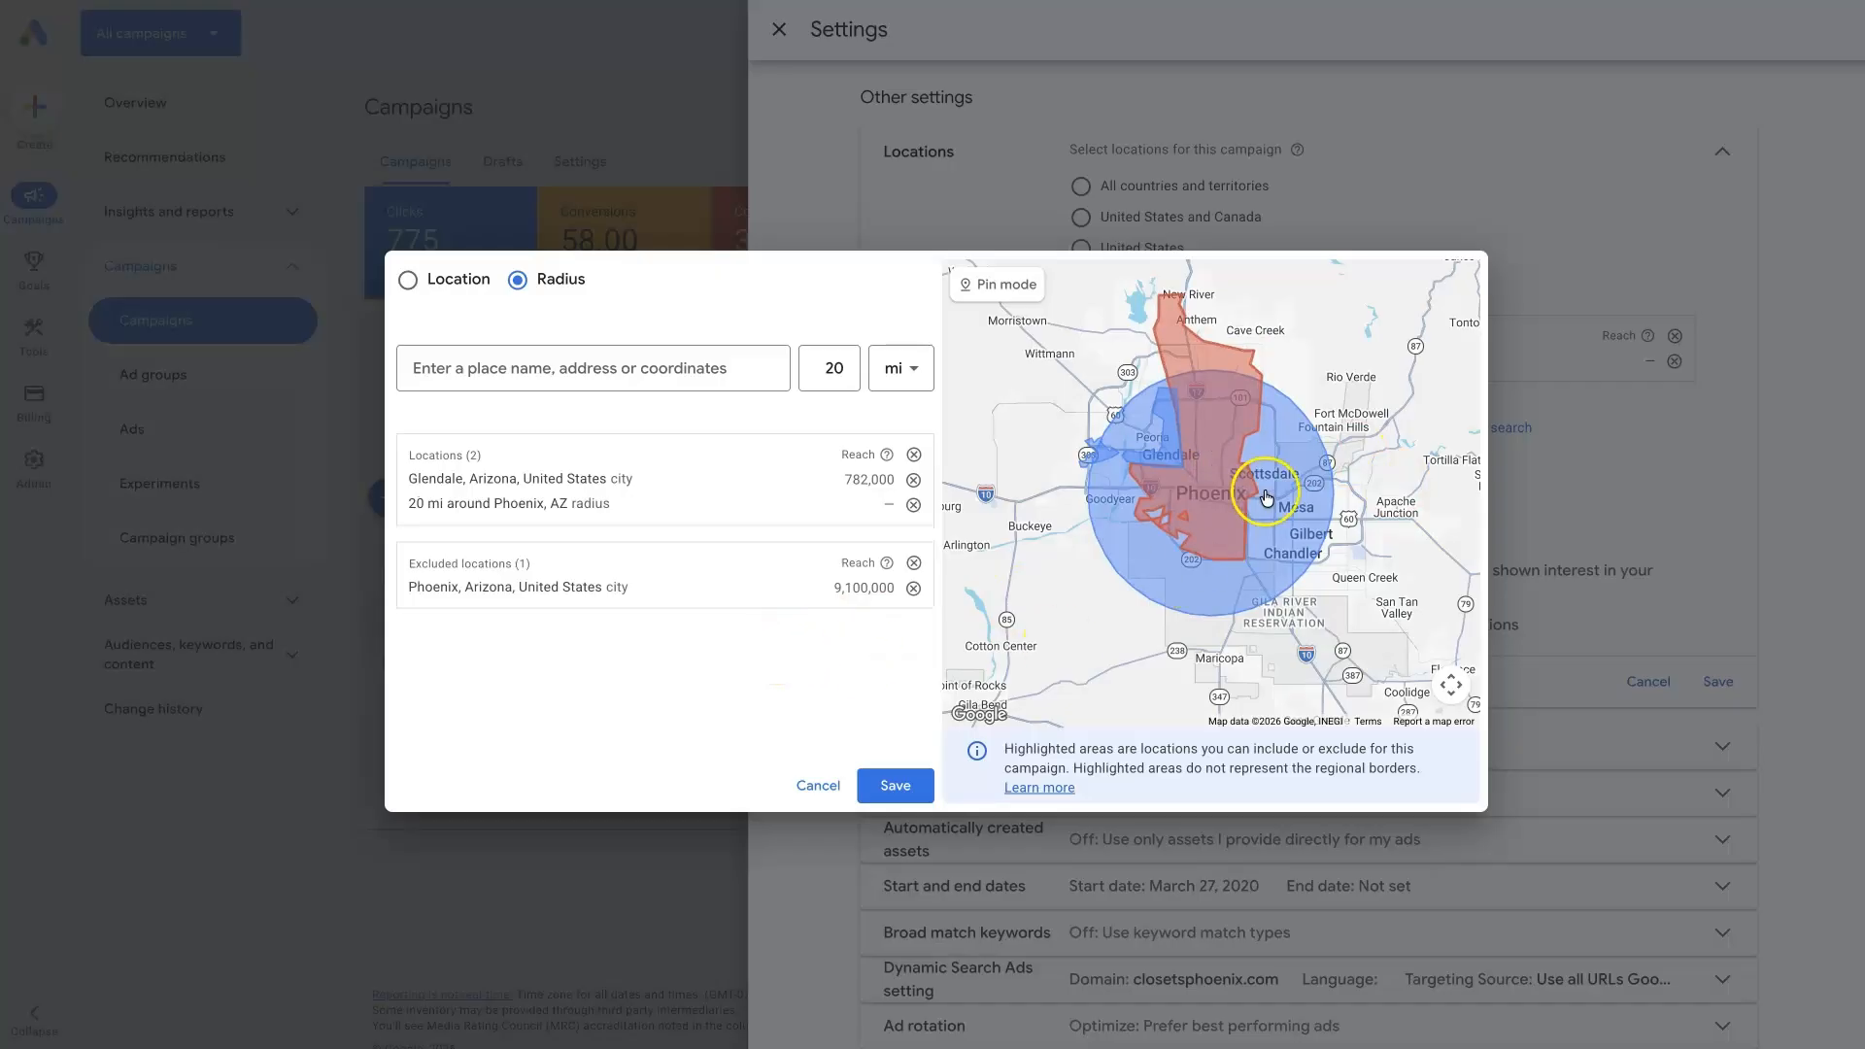
{"action": "left_click", "coordinate": [1152, 449]}
{"action": "left_click", "coordinate": [1174, 435]}
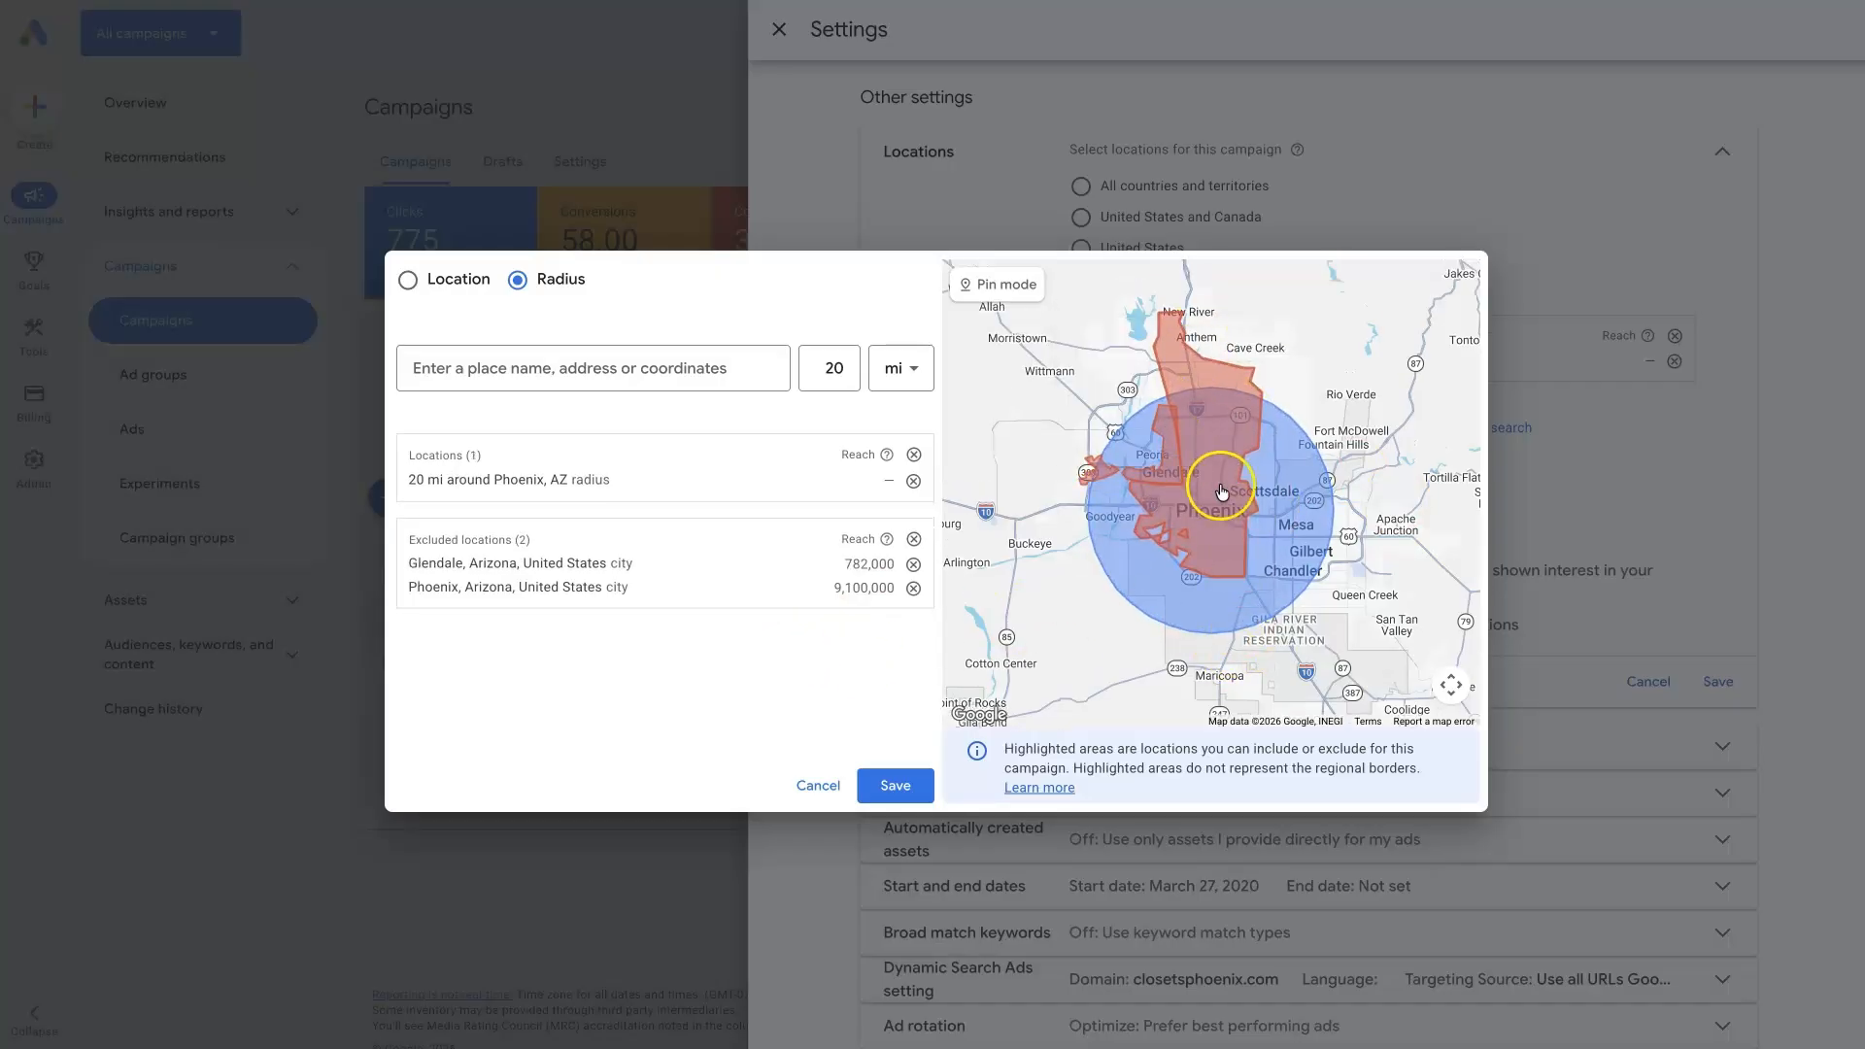
{"action": "left_click", "coordinate": [1158, 594]}
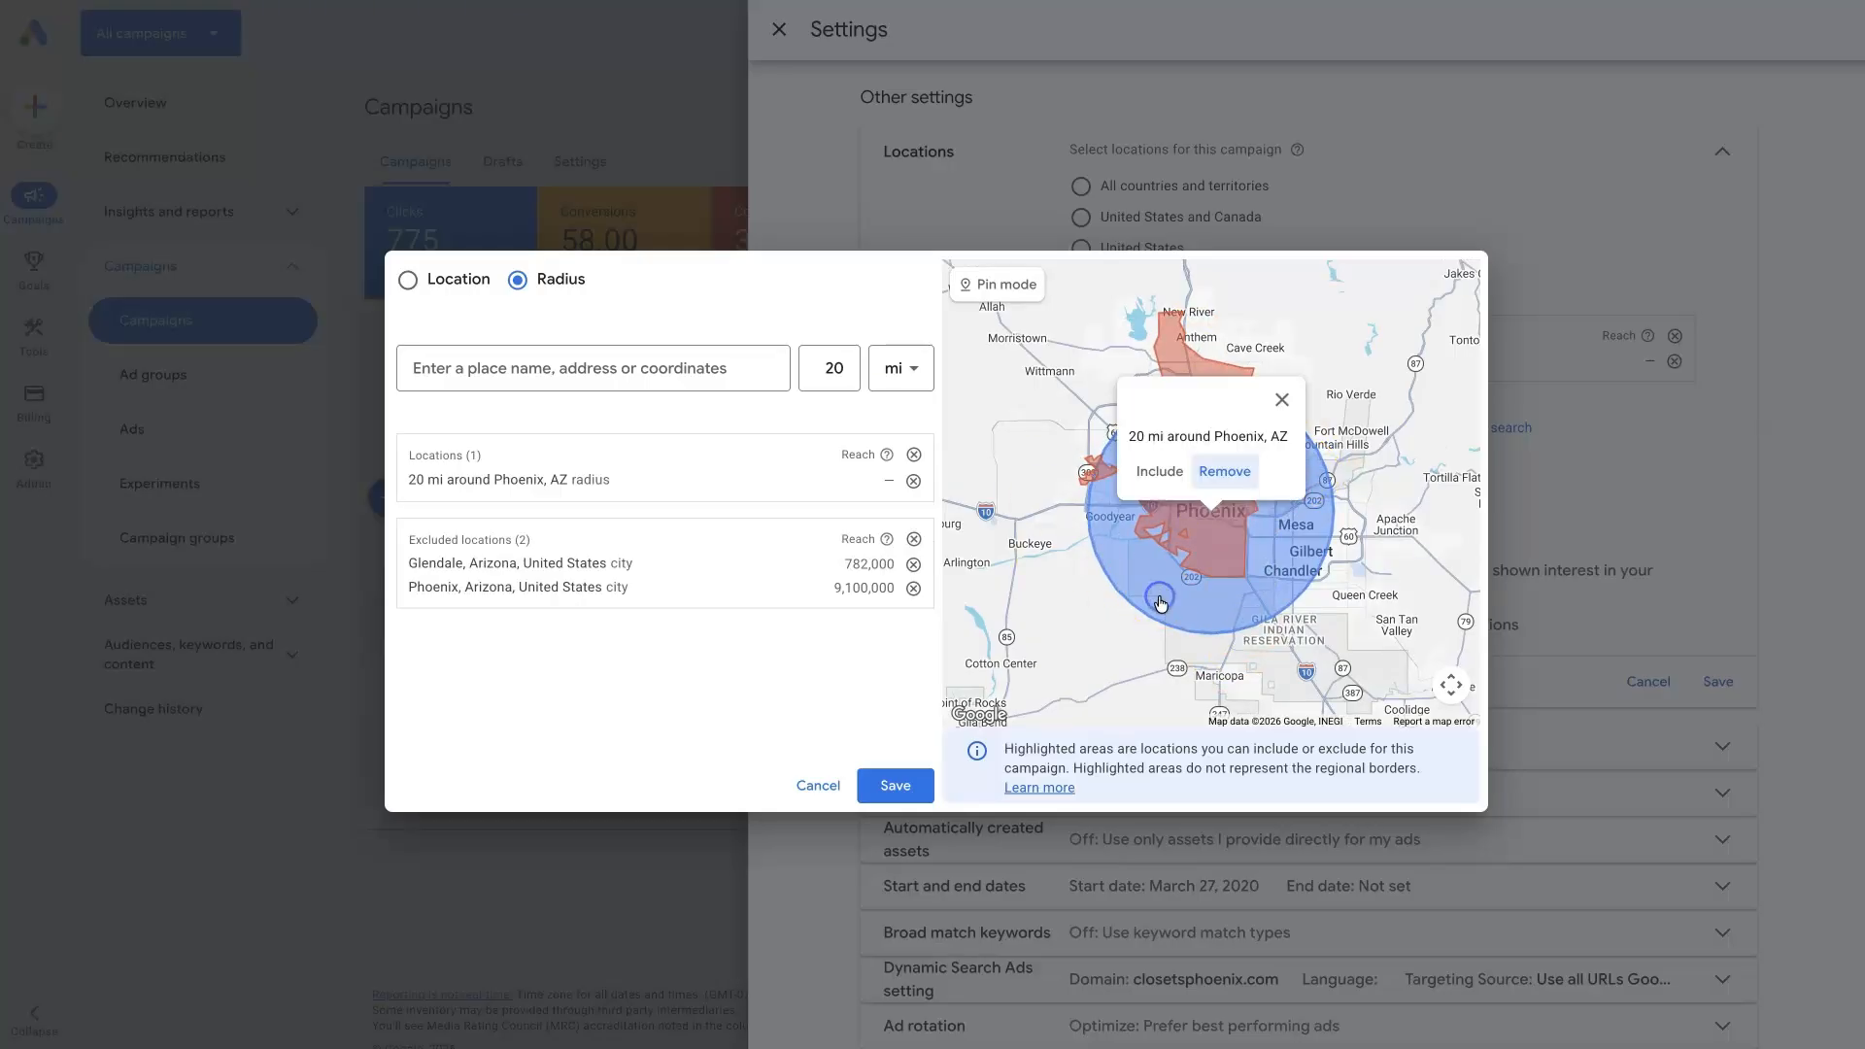
{"action": "left_click", "coordinate": [1282, 399]}
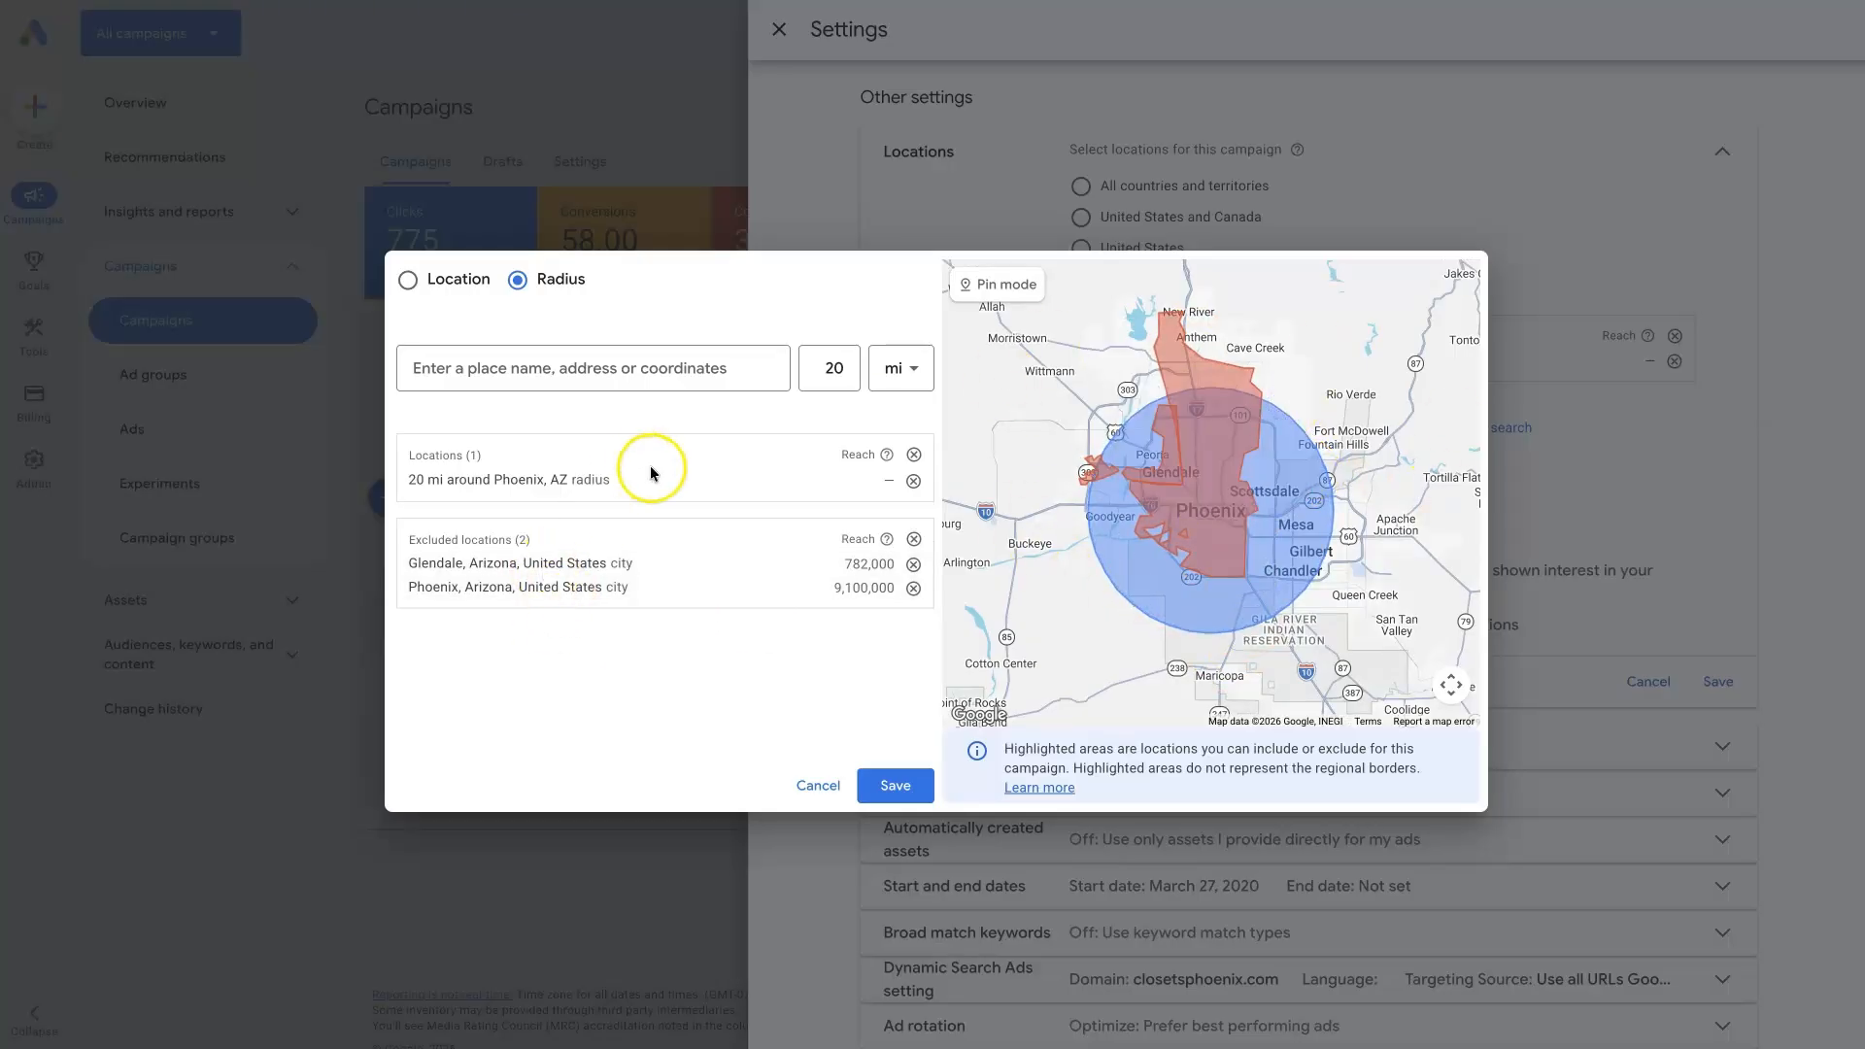
Set the target radius around Phoenix, AZ to 40 mi
{"action": "left_click", "coordinate": [795, 480]}
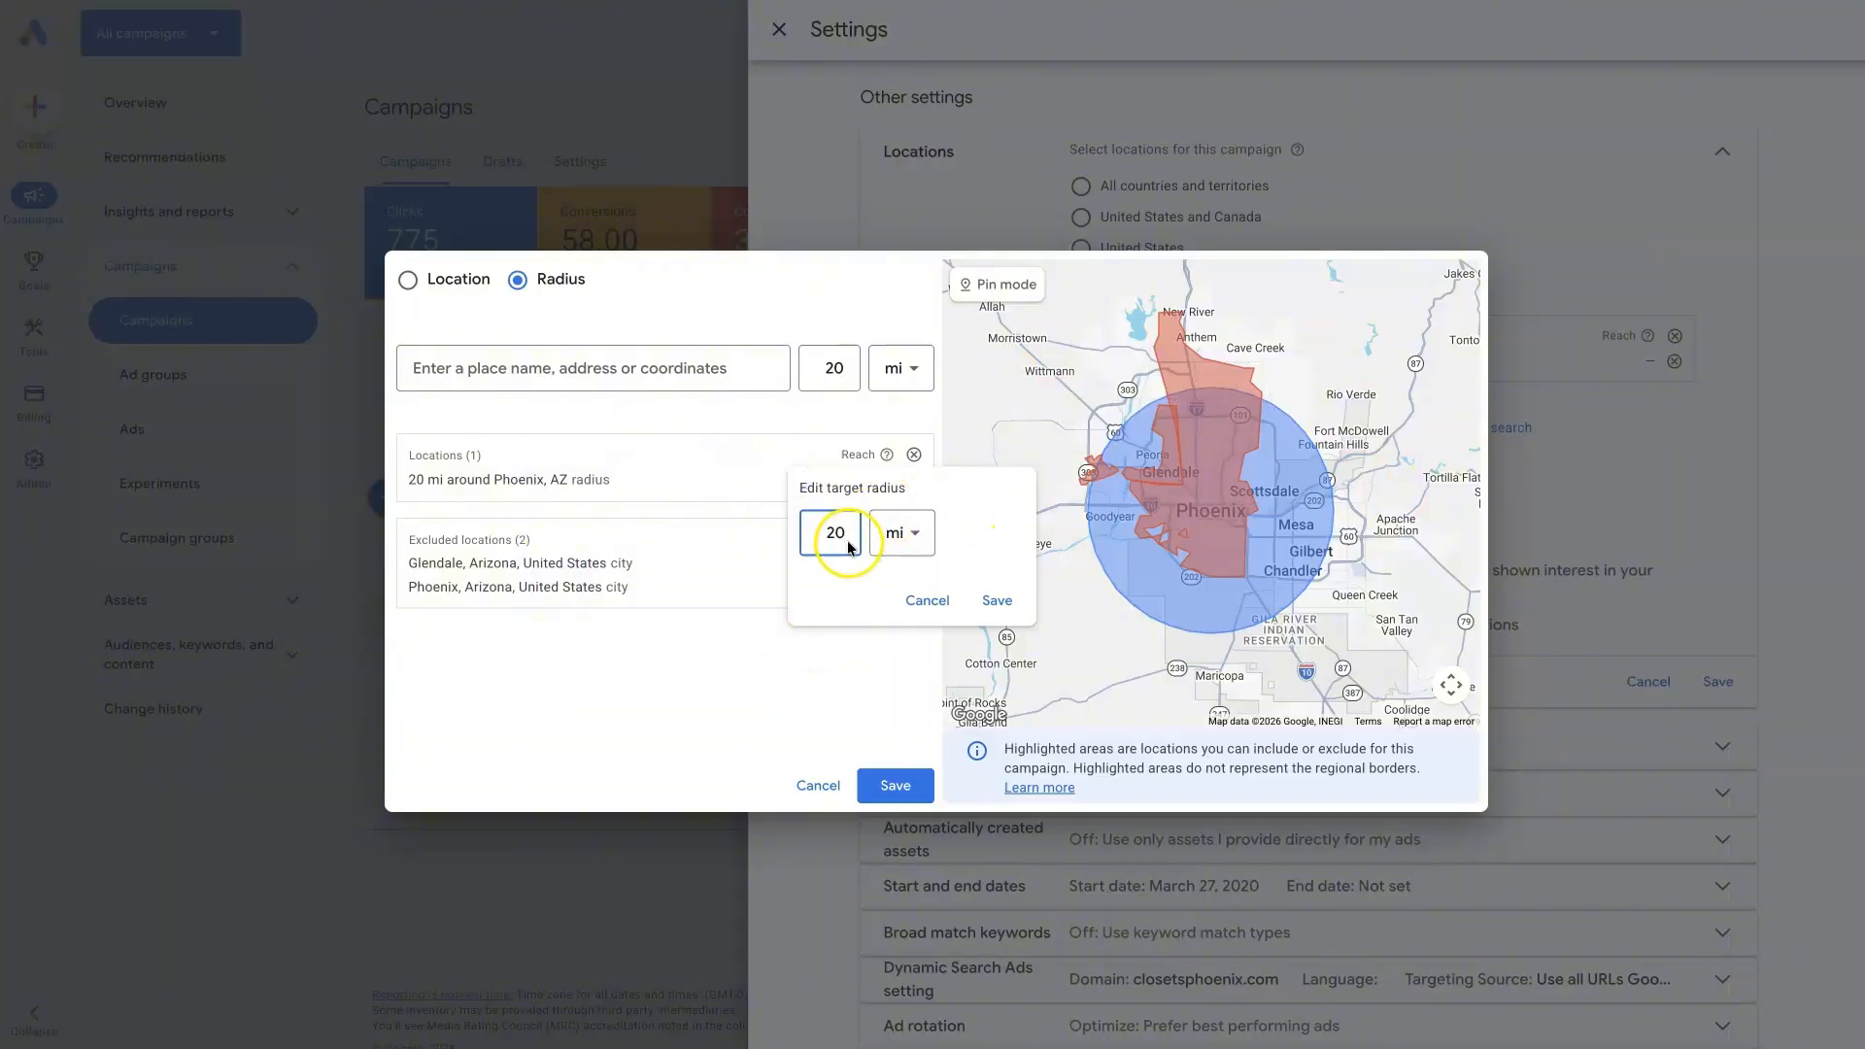
{"action": "left_click", "coordinate": [923, 602]}
{"action": "left_click", "coordinate": [796, 483]}
{"action": "left_click_drag", "start_coordinate": [837, 533], "coordinate": [774, 512]}
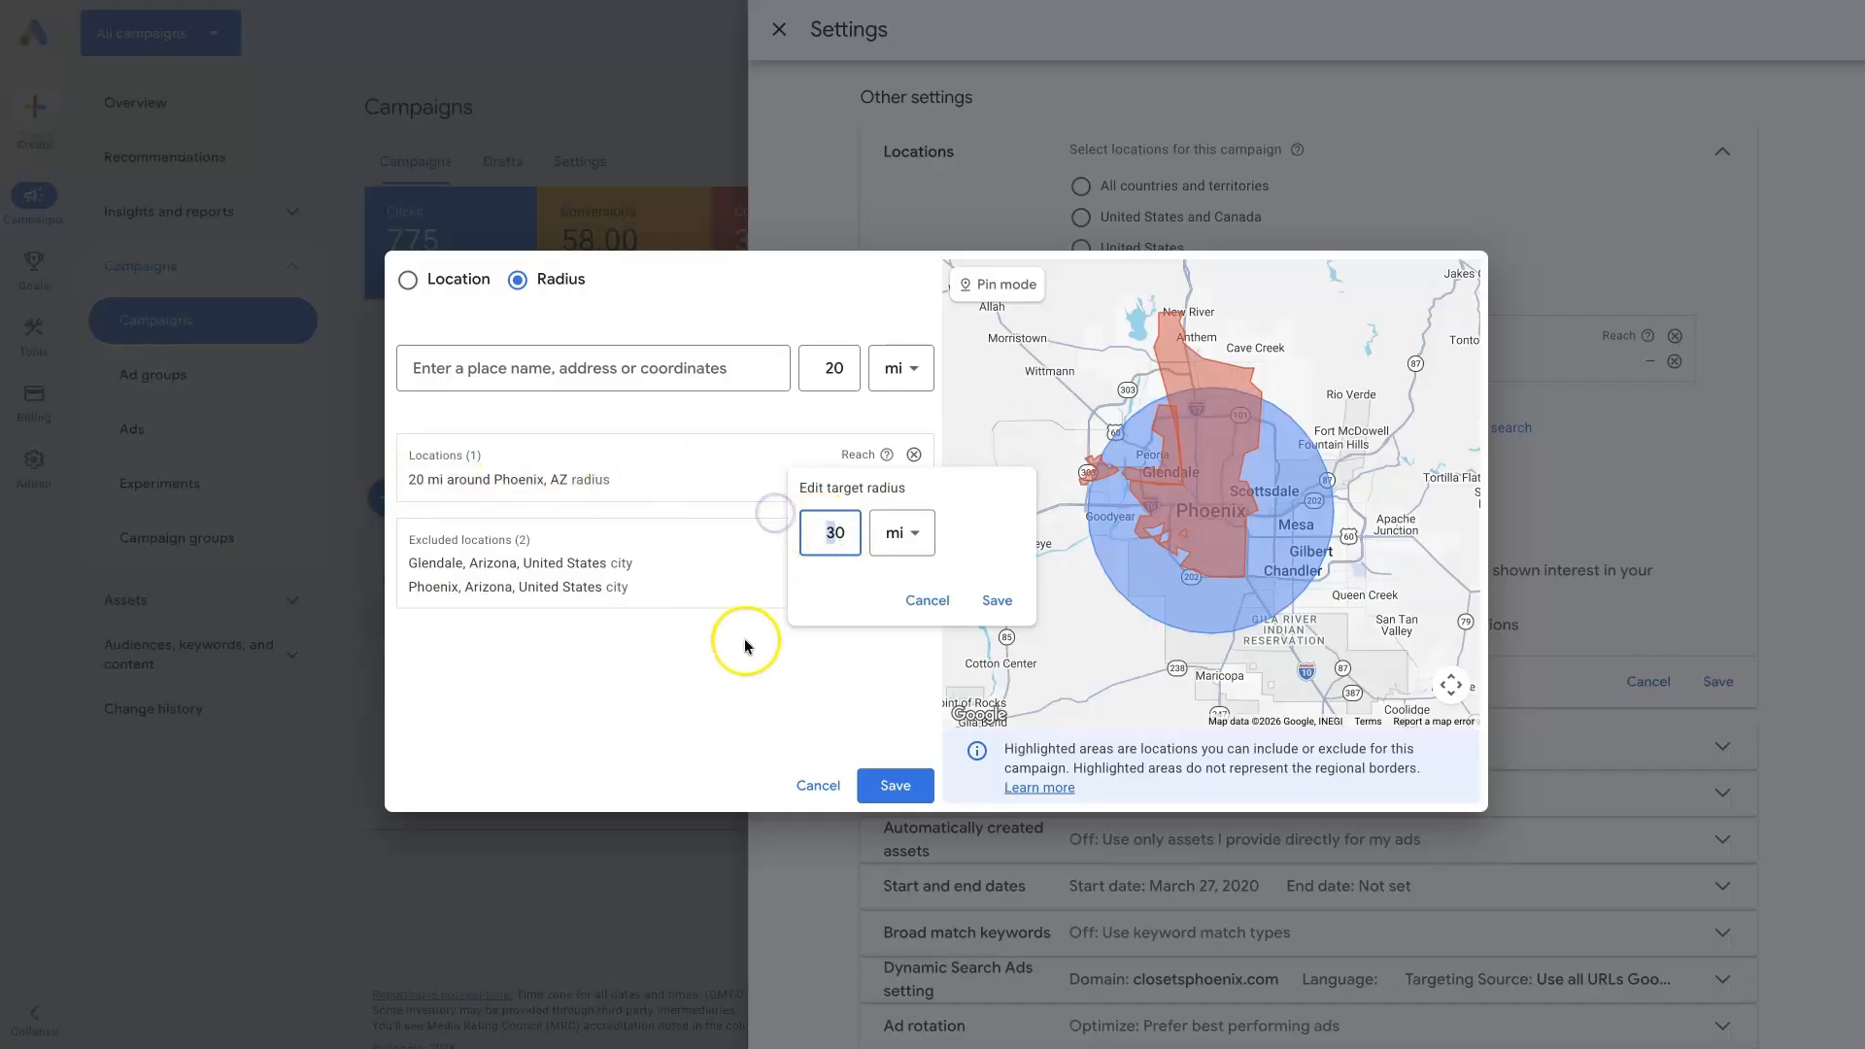
{"action": "type", "text": "4"}
{"action": "left_click", "coordinate": [977, 598]}
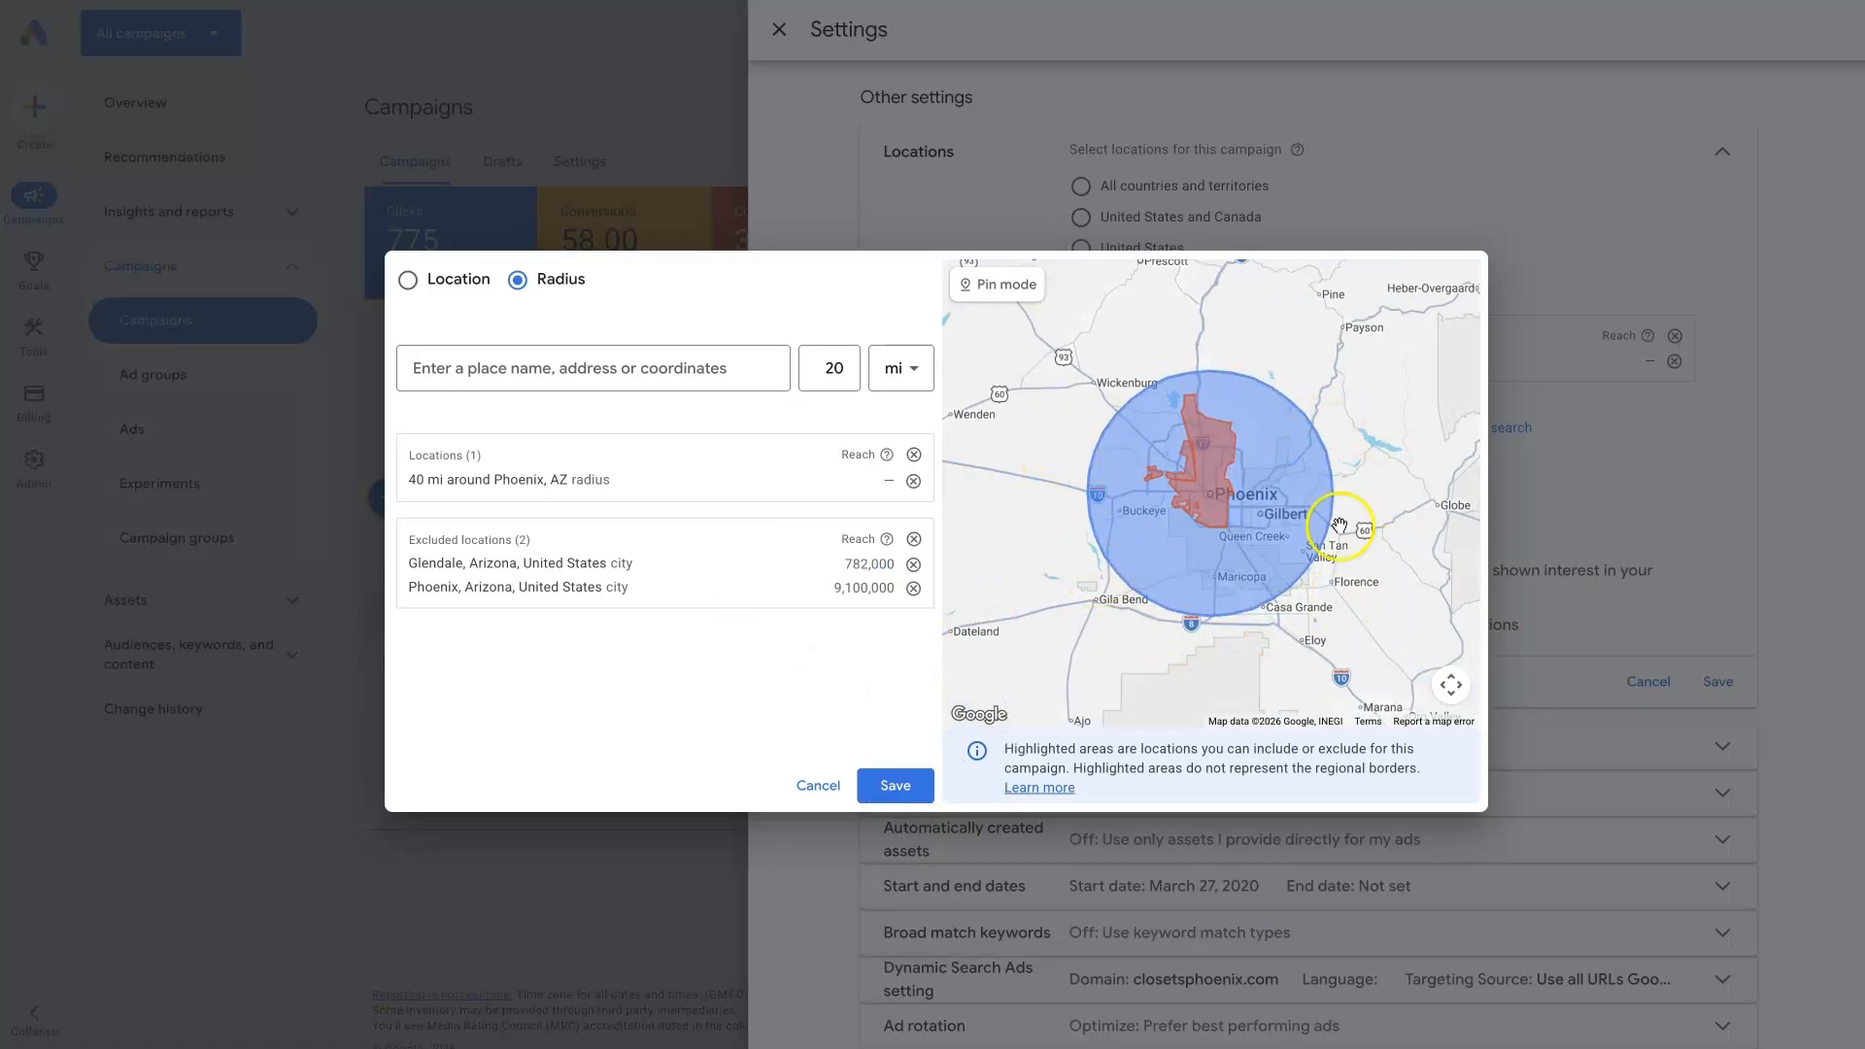
Remove the excluded cities of Phoenix and Glendale, Arizona, using their highlighted areas on the map
{"action": "left_click", "coordinate": [1209, 445]}
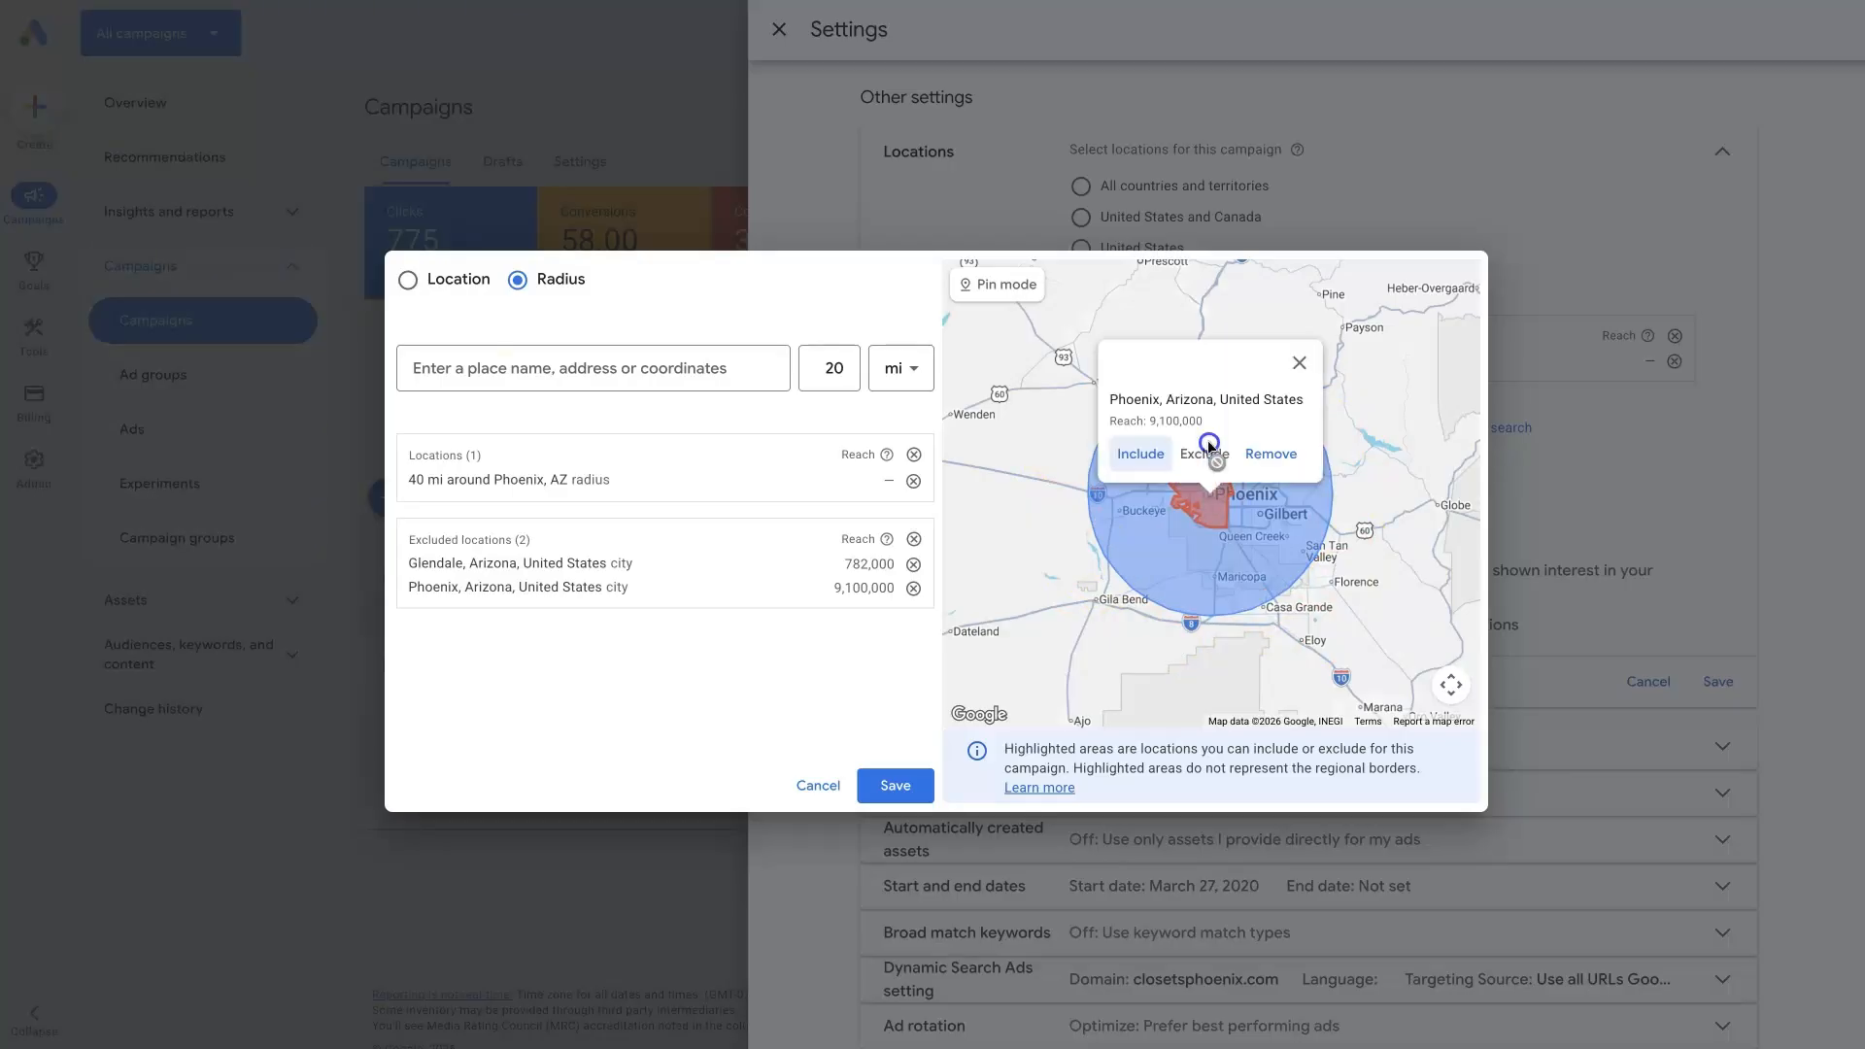
{"action": "left_click", "coordinate": [1298, 363]}
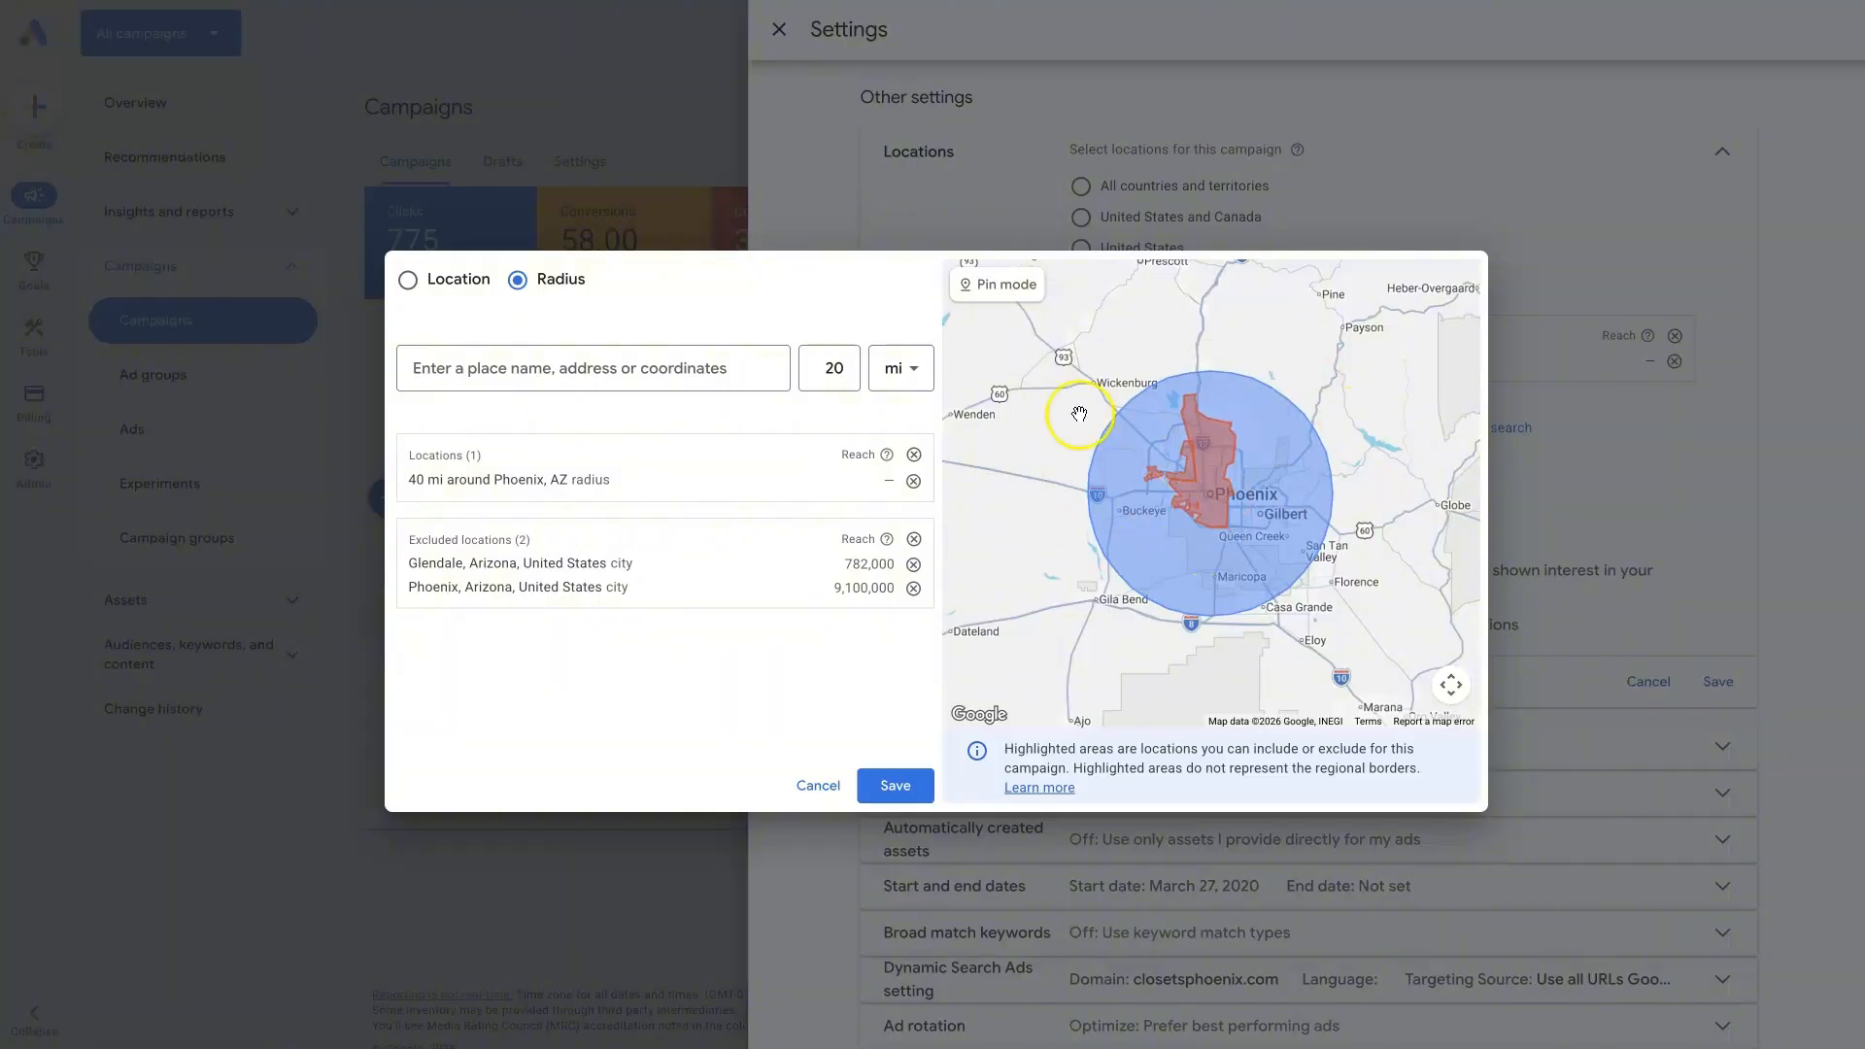
{"action": "left_click", "coordinate": [1215, 445]}
{"action": "left_click", "coordinate": [1197, 484]}
{"action": "left_click", "coordinate": [1272, 465]}
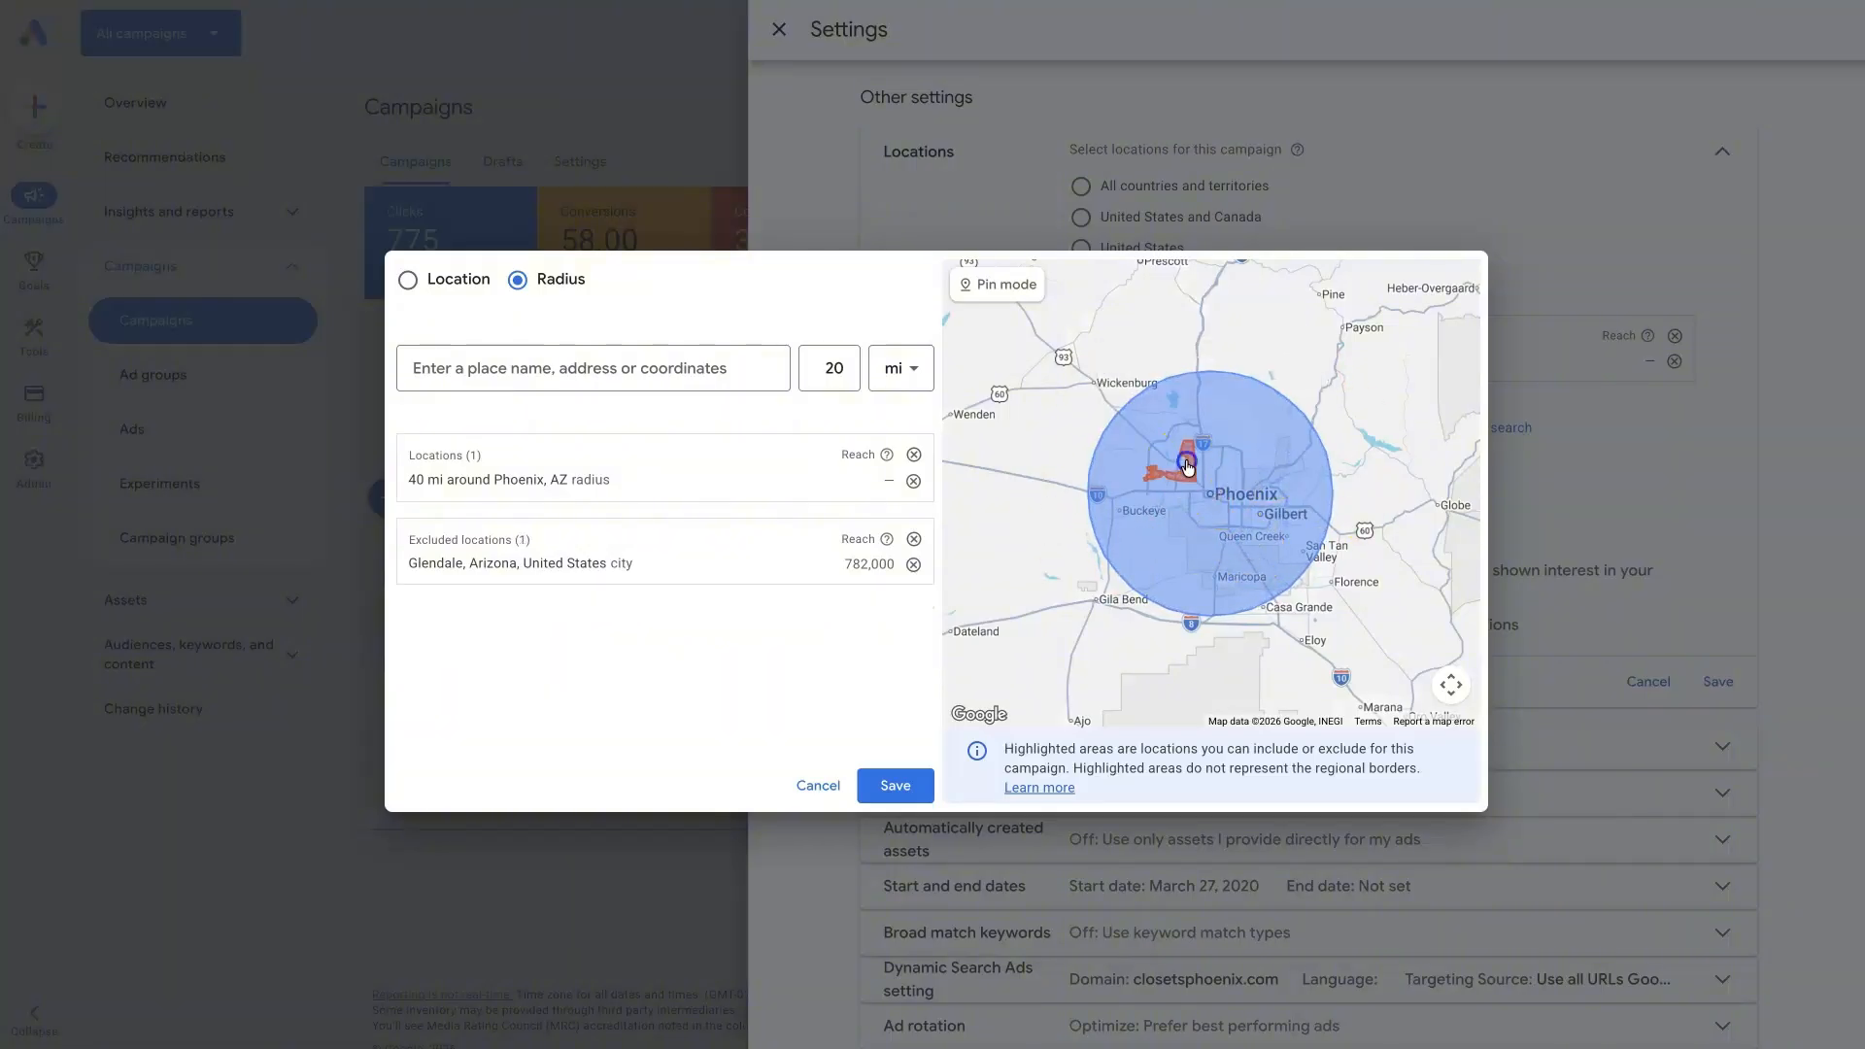
{"action": "left_click", "coordinate": [1185, 455]}
{"action": "left_click", "coordinate": [1247, 440]}
Save the campaign's location targeting and accept the removal of locations, choosing not to show that warning again
{"action": "left_click", "coordinate": [895, 785]}
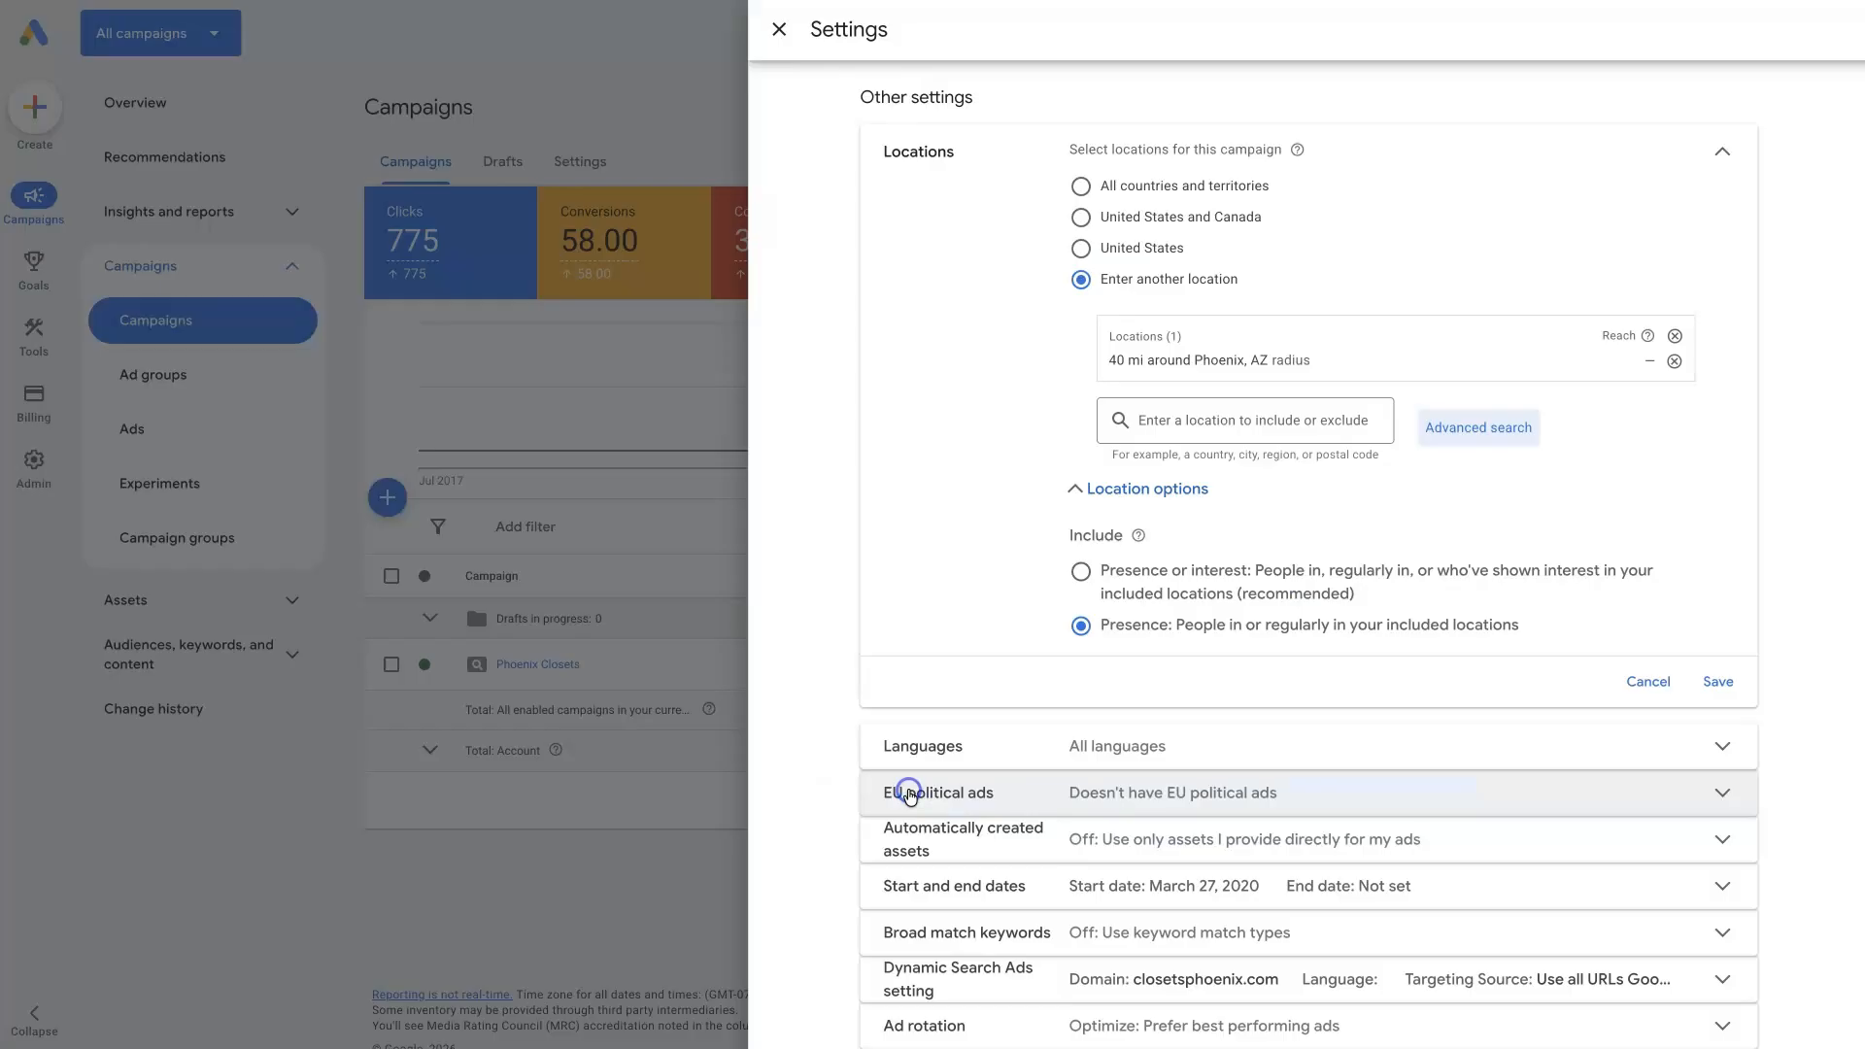
{"action": "left_click", "coordinate": [1725, 674]}
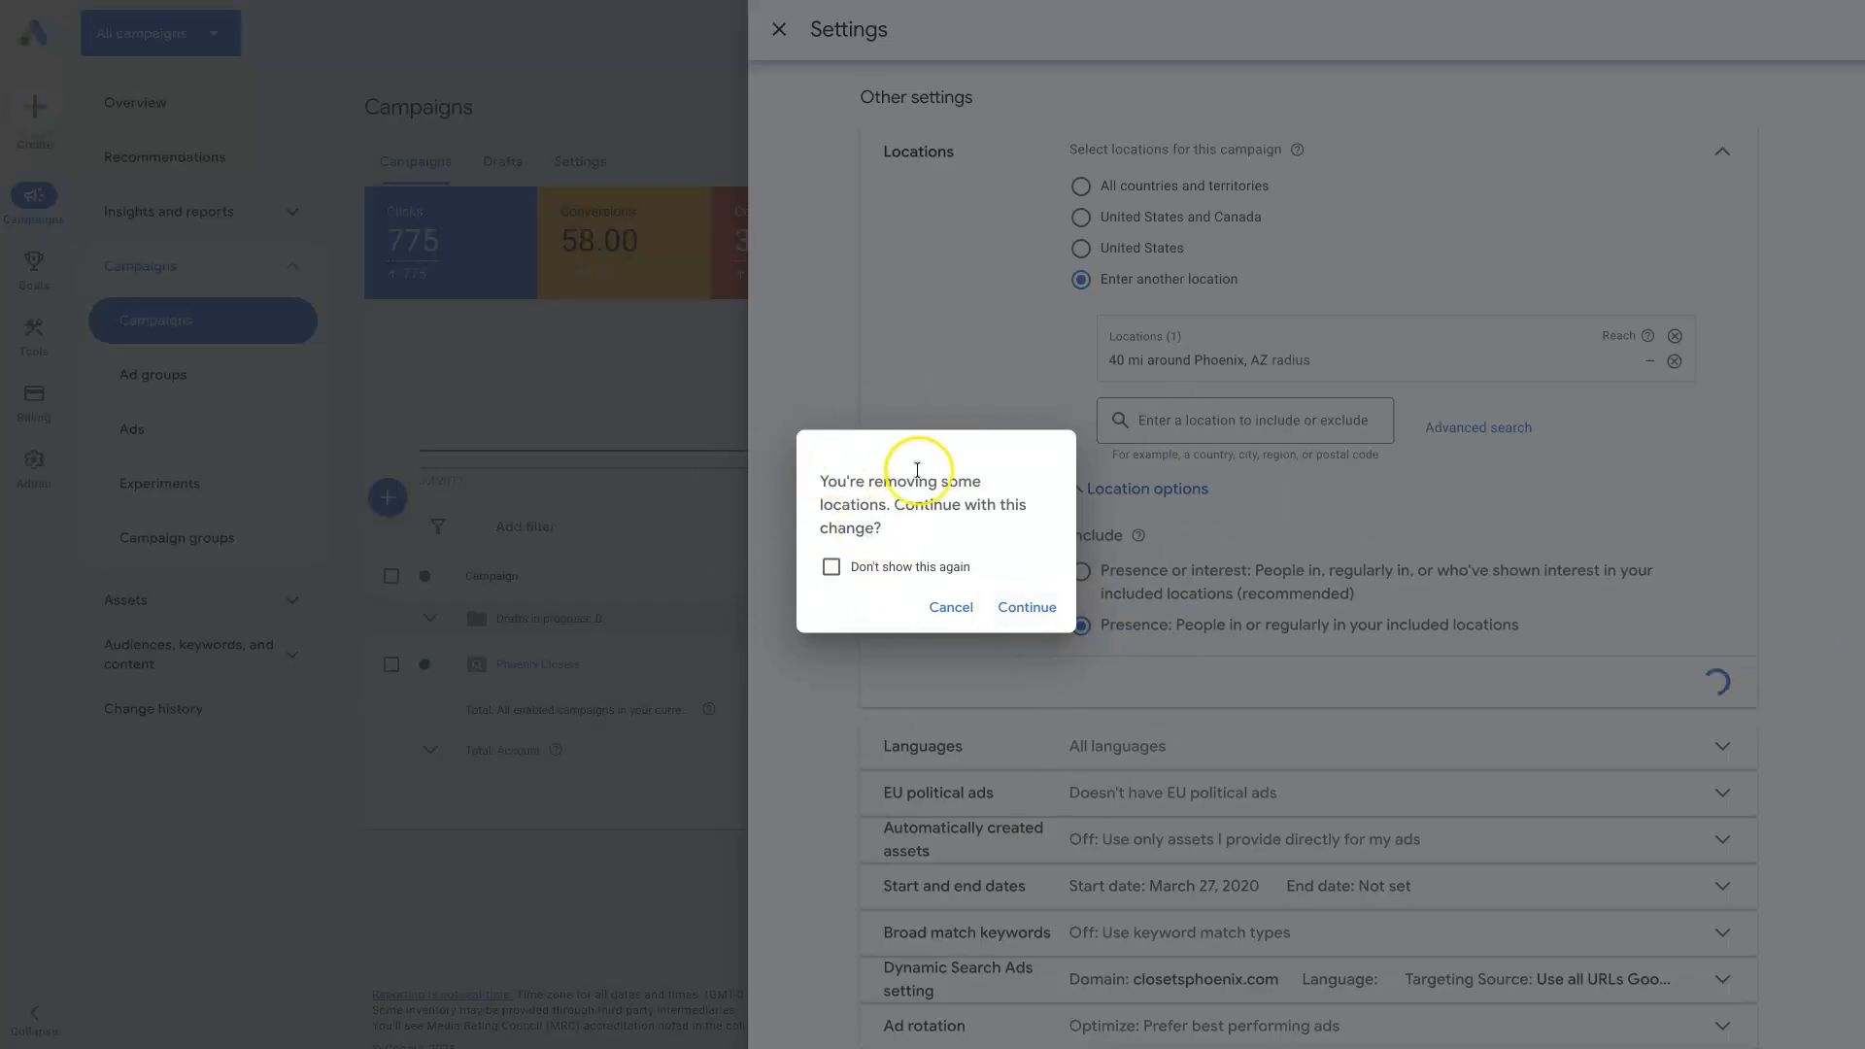
{"action": "left_click", "coordinate": [831, 567]}
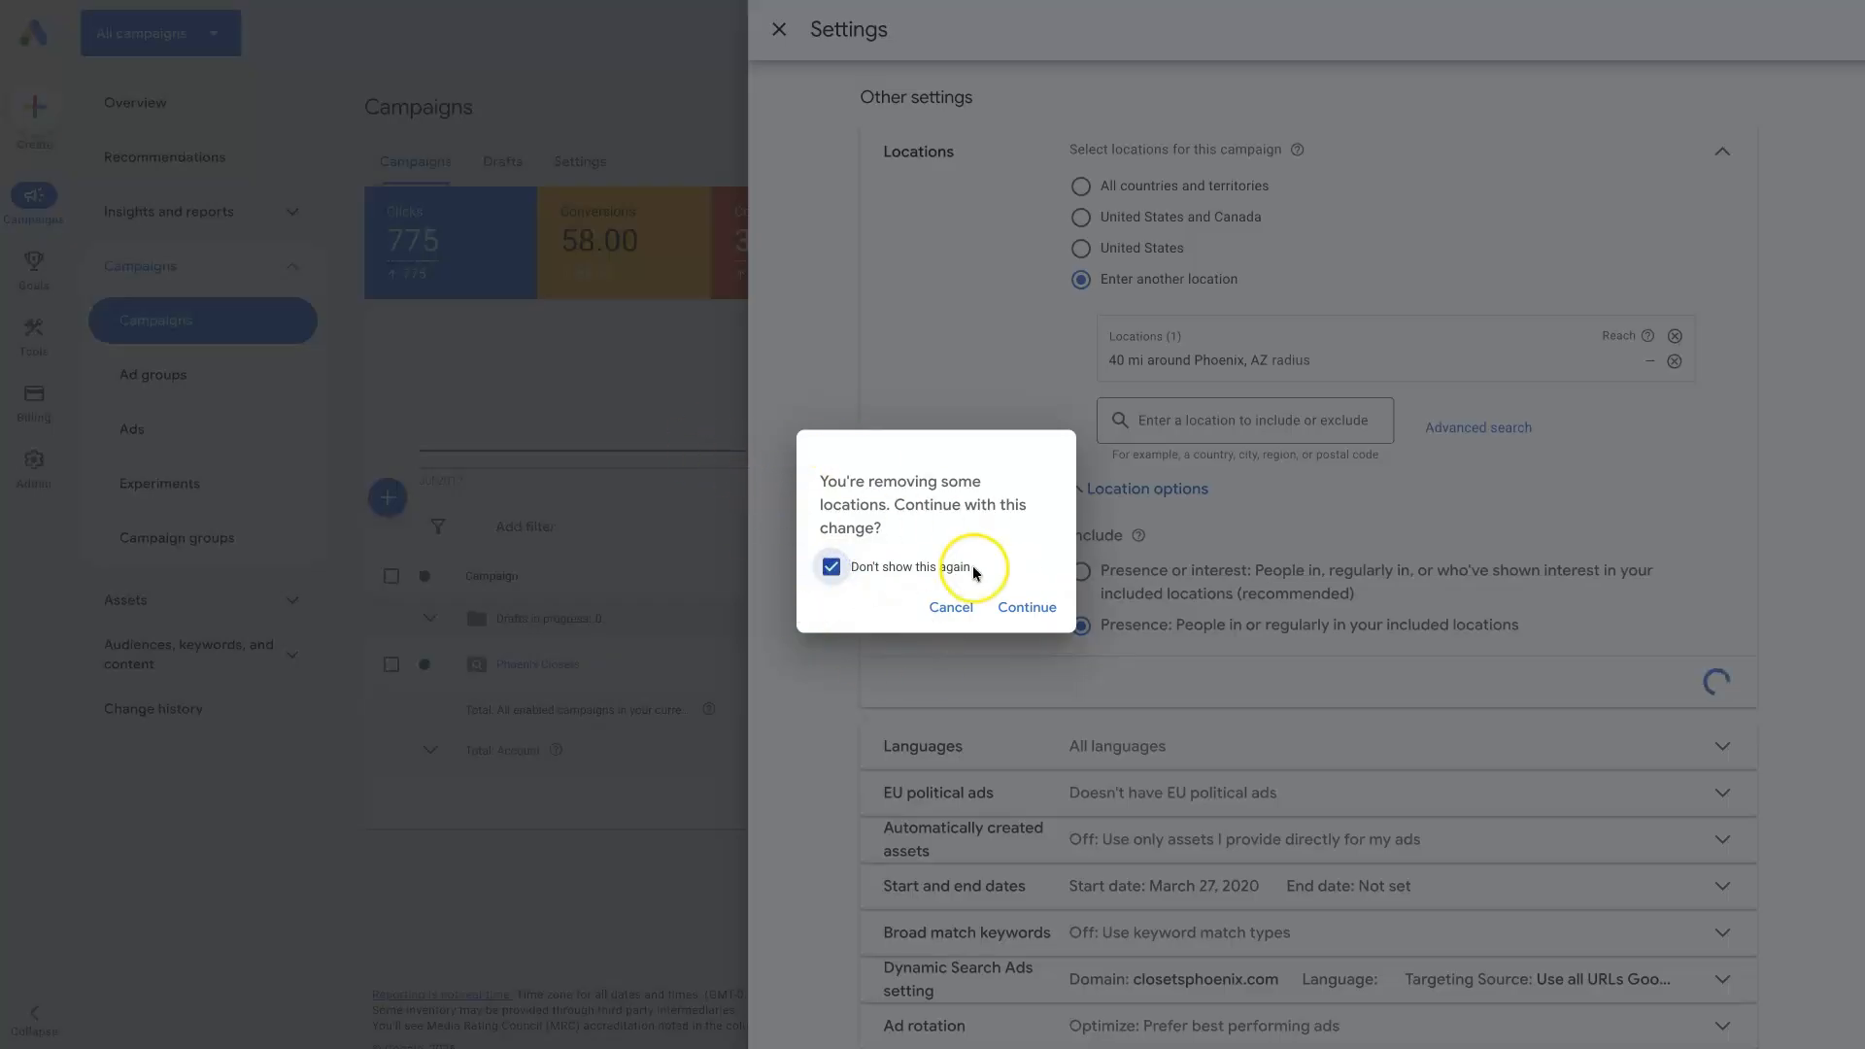
{"action": "left_click", "coordinate": [1027, 610]}
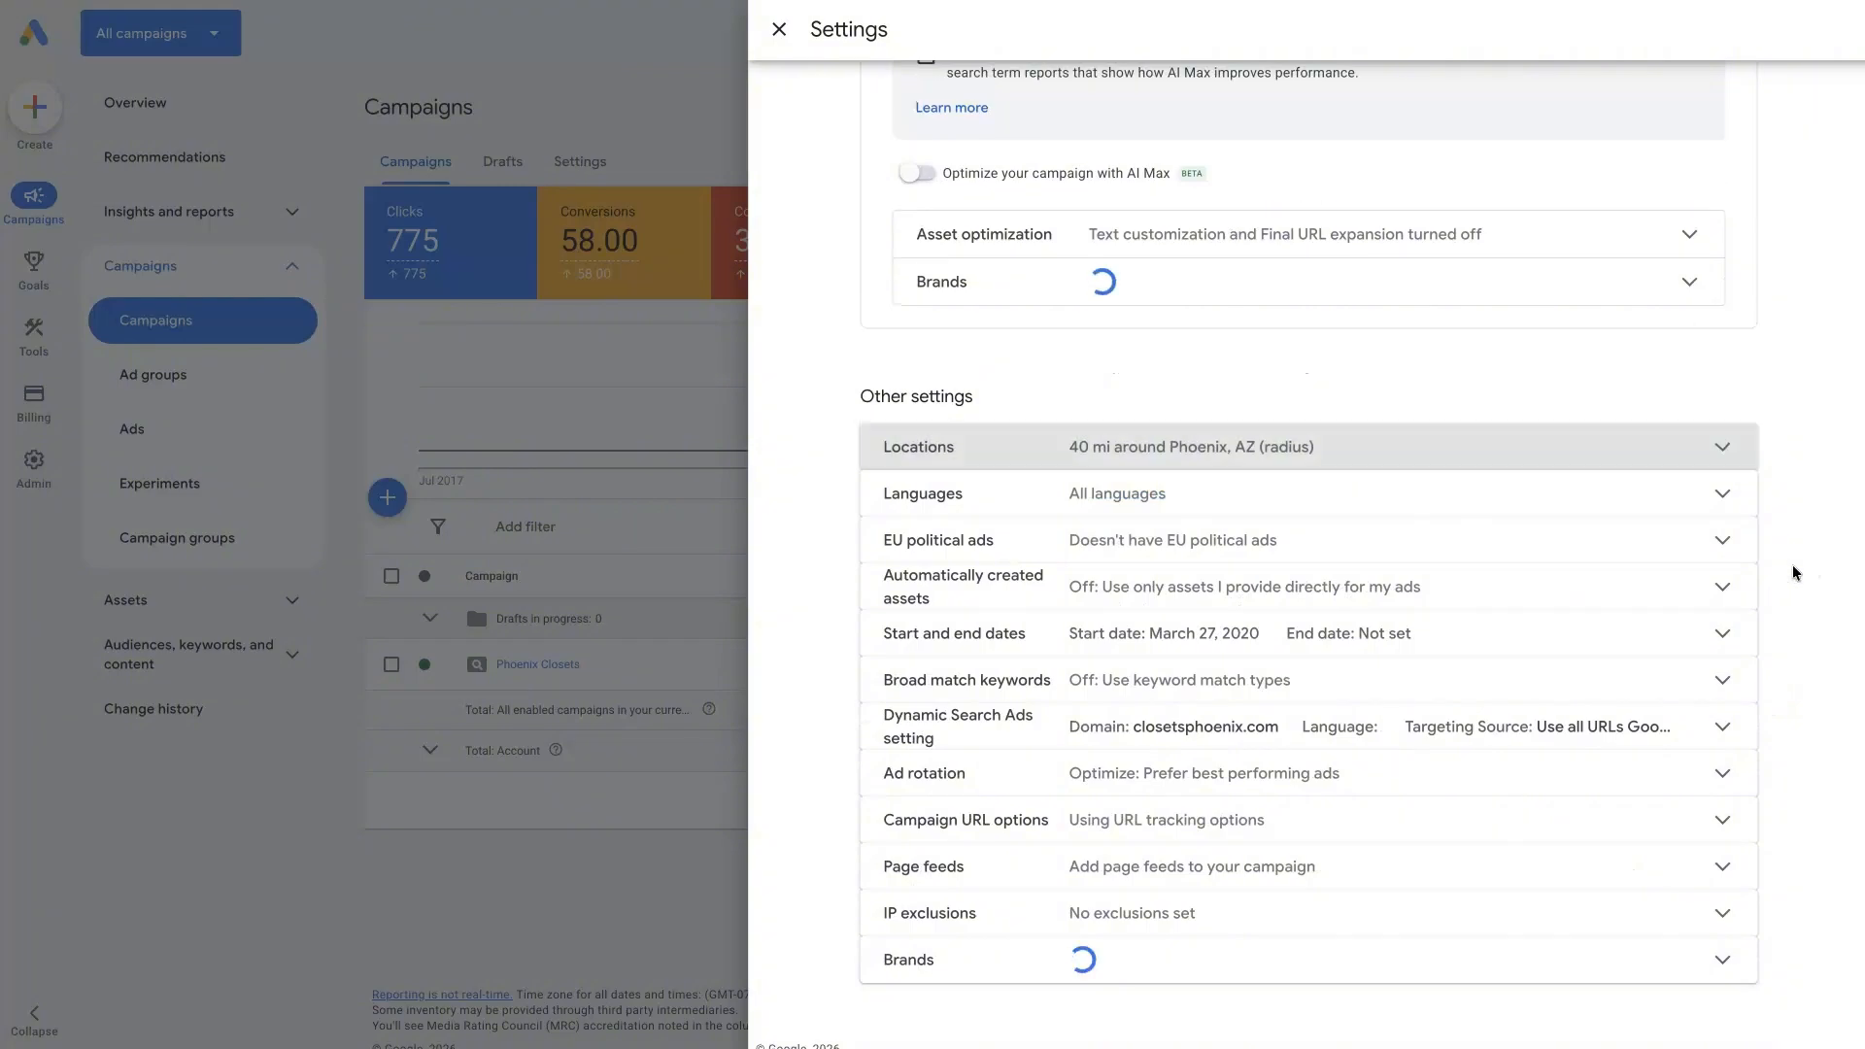
Reopen the campaign's Locations setting to review the saved radius target and the Presence option, then open the advanced location search
{"action": "left_click", "coordinate": [1341, 447]}
{"action": "scroll", "coordinate": [1303, 621], "scroll_direction": "up", "scroll_amount": 4}
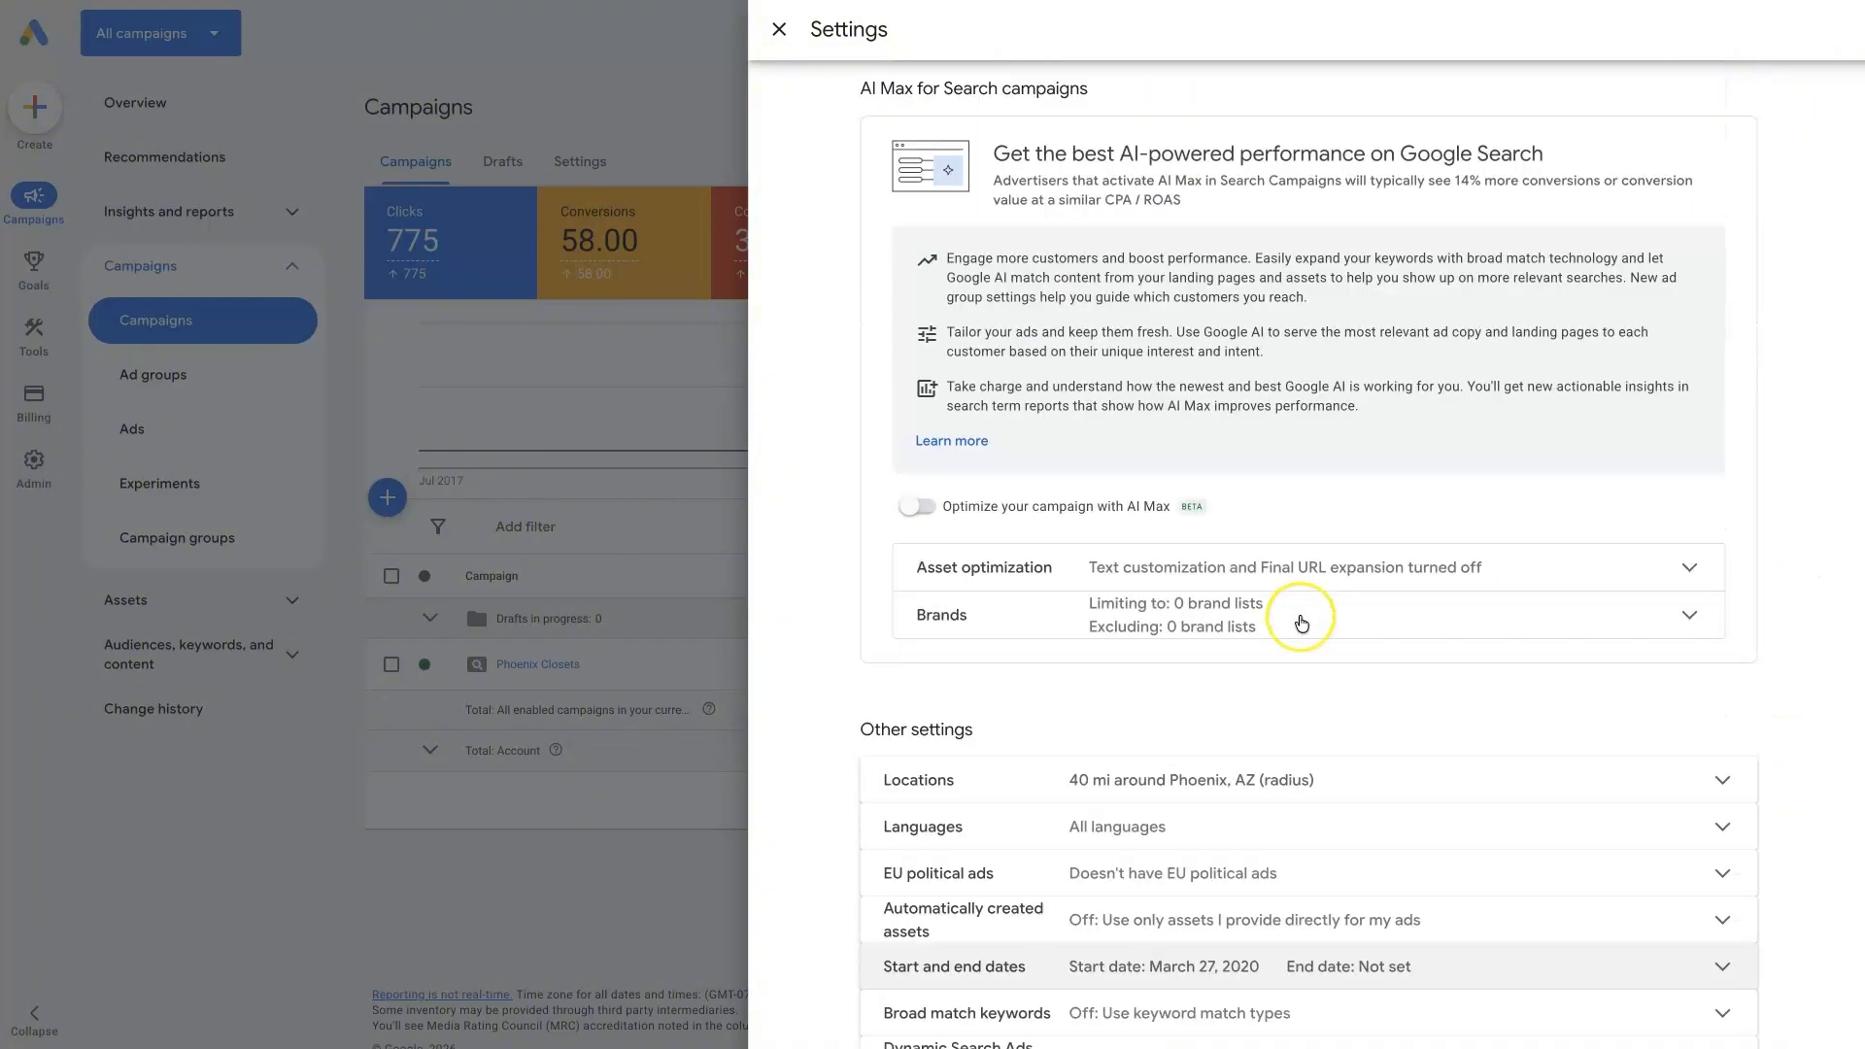
{"action": "scroll", "coordinate": [1302, 622], "scroll_direction": "down", "scroll_amount": 4}
{"action": "left_click", "coordinate": [1278, 449]}
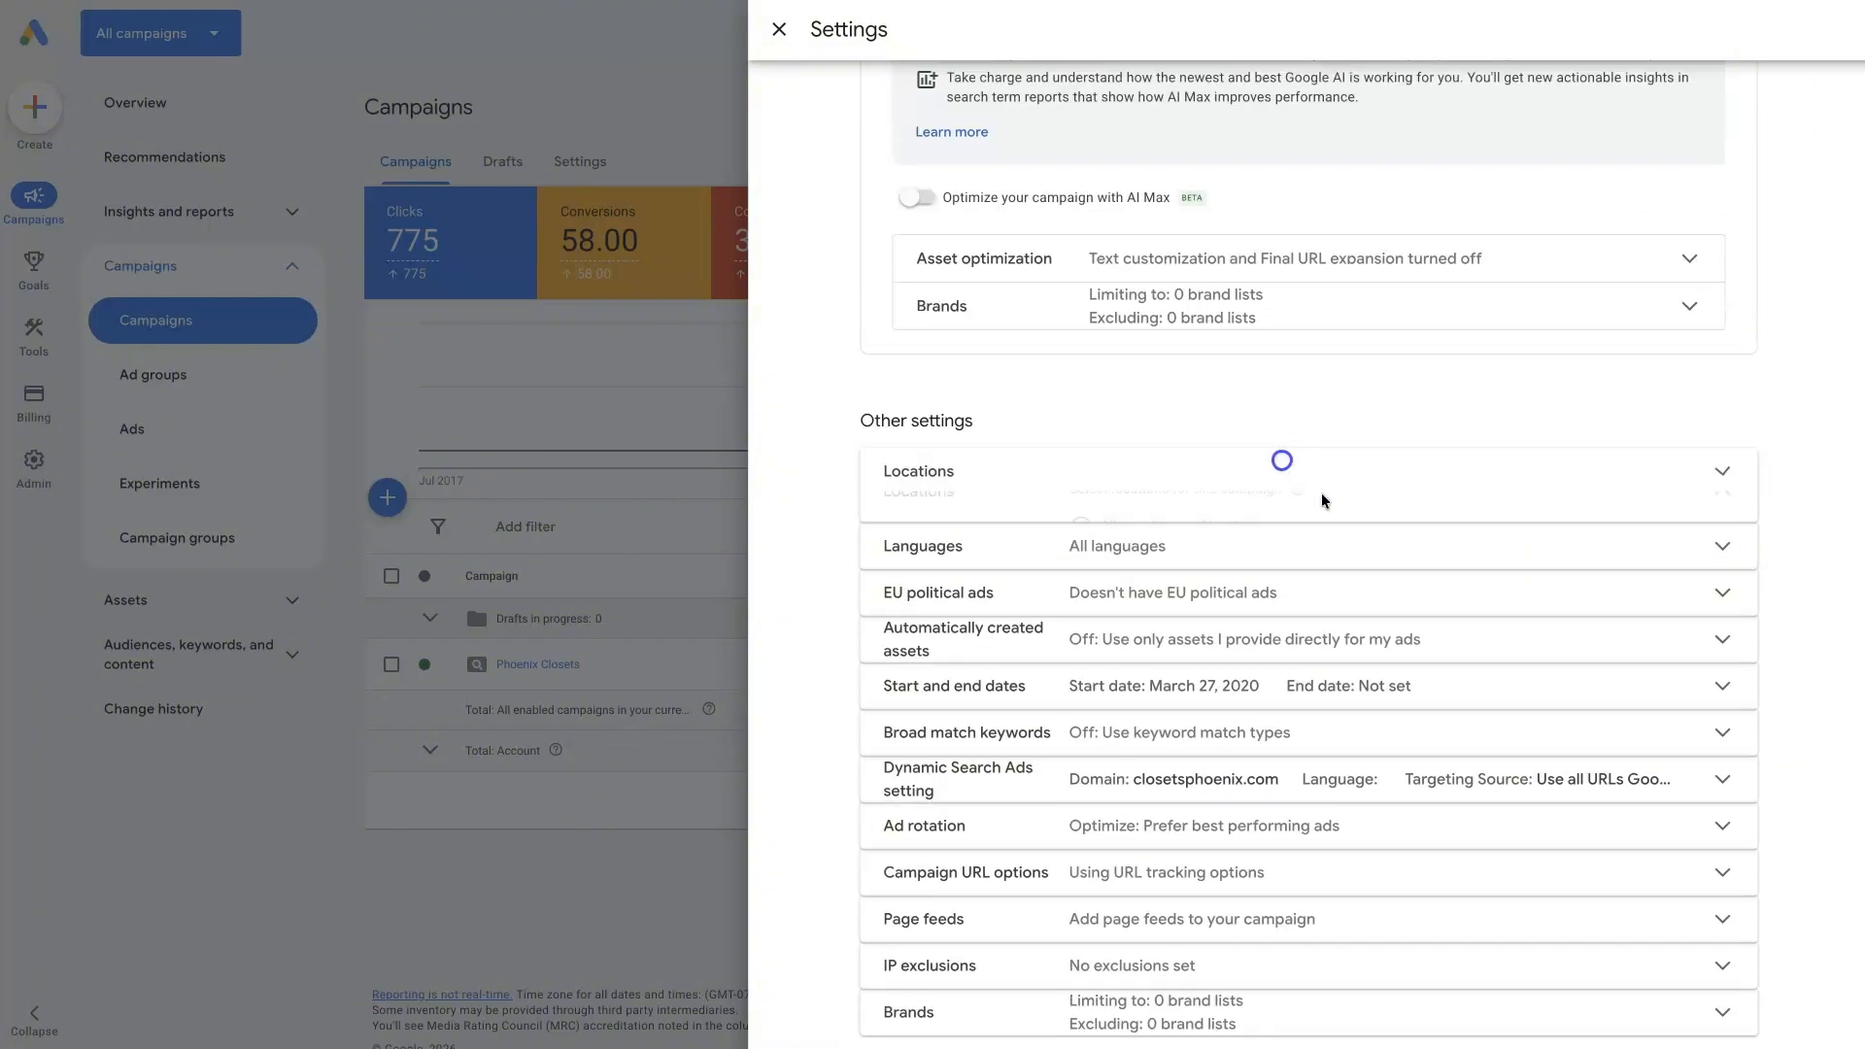
{"action": "left_click", "coordinate": [1196, 557]}
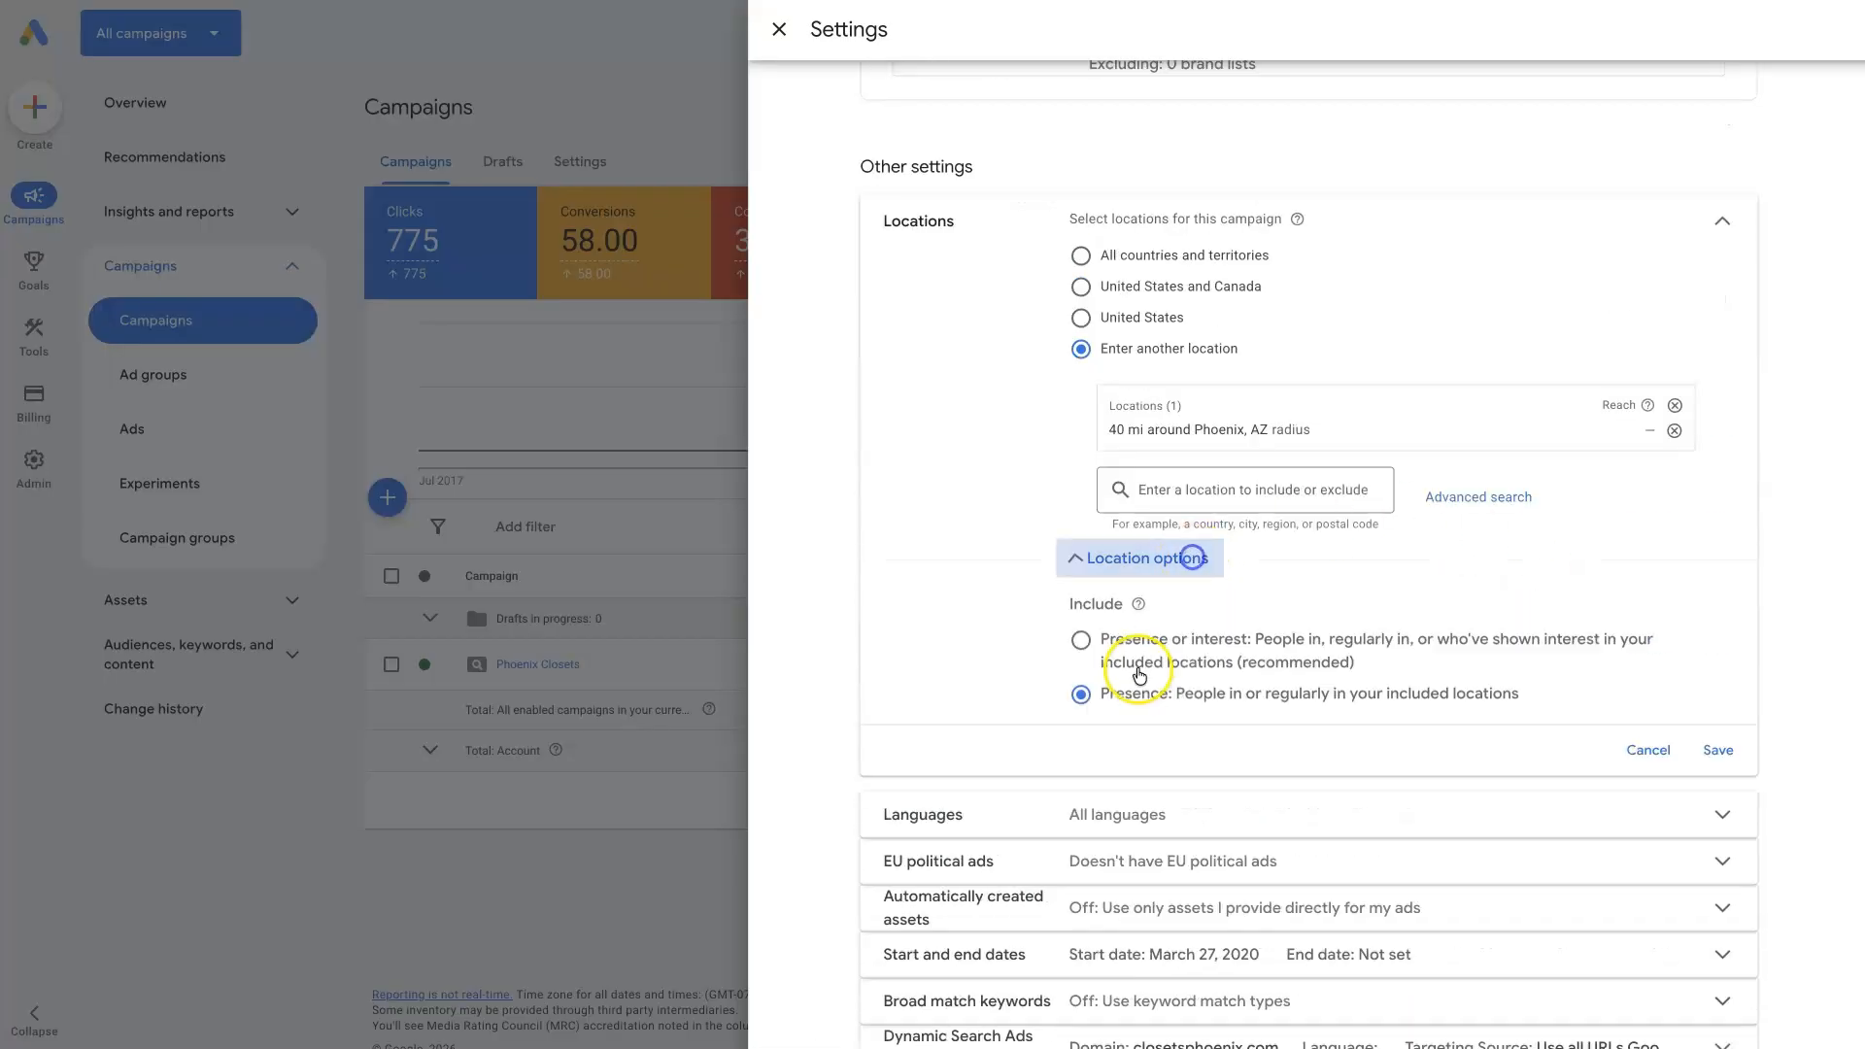
{"action": "left_click", "coordinate": [1081, 695]}
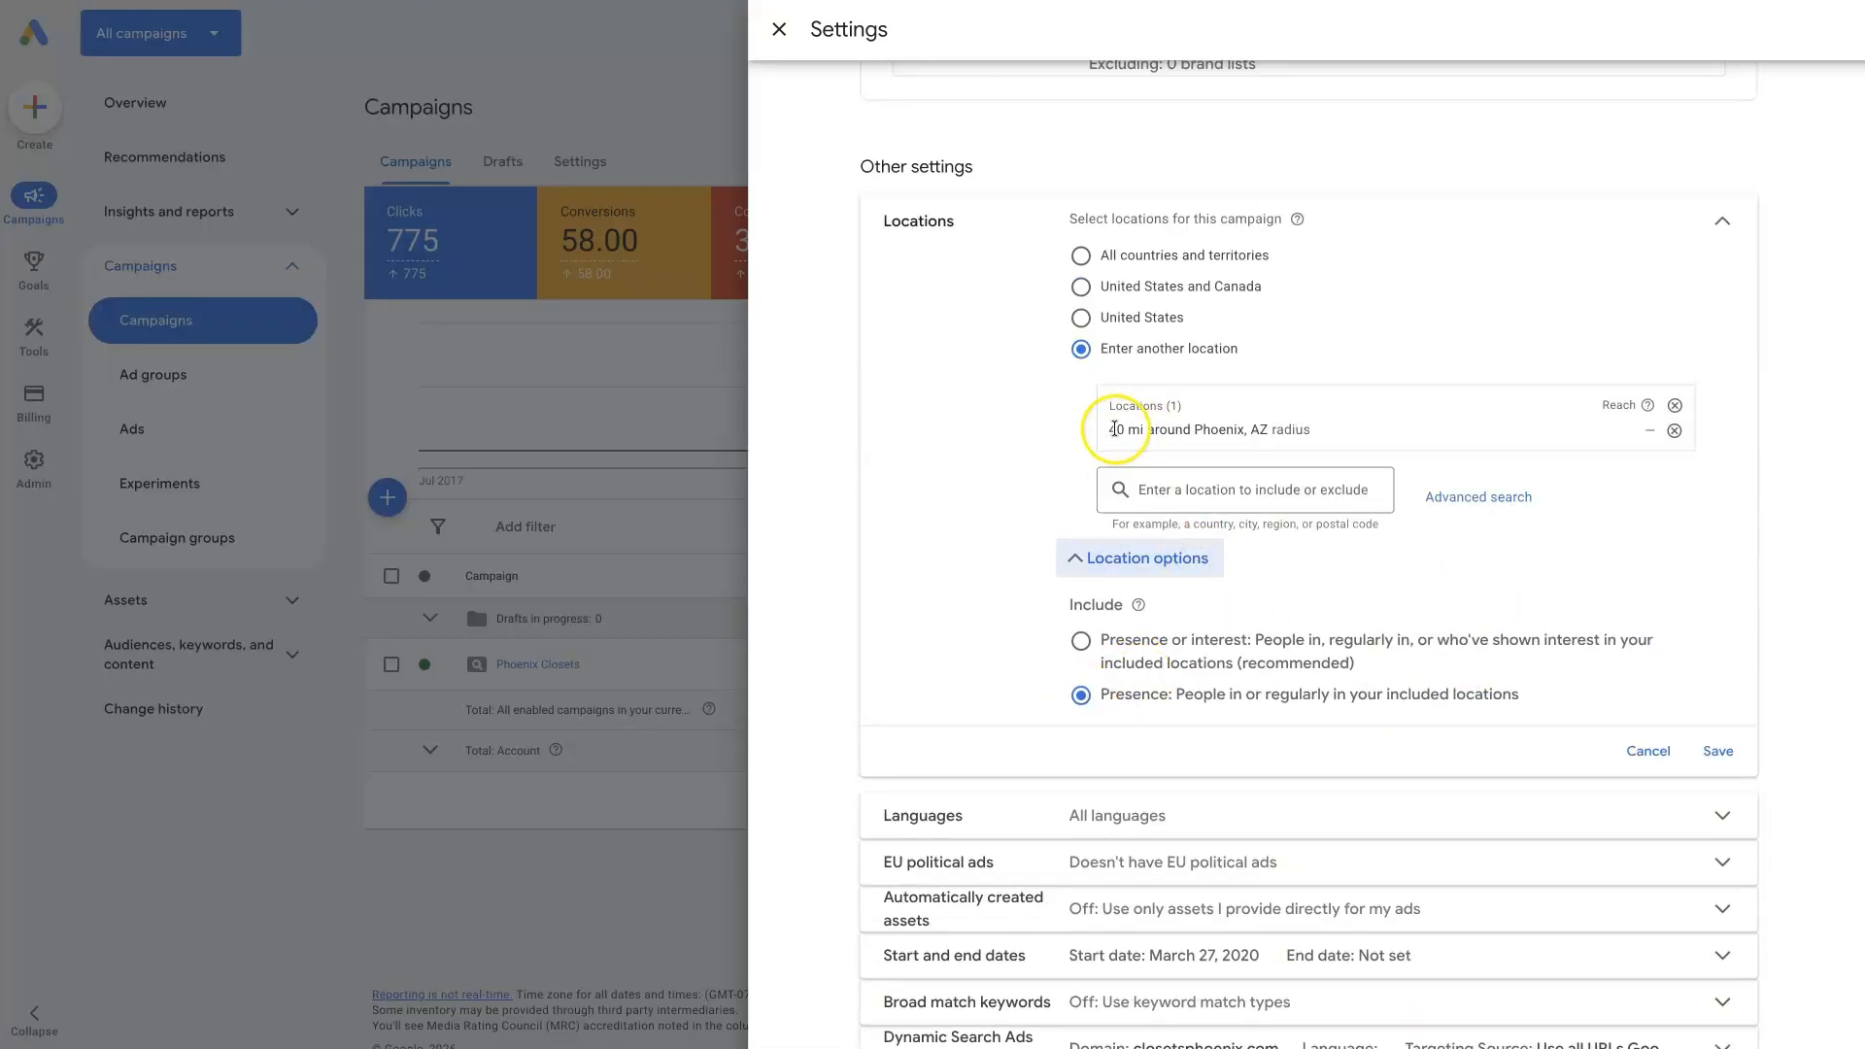
{"action": "left_click_drag", "start_coordinate": [1116, 430], "coordinate": [1285, 428]}
{"action": "left_click", "coordinate": [1826, 450]}
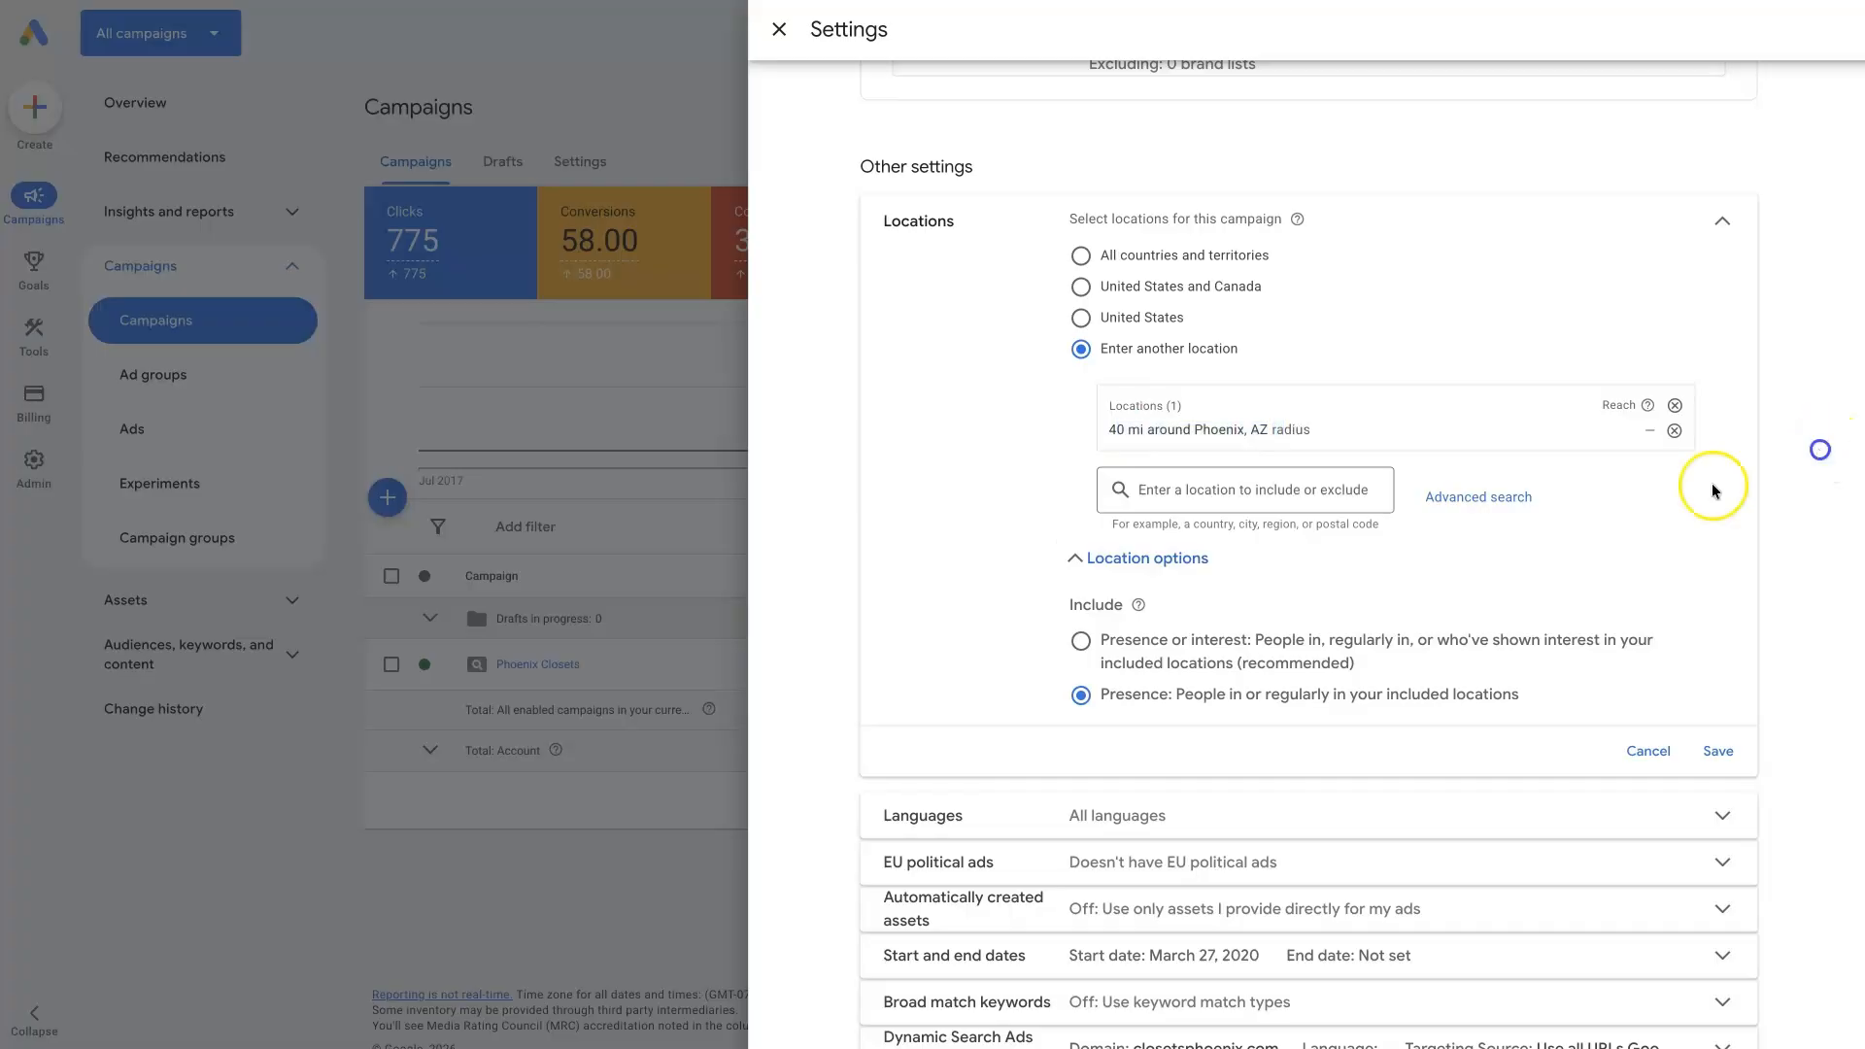
{"action": "left_click", "coordinate": [1486, 495]}
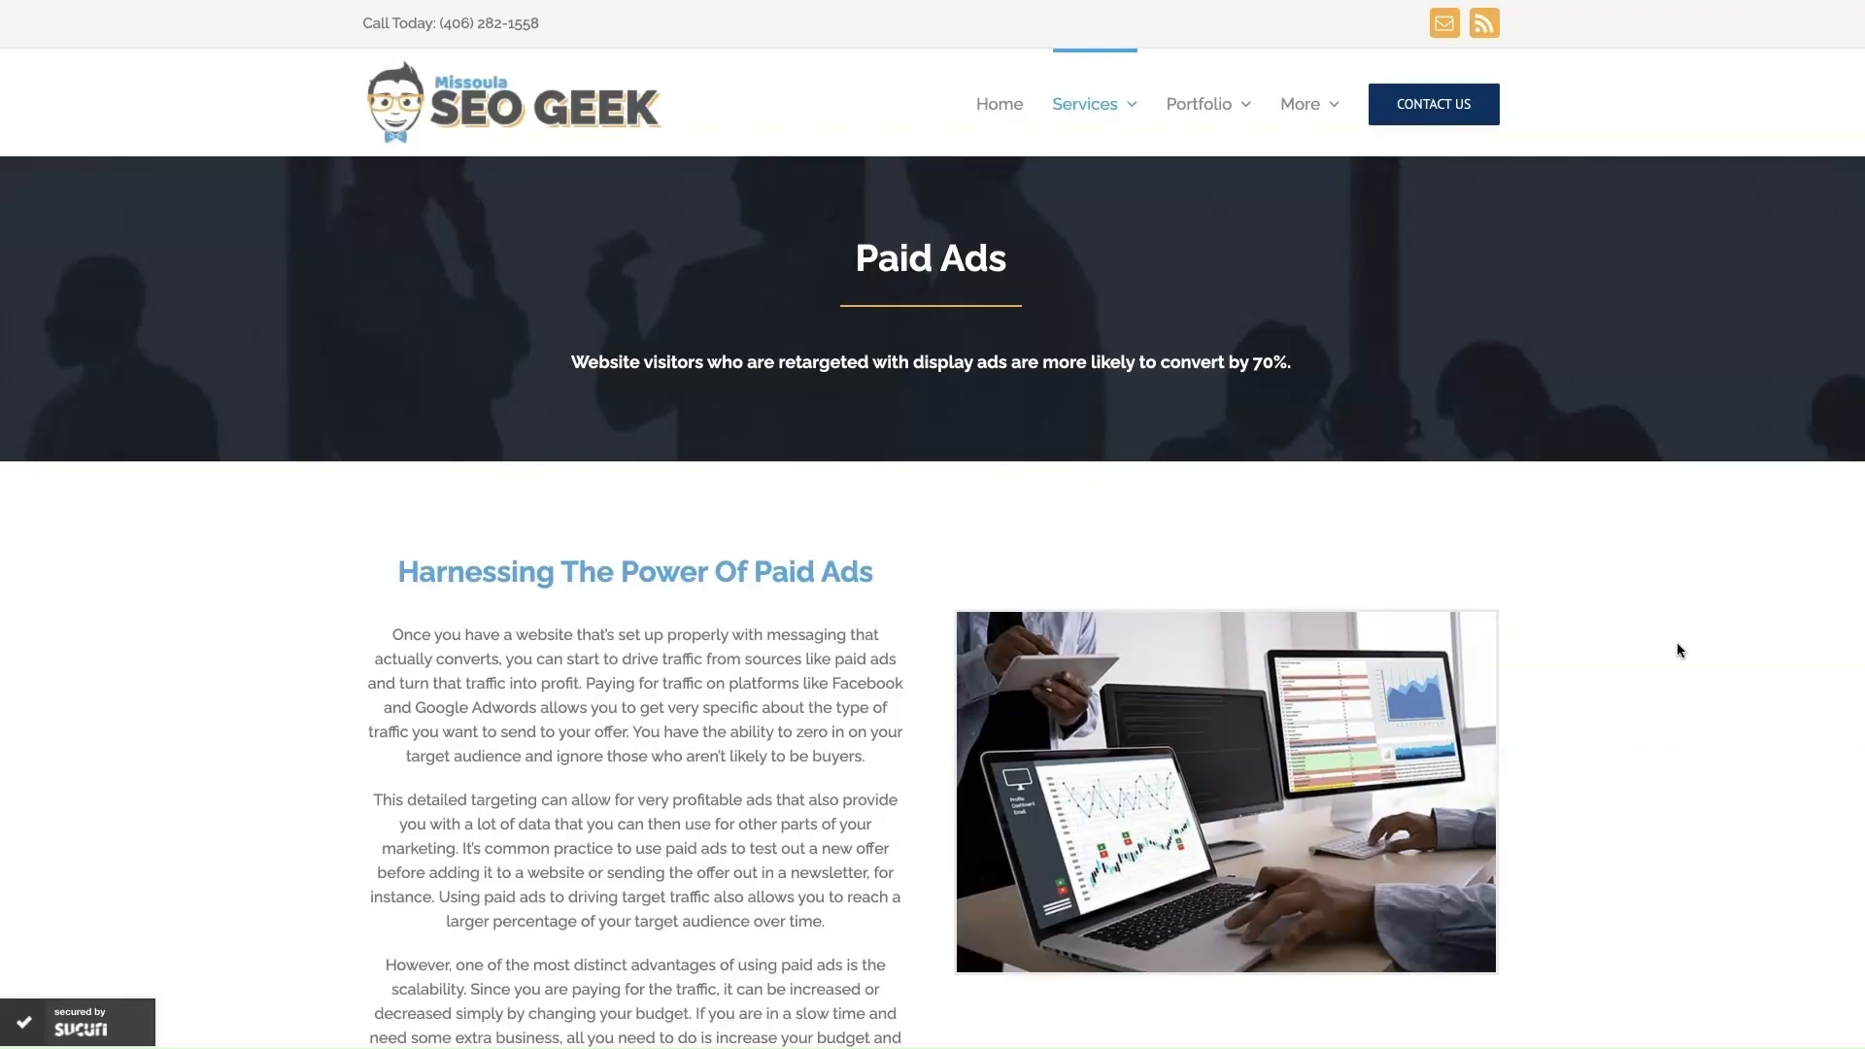
Look through the Paid Ads page on the Missoula SEO Geek website, including its Google Ads section and reviews
{"action": "scroll", "coordinate": [1653, 724], "scroll_direction": "down", "scroll_amount": 20}
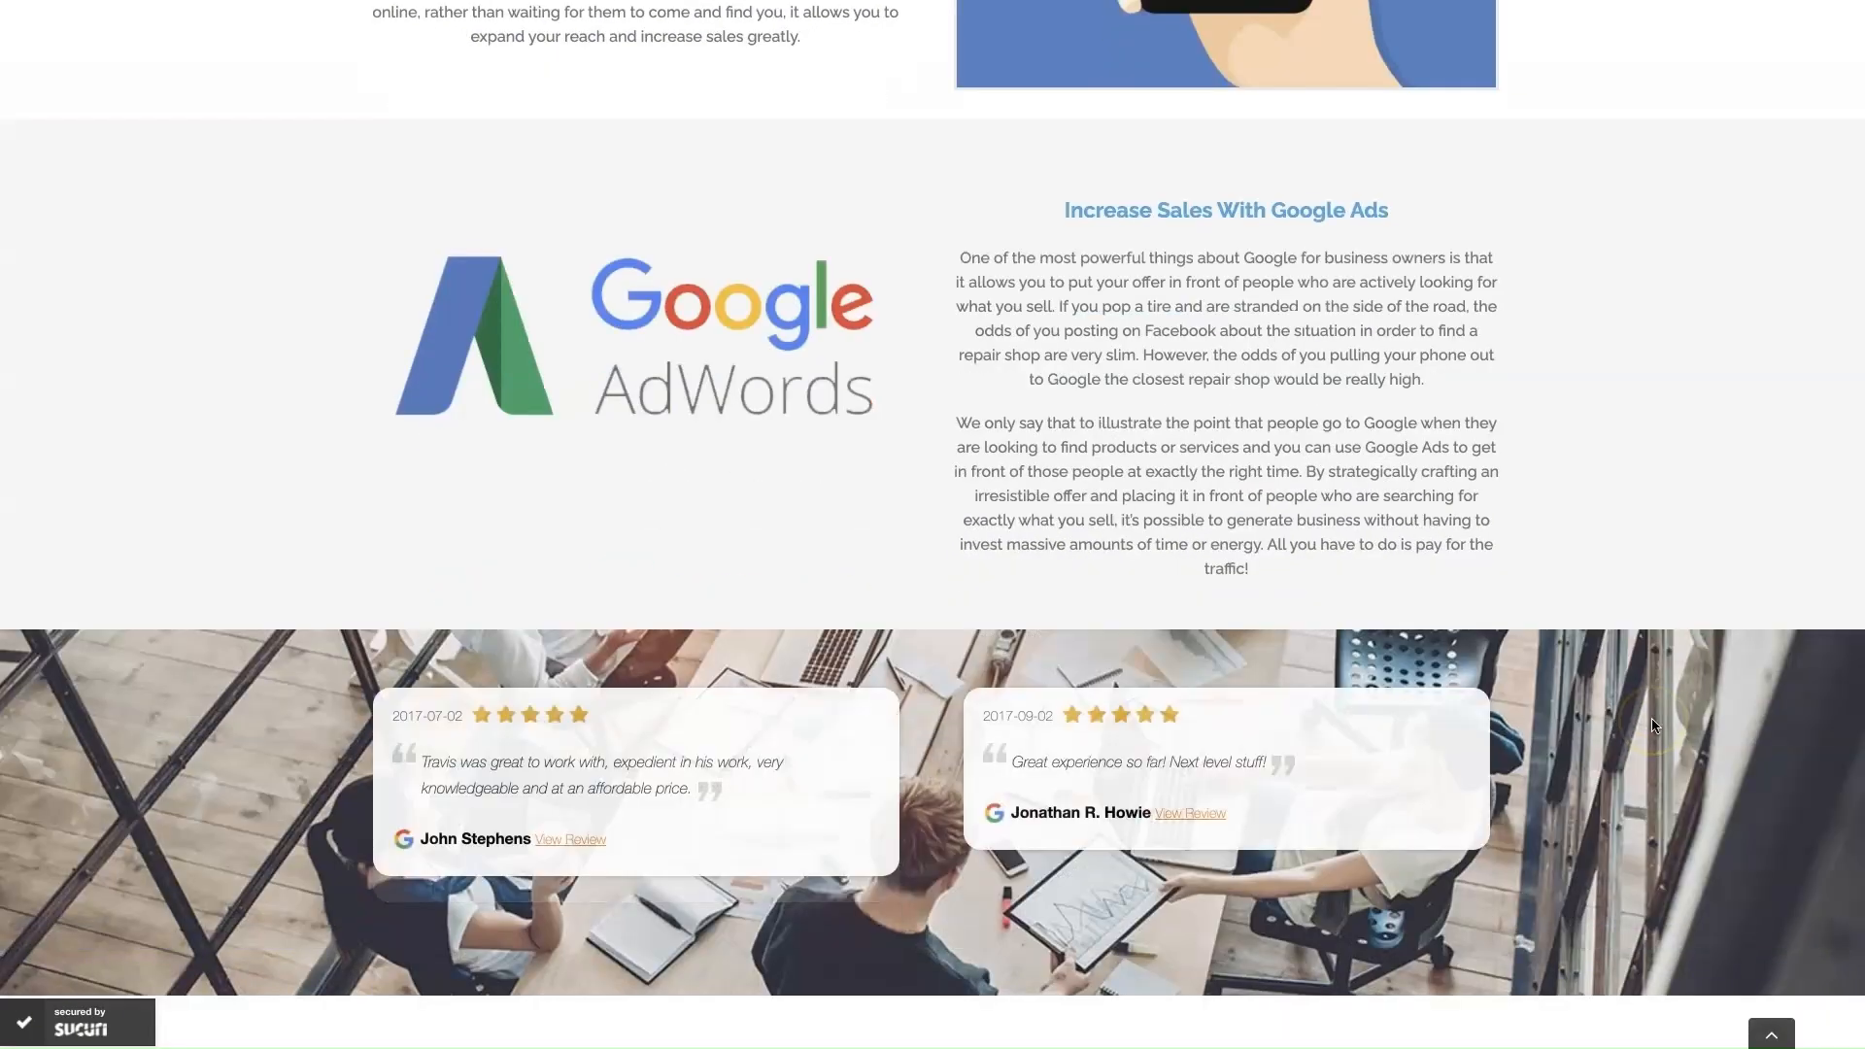
{"action": "scroll", "coordinate": [1653, 724], "scroll_direction": "down", "scroll_amount": 1}
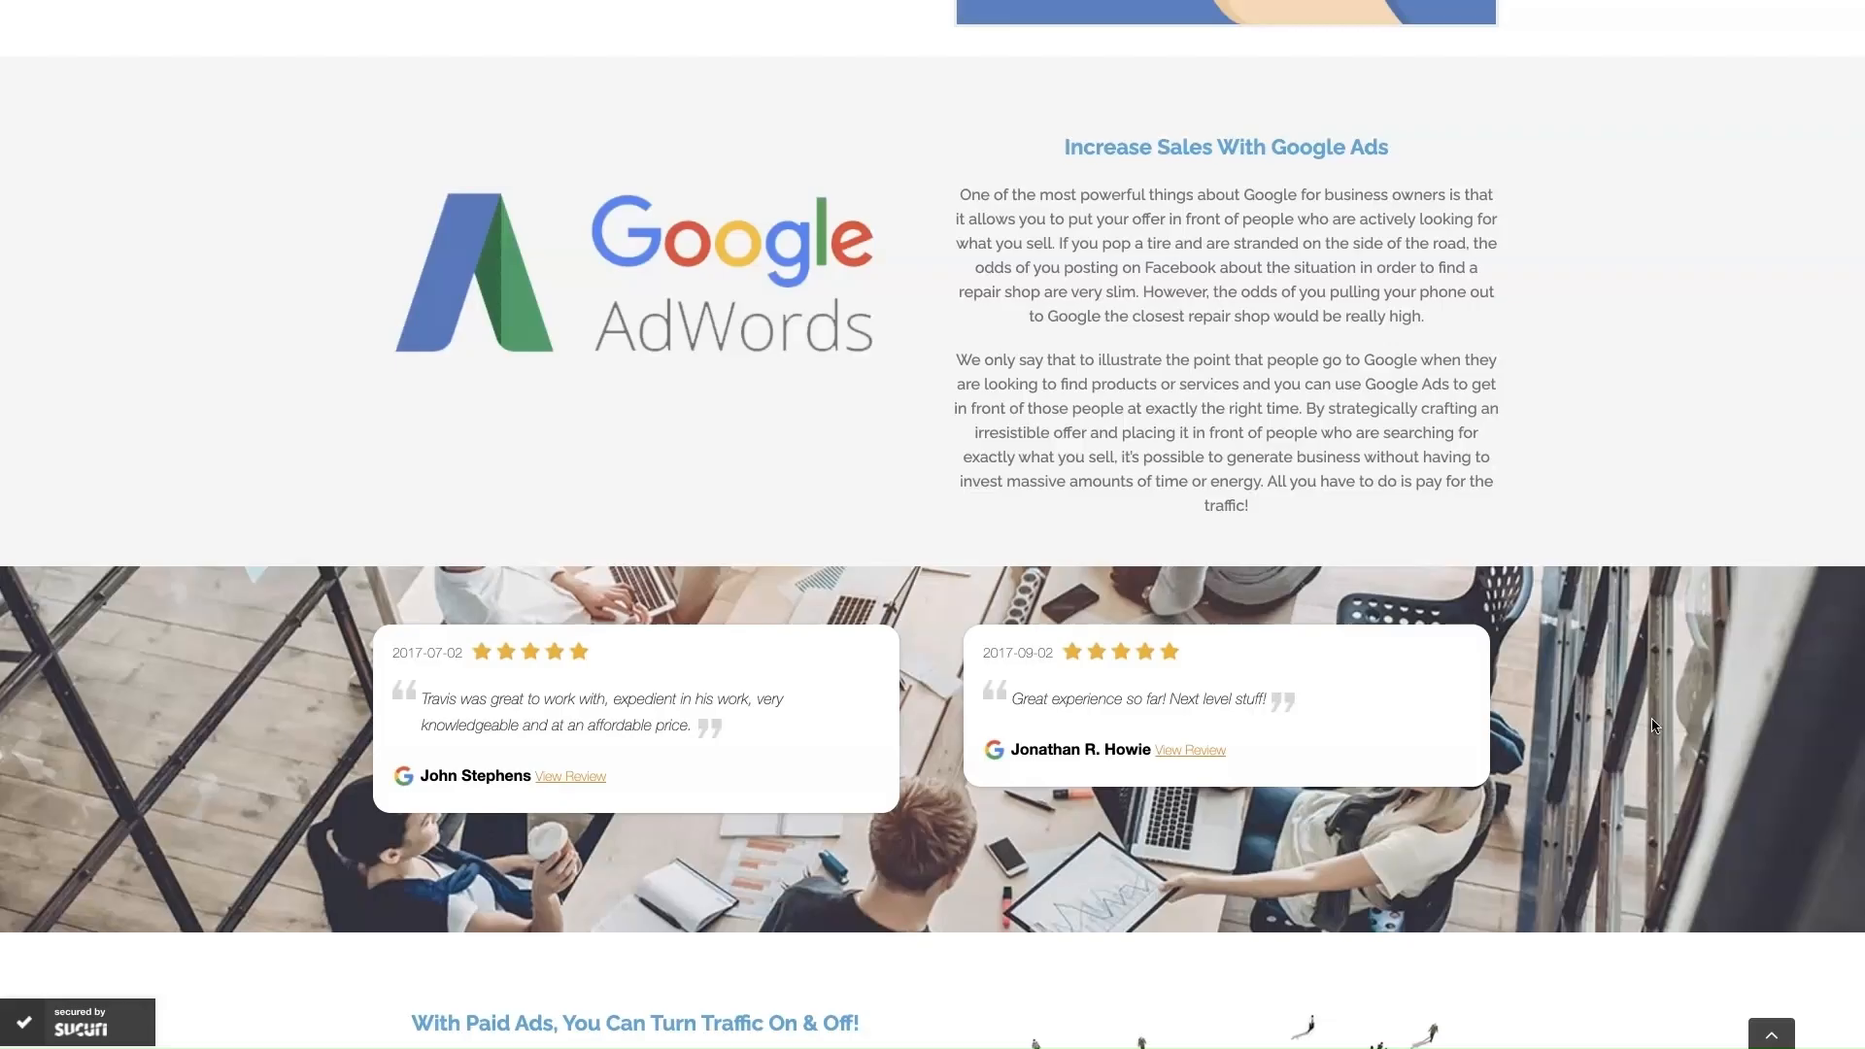
{"action": "scroll", "coordinate": [1652, 724], "scroll_direction": "up", "scroll_amount": 1}
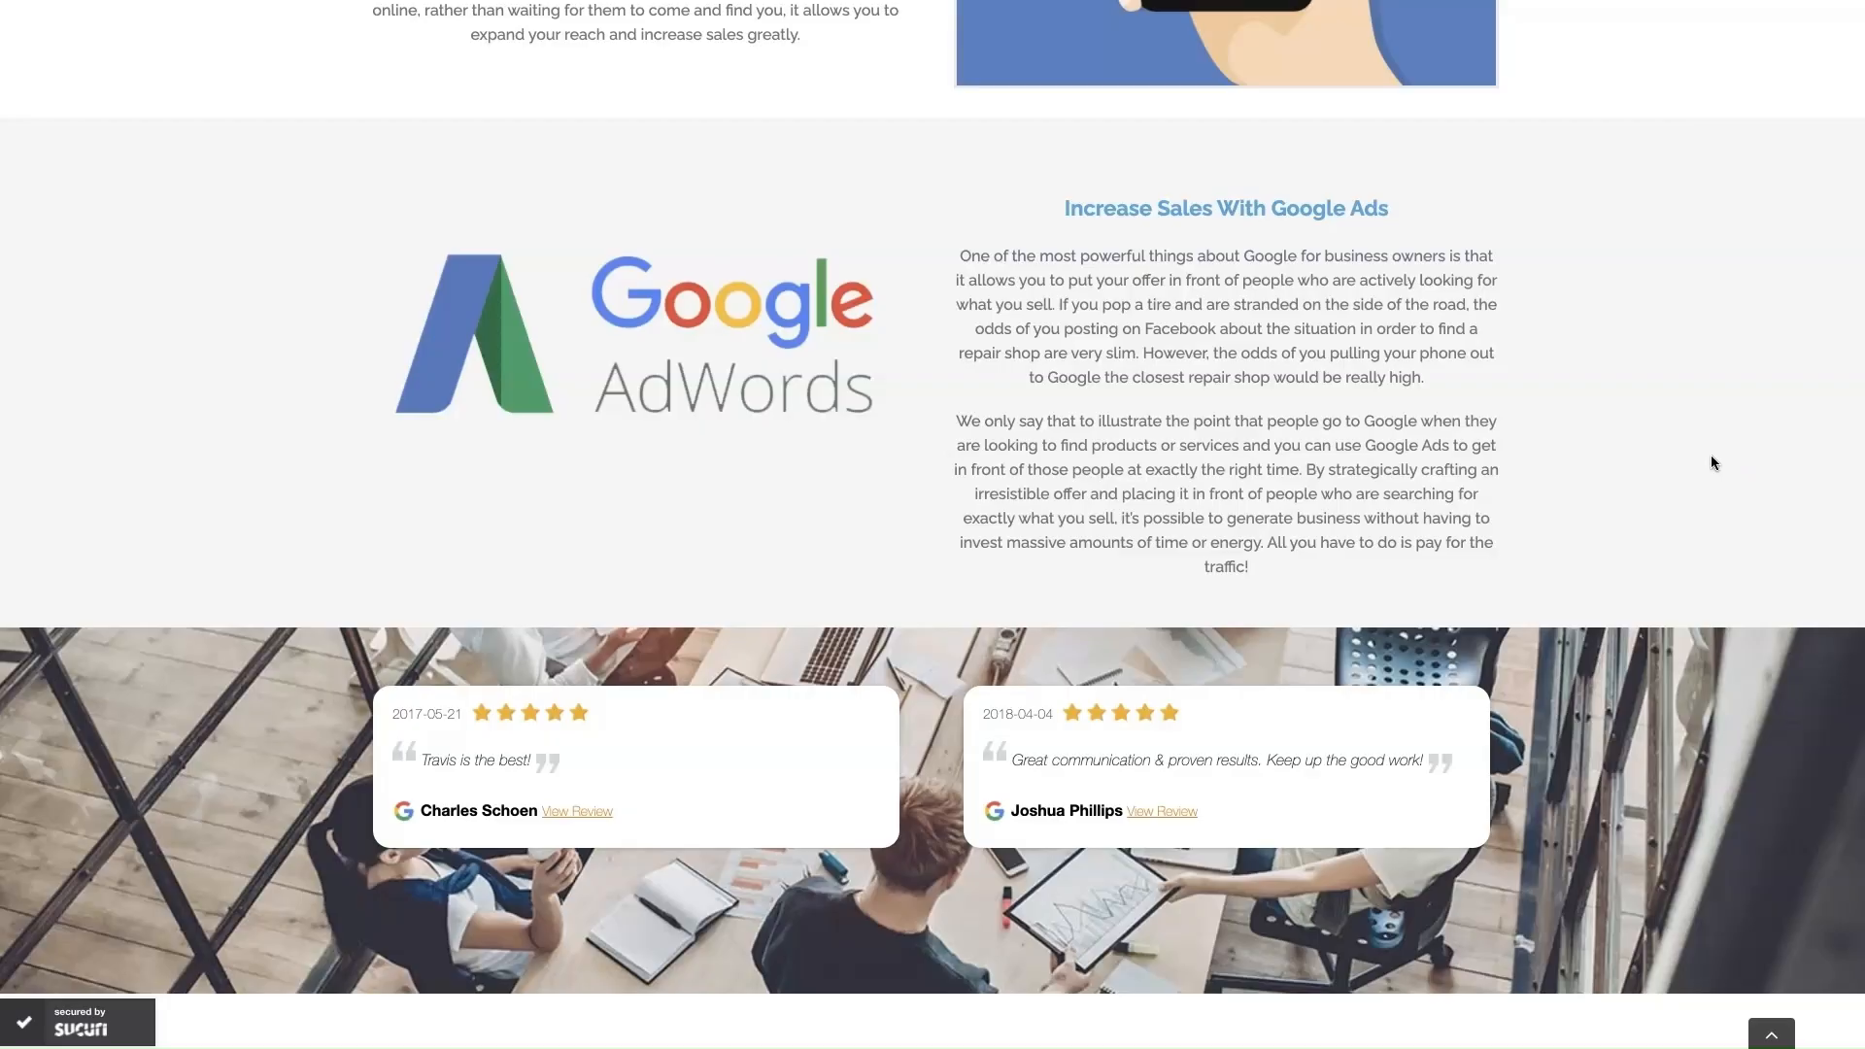
{"action": "scroll", "coordinate": [1711, 463], "scroll_direction": "up", "scroll_amount": 20}
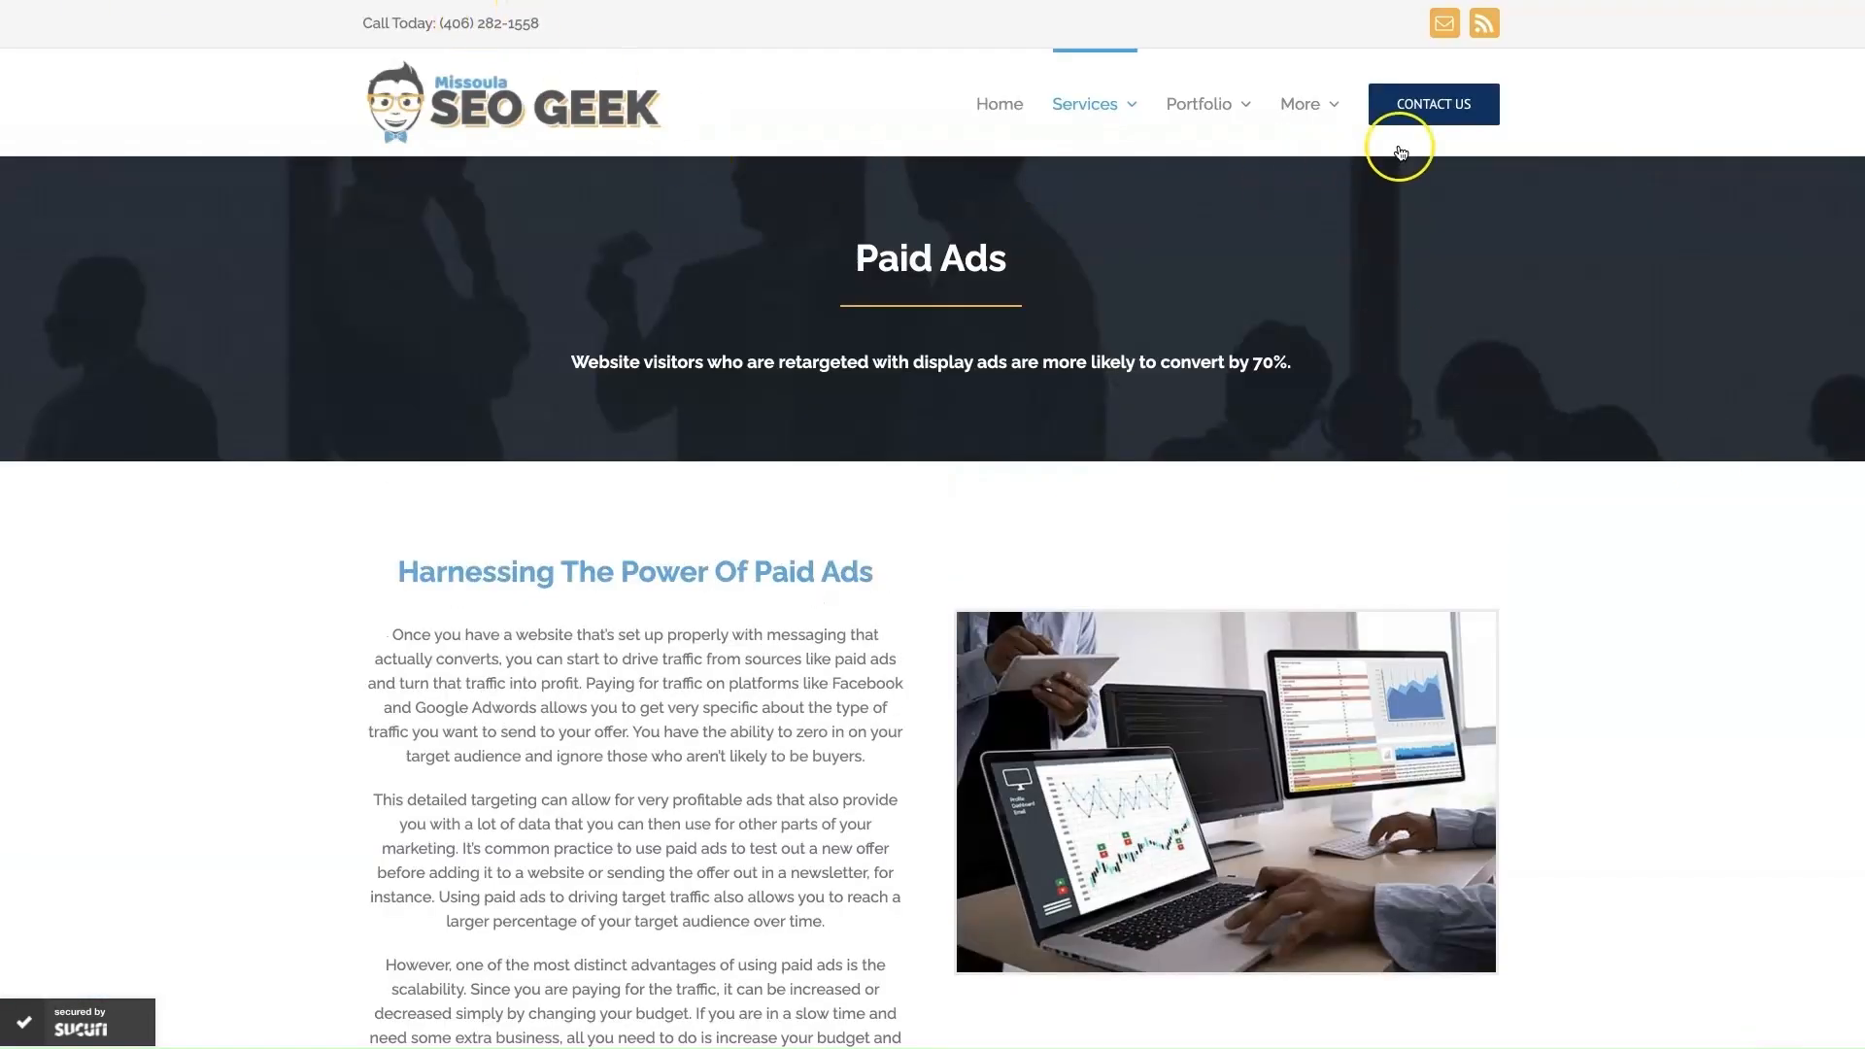